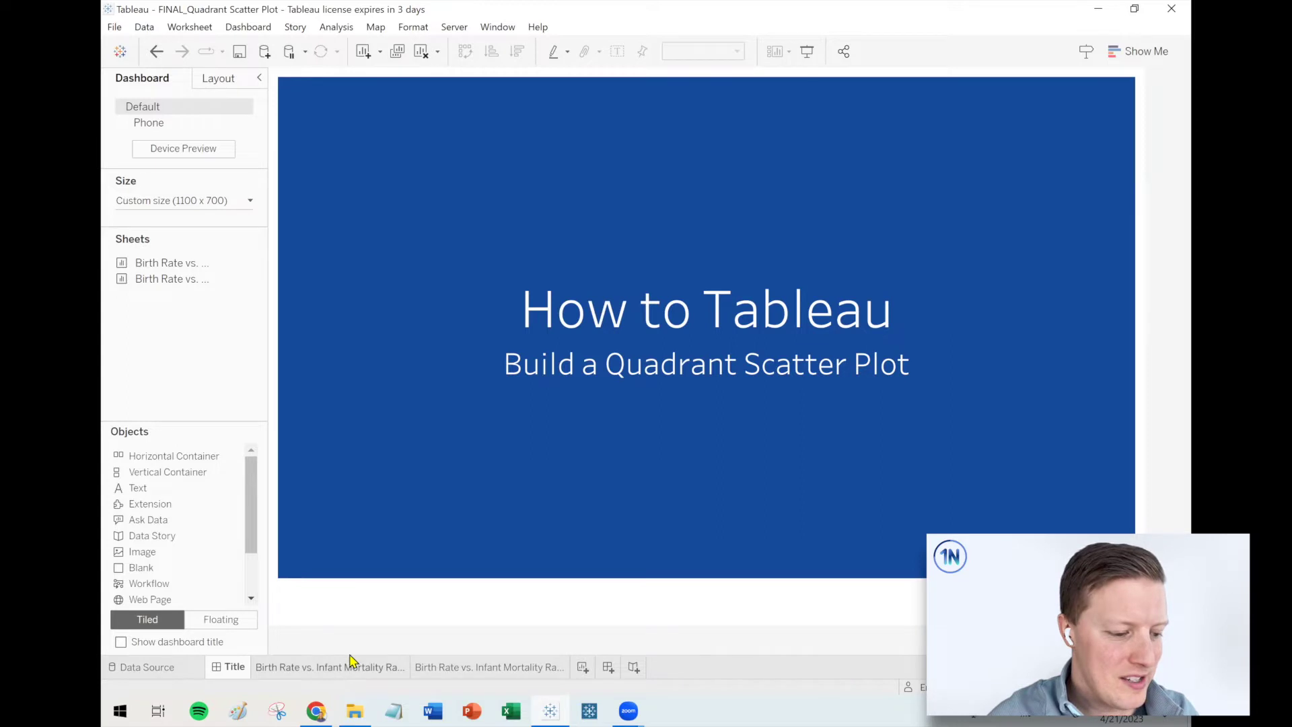
Examine the finished quadrant scatter plot worksheet and enlarge the data source list to show both World Indicators sources
left_click(357, 667)
left_click(200, 142)
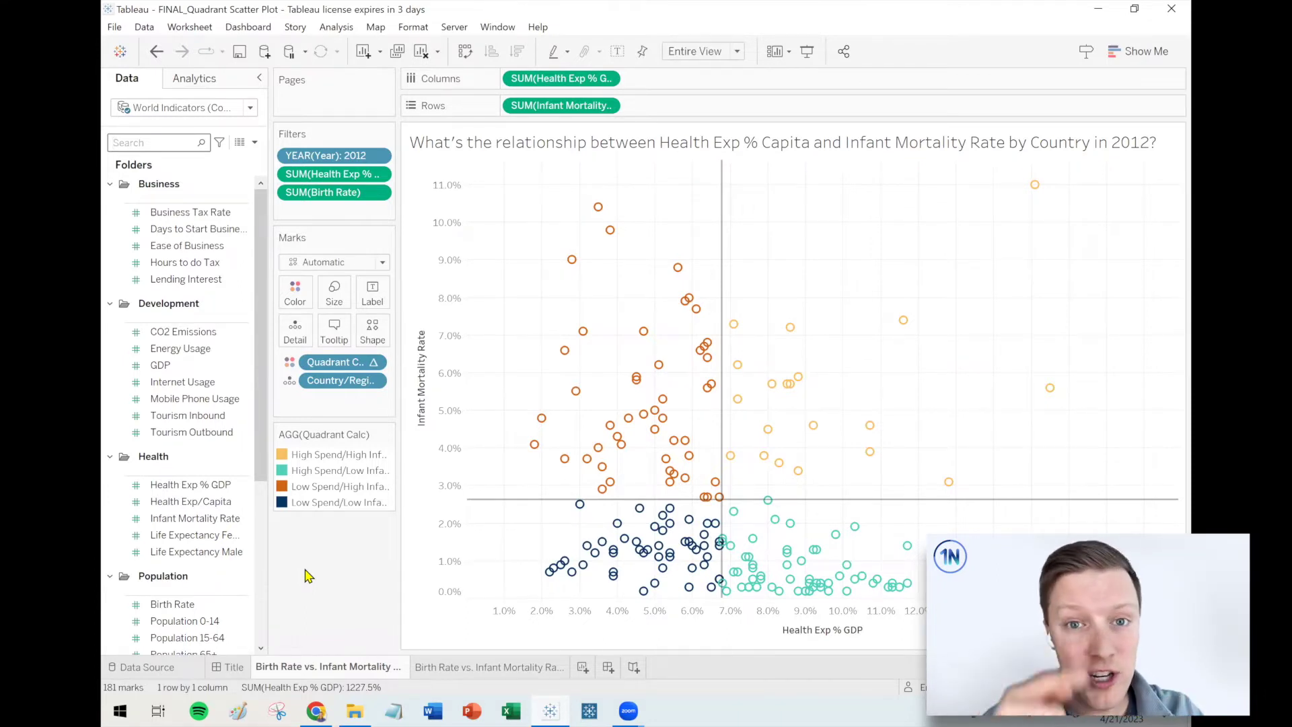
key("ctrl+f")
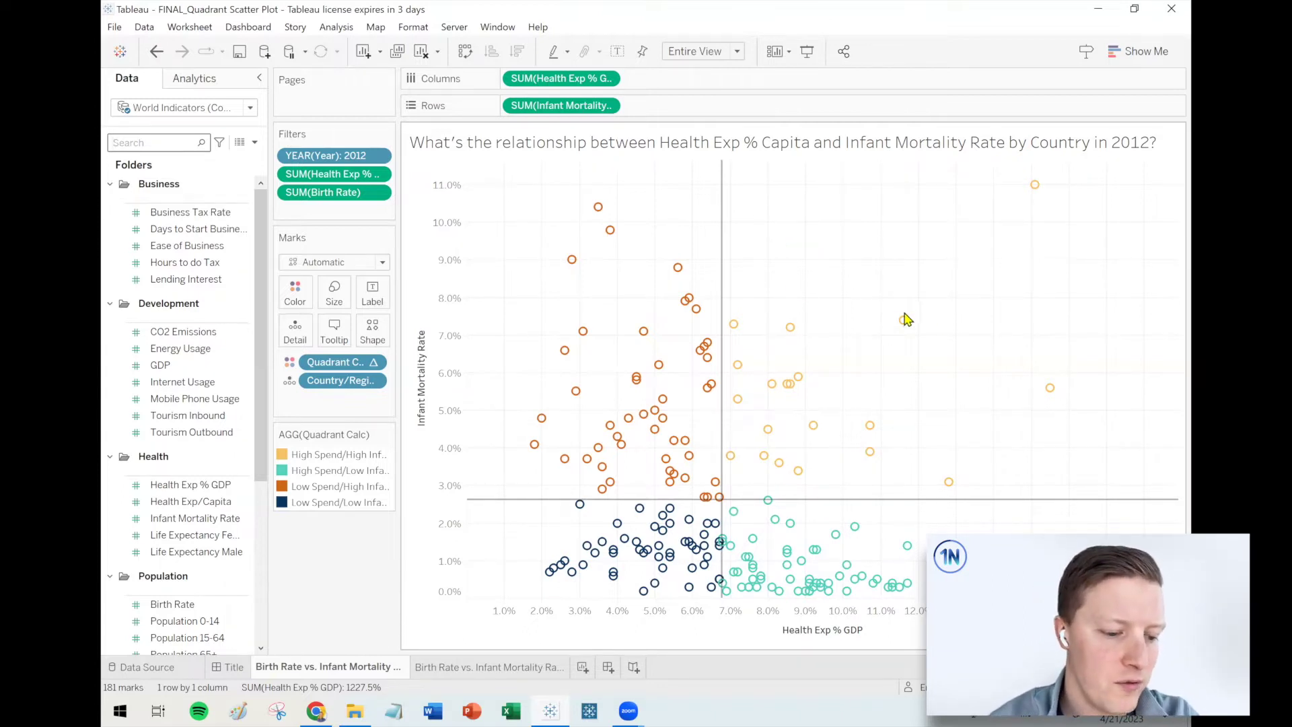
mouse_move(905, 323)
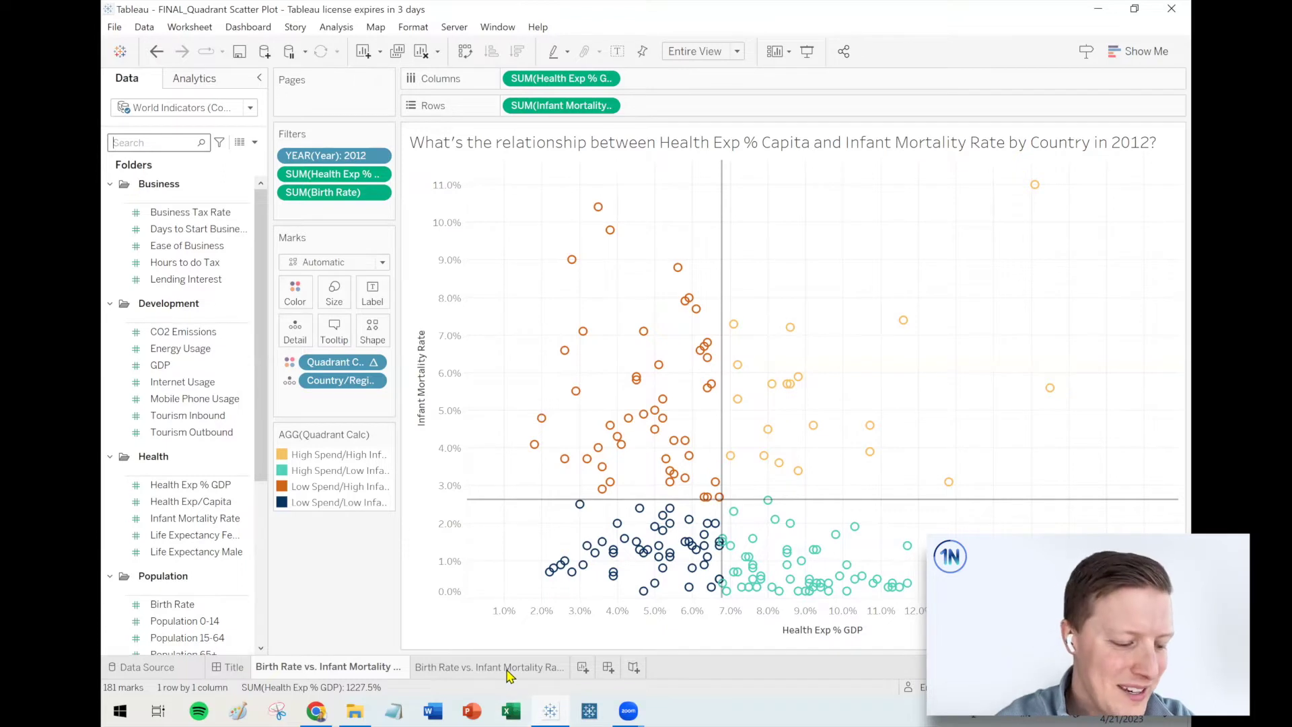
mouse_move(509, 674)
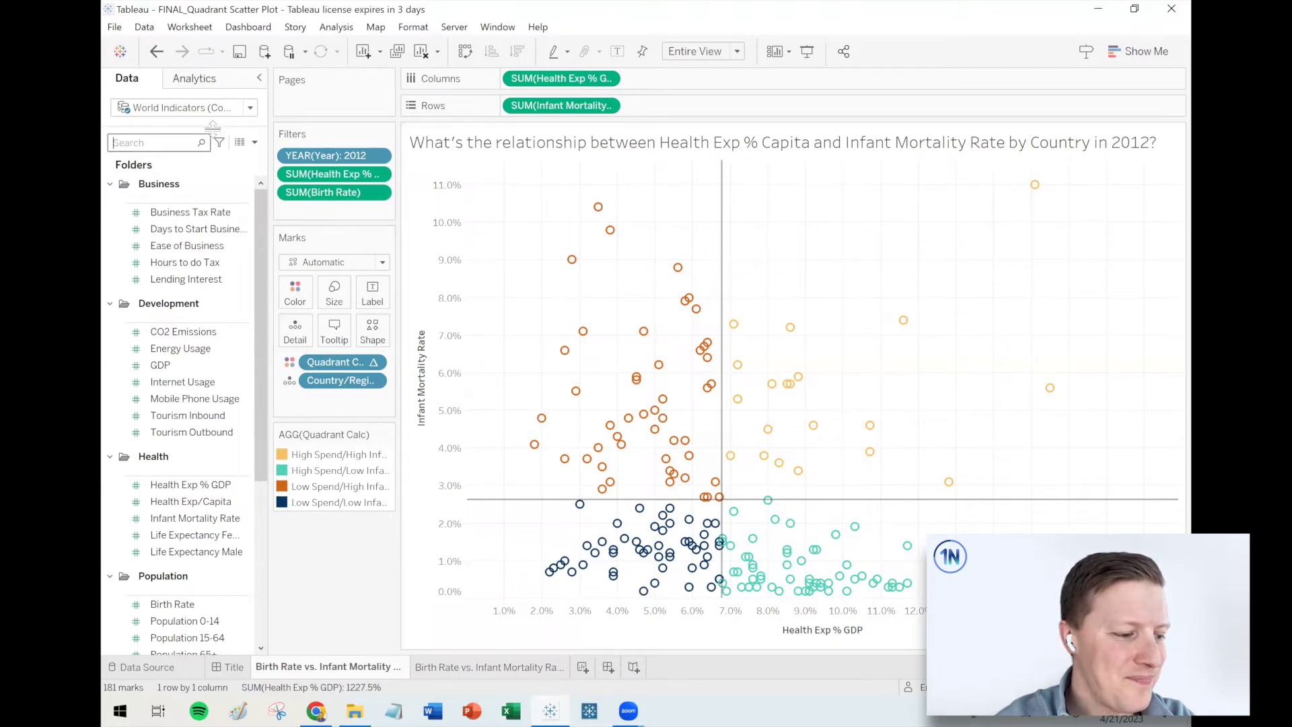
left_click_drag(212, 128, 213, 131)
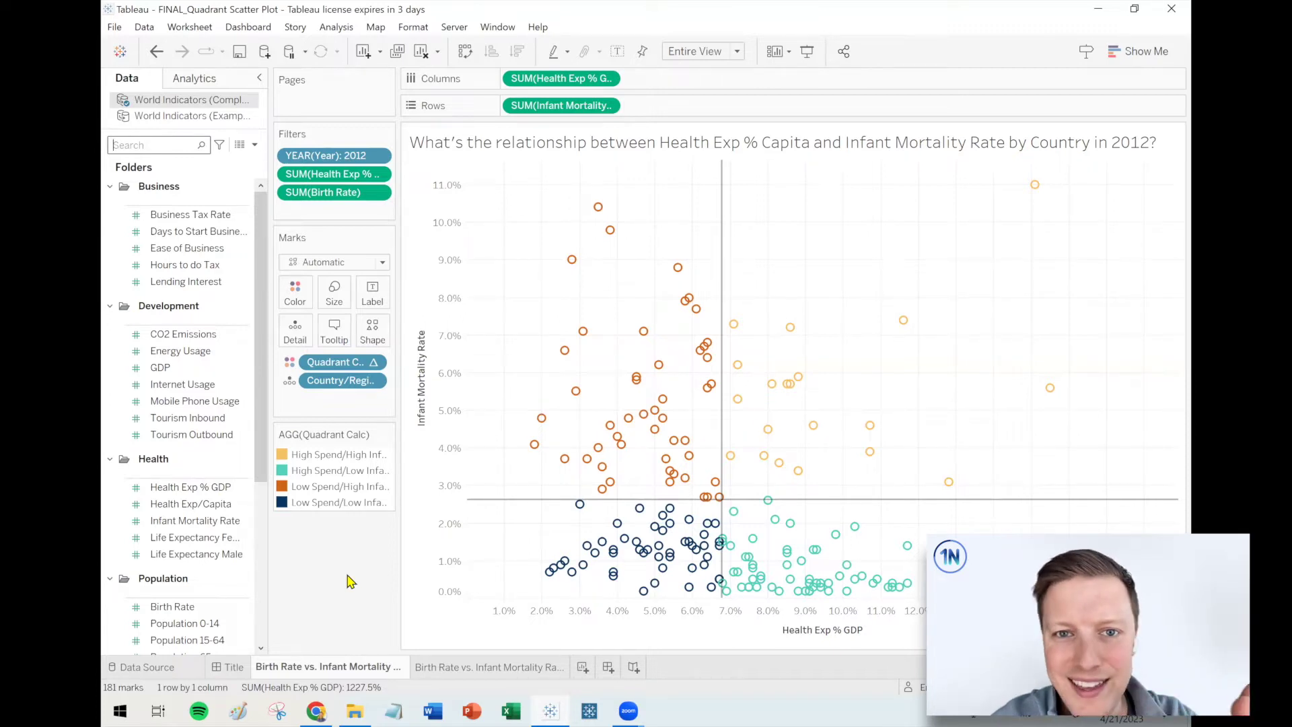
In the uncoloured scatter plot worksheet, add table-wide average lines for both Health Exp % GDP and Infant Mortality Rate
left_click(458, 671)
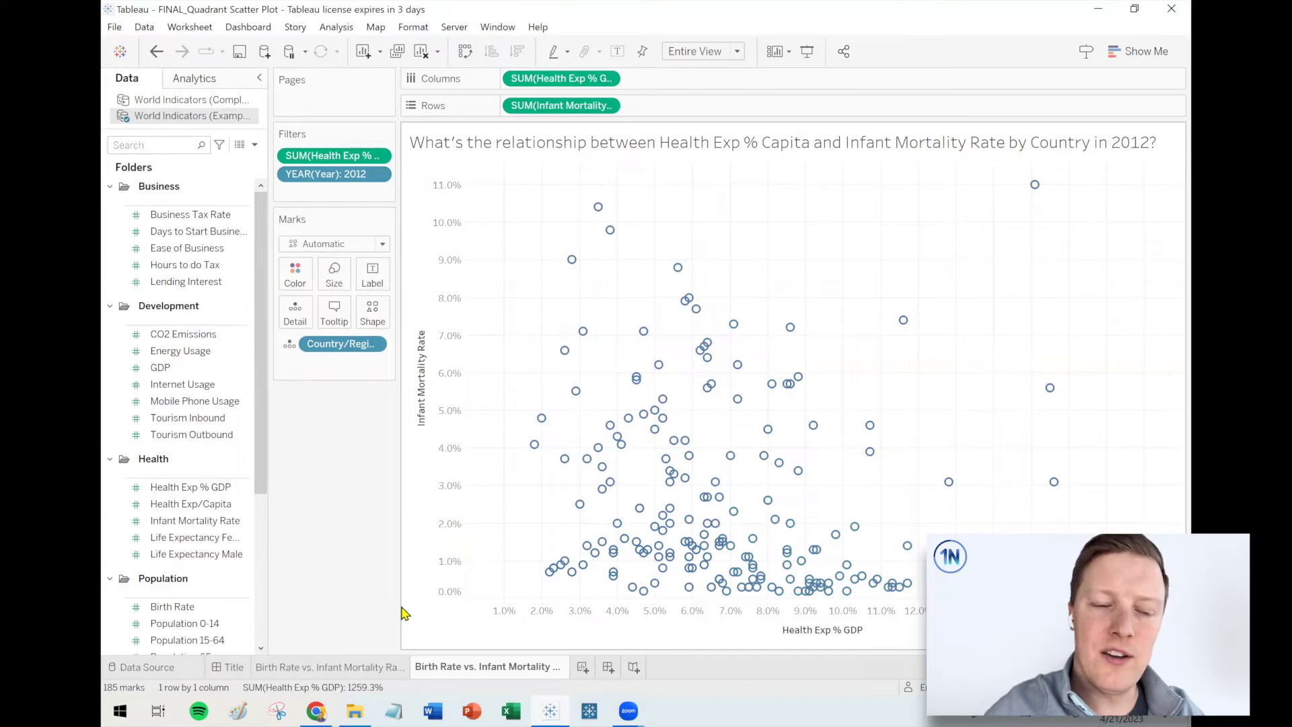
left_click(207, 84)
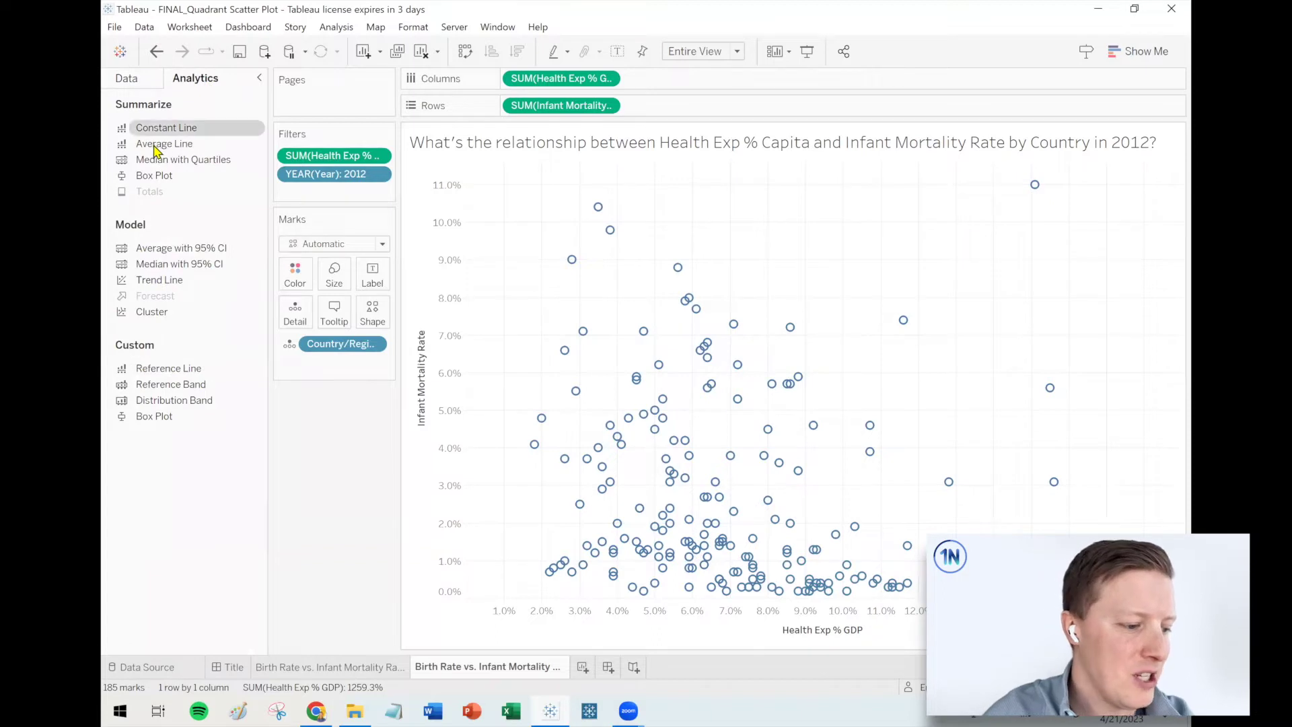
mouse_move(147, 149)
left_mouse_down()
mouse_move(211, 139)
mouse_move(514, 173)
mouse_move(549, 202)
mouse_move(550, 267)
mouse_move(540, 210)
left_mouse_up()
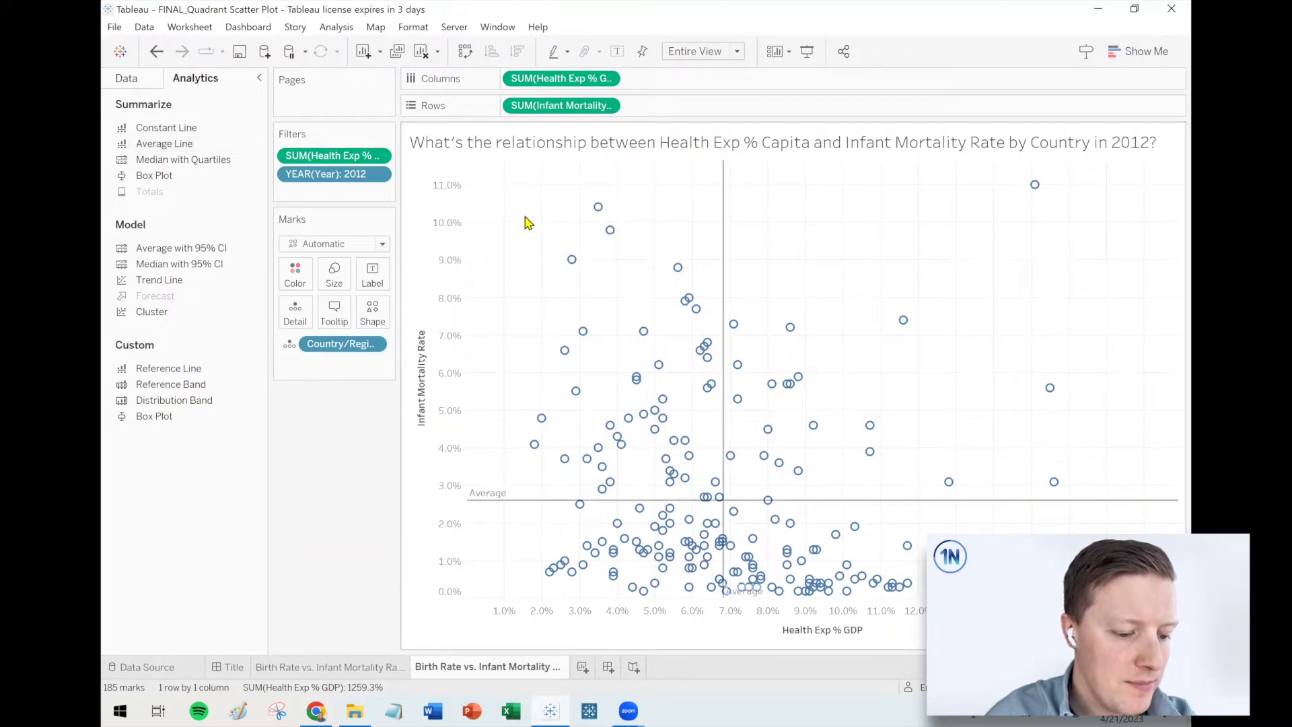
left_click(462, 311)
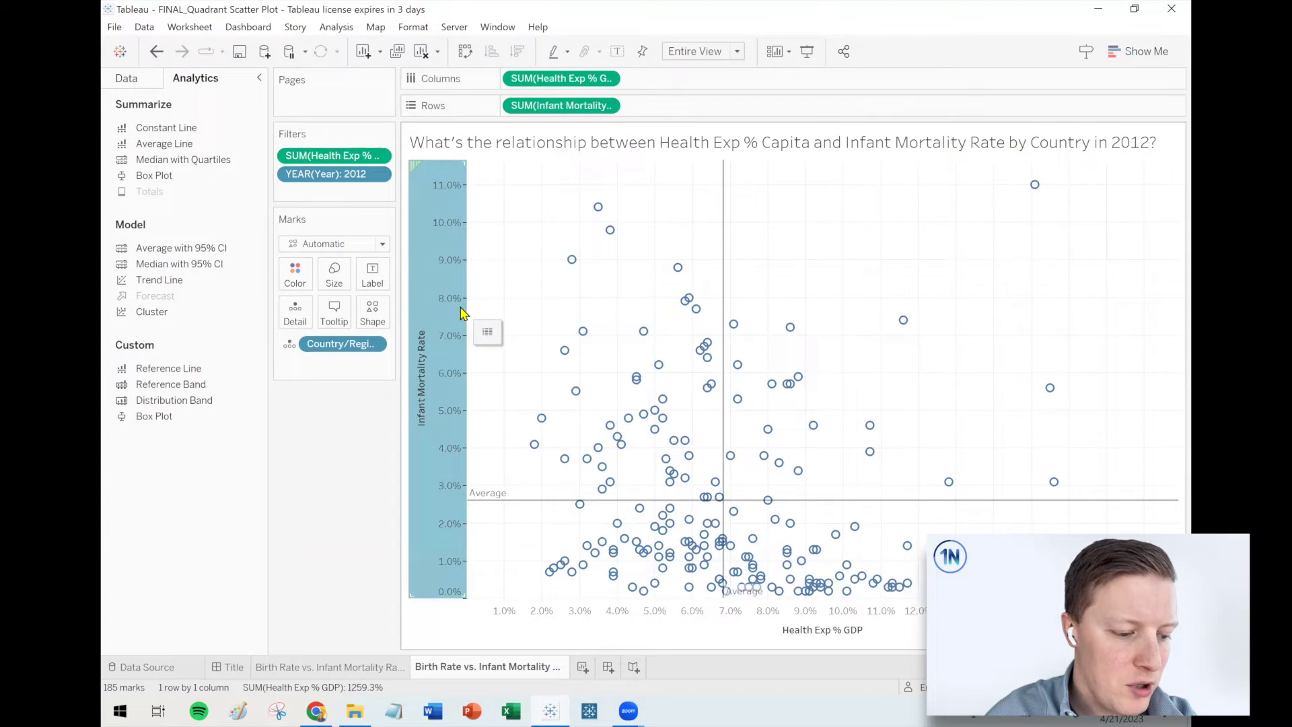
left_click(801, 633)
left_click(773, 629)
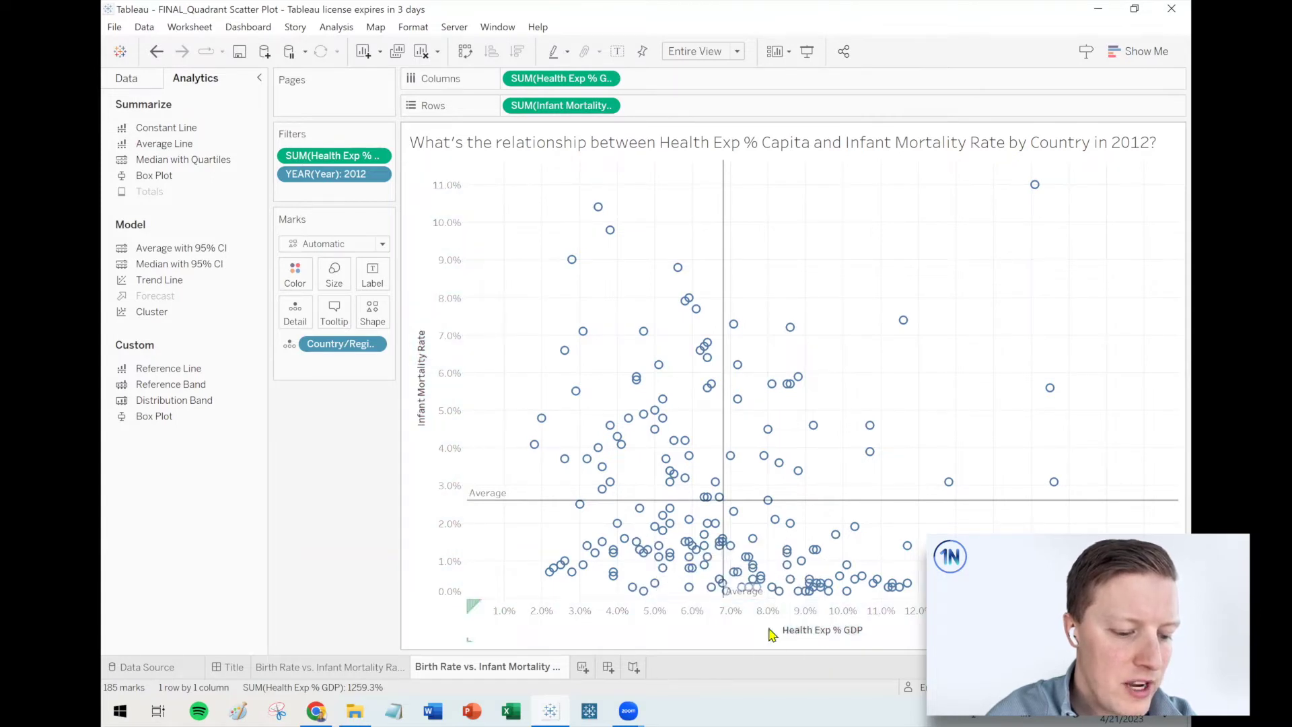
Set the label of the horizontal Infant Mortality Rate average line to None
mouse_move(508, 506)
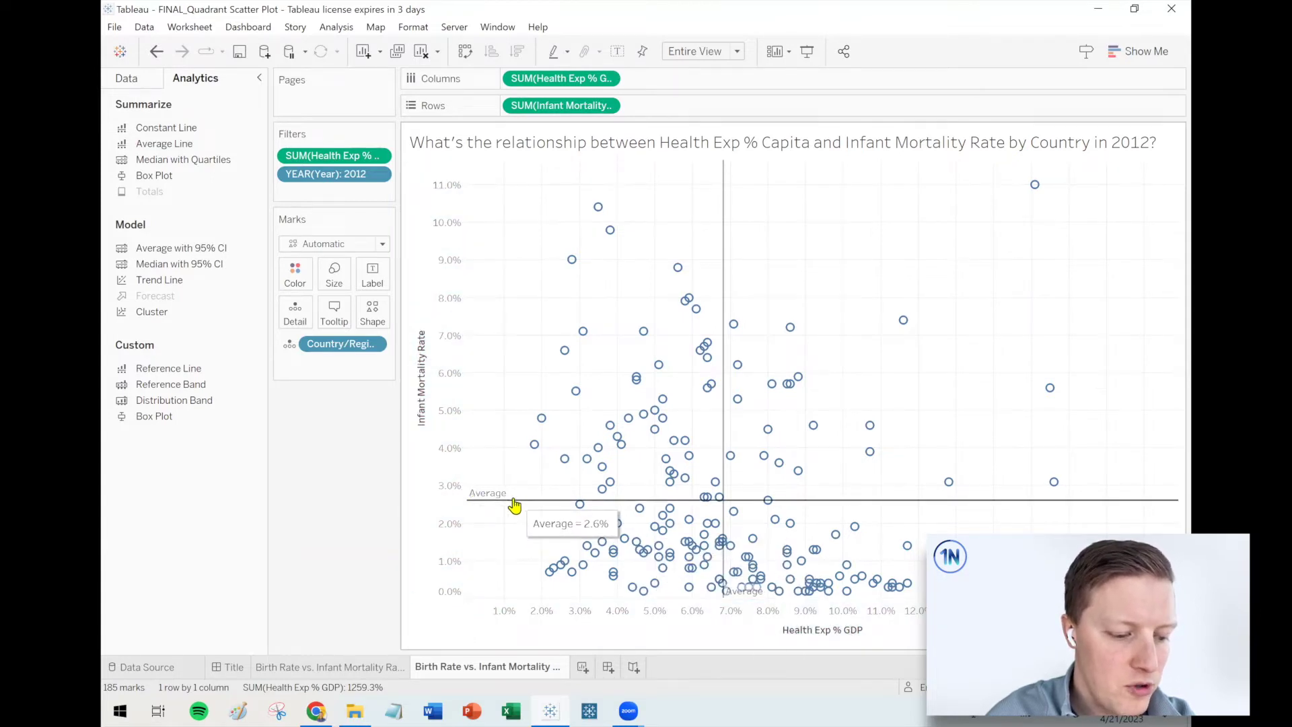
right_click(514, 501)
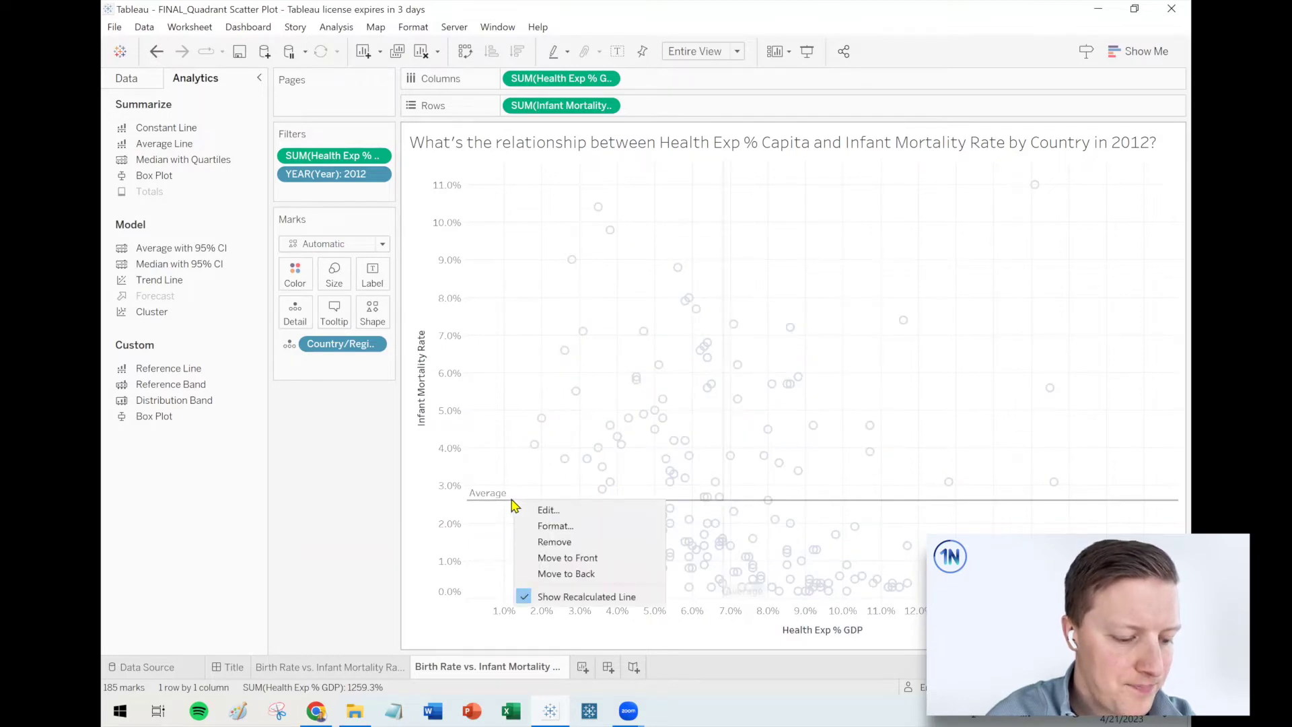
left_click(549, 511)
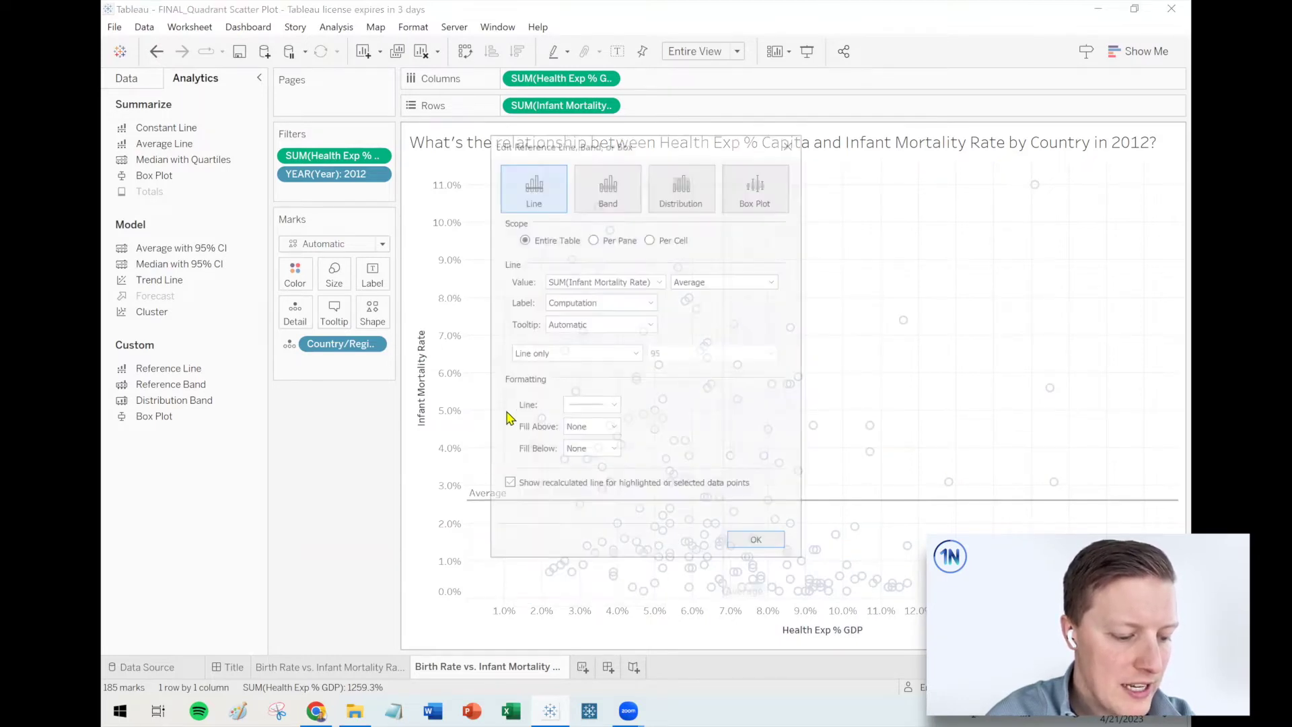
left_click(593, 303)
left_click(586, 314)
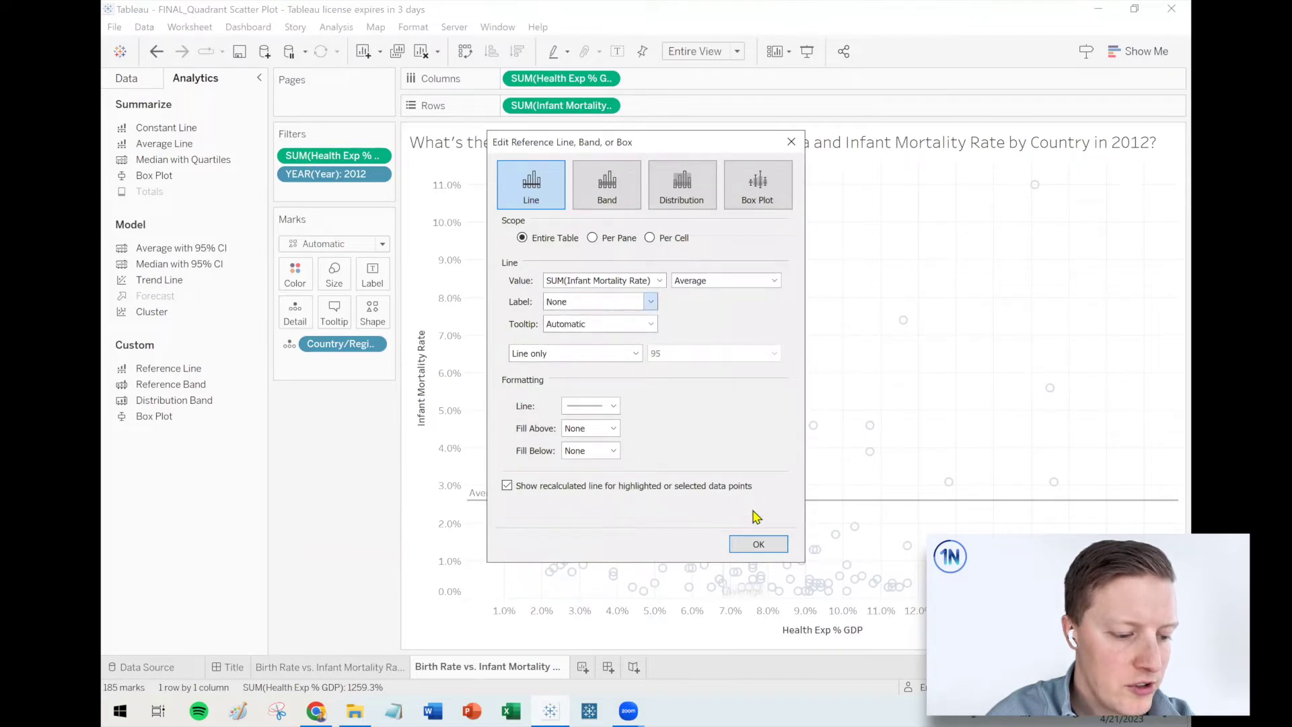
left_click(747, 543)
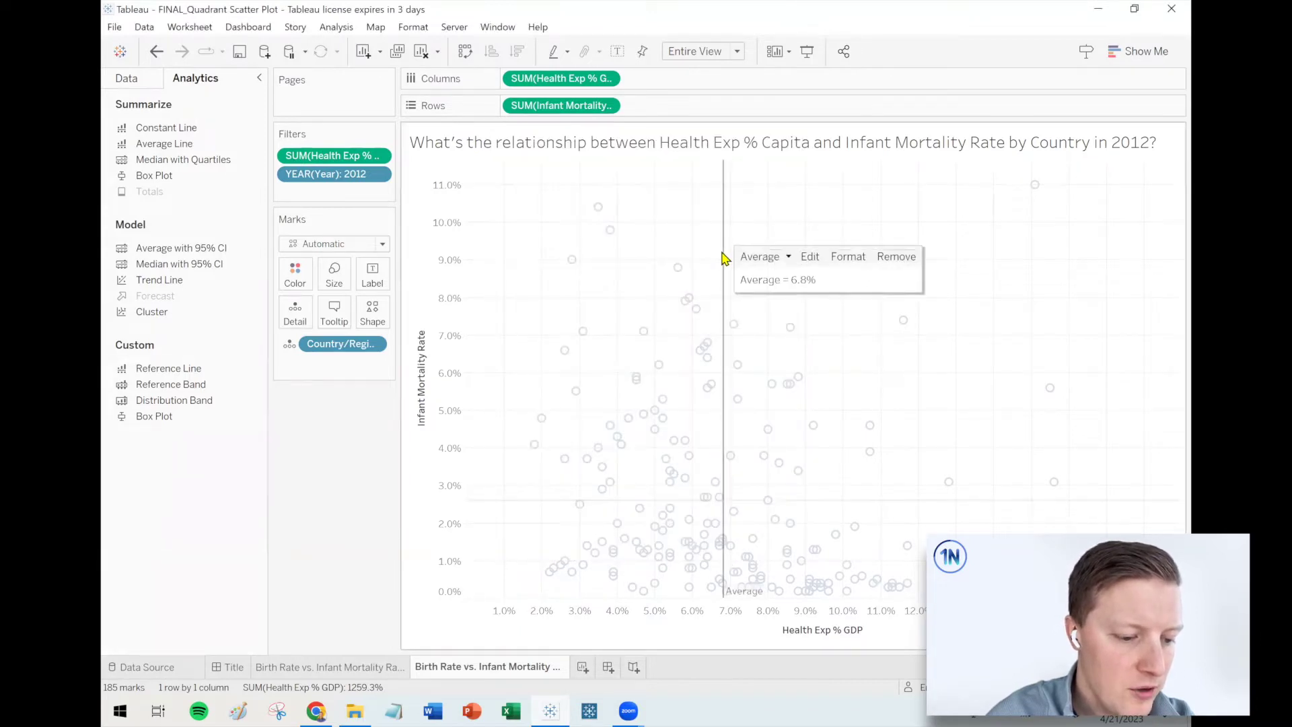
Set the label of the vertical Health Exp % GDP average line to None
right_click(725, 255)
left_click(763, 262)
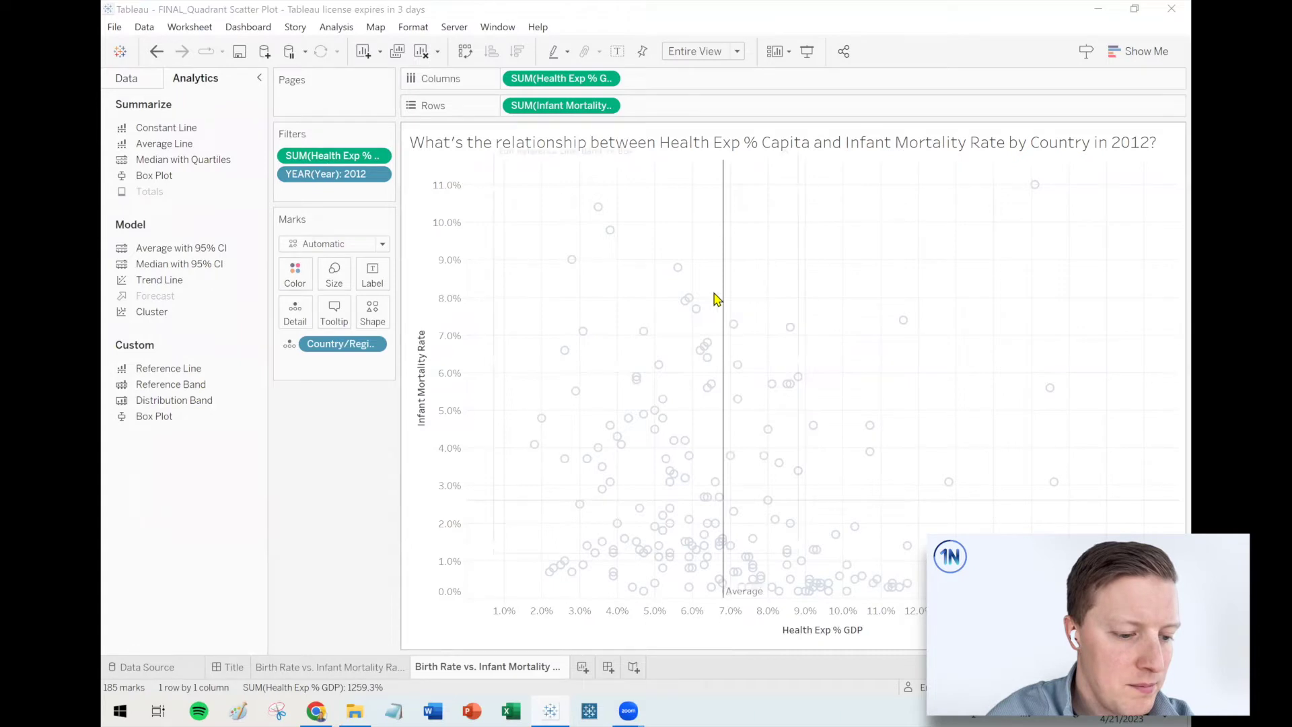
left_click(592, 301)
left_click(586, 312)
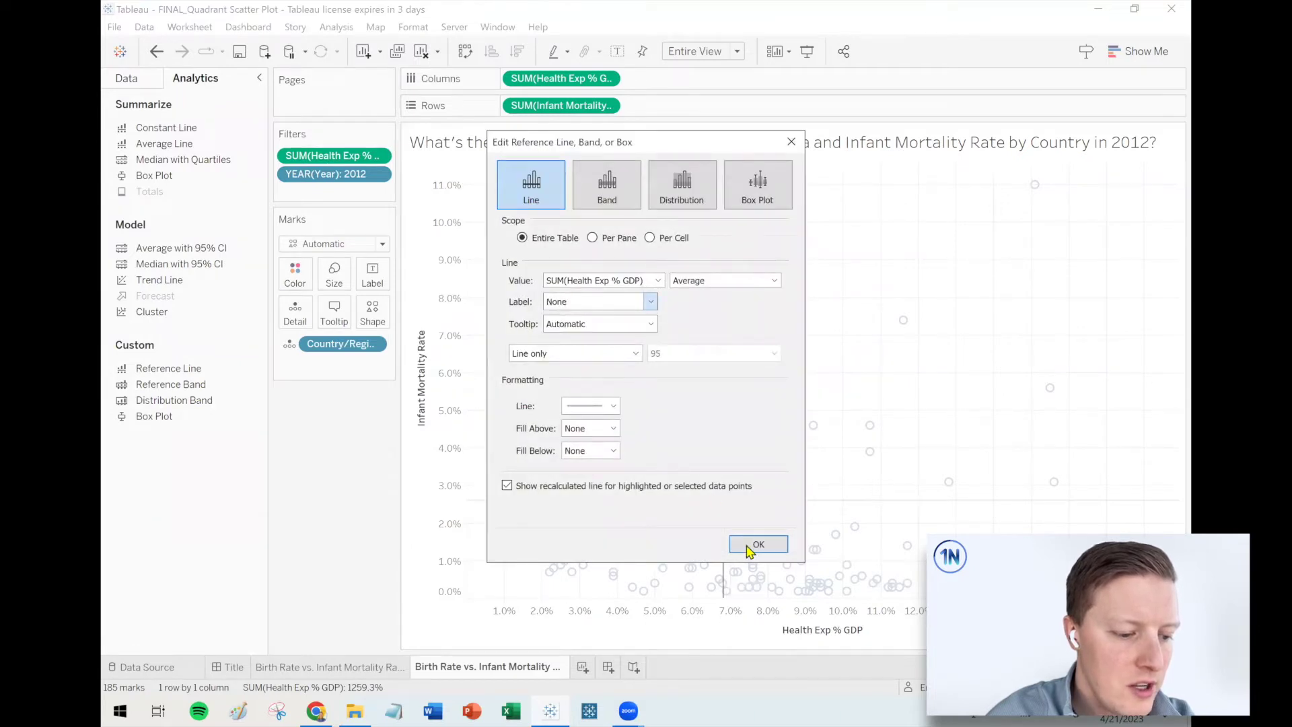
left_click(750, 547)
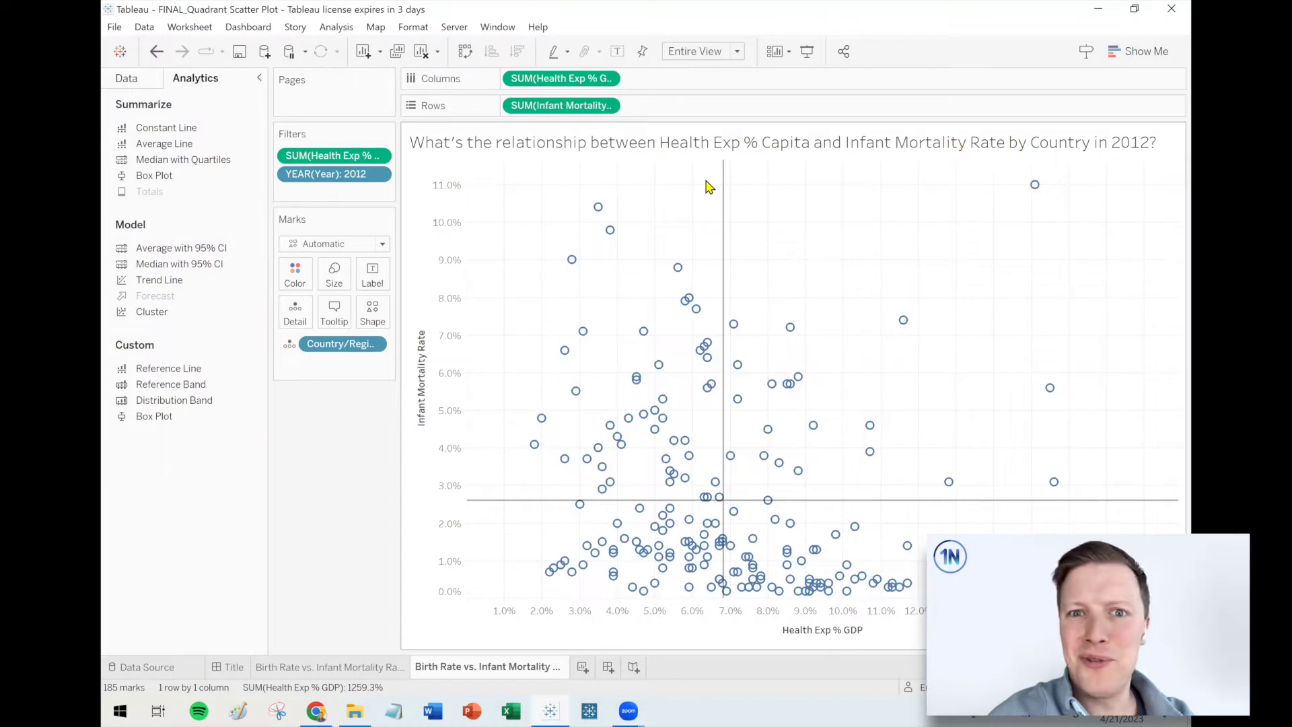
Create a calculated field named Quadrant Calc in the World Indicators (Example) data source
left_click(124, 80)
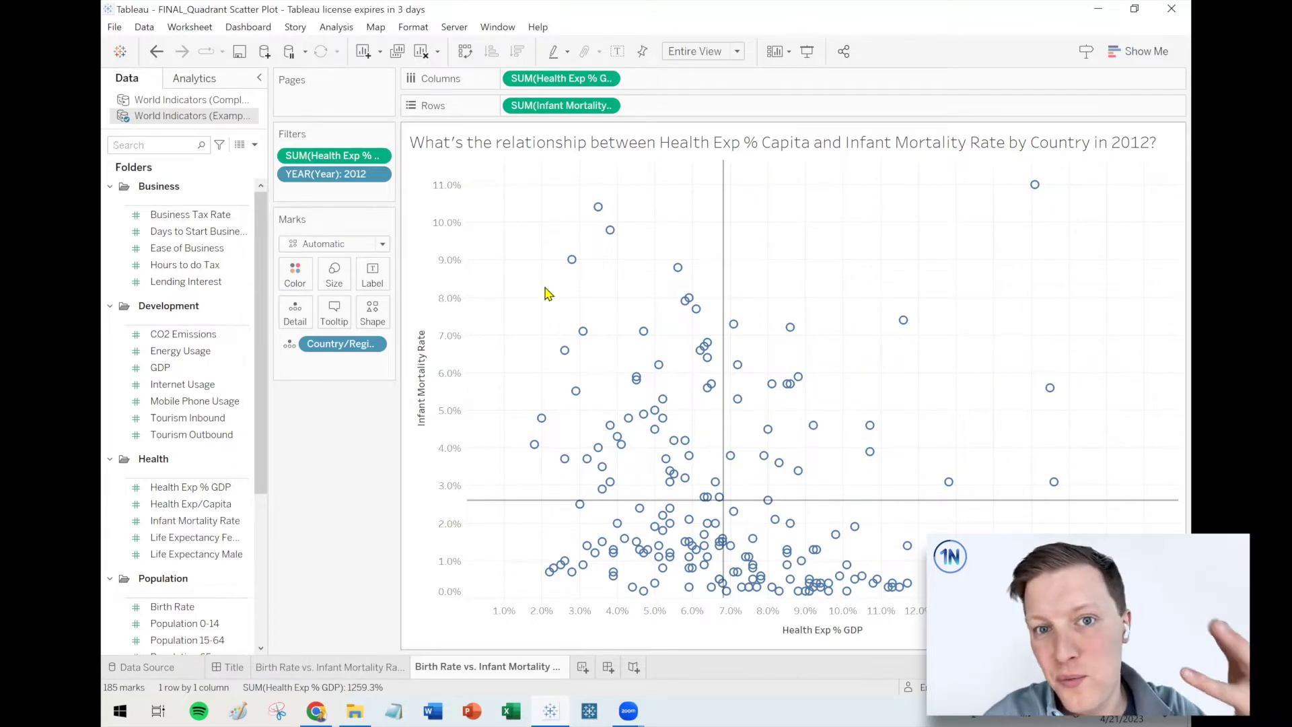
left_click(254, 144)
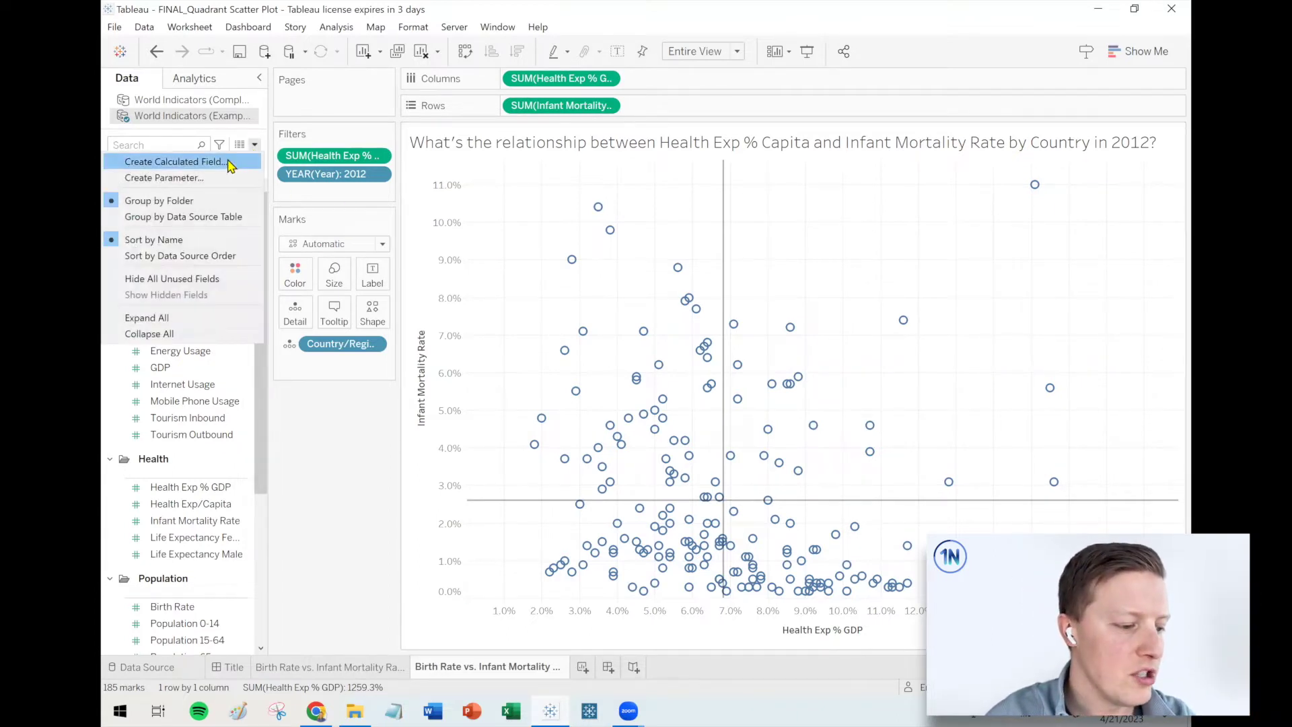
left_click(229, 162)
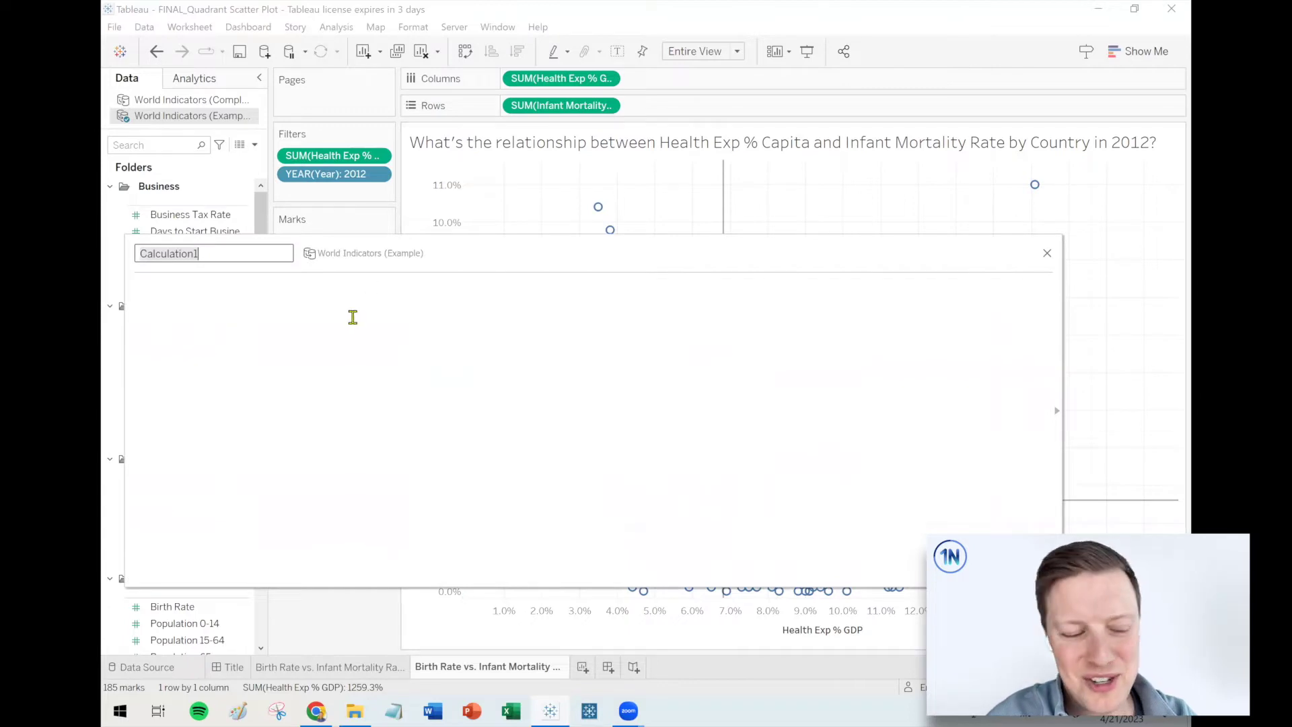
type("Qu")
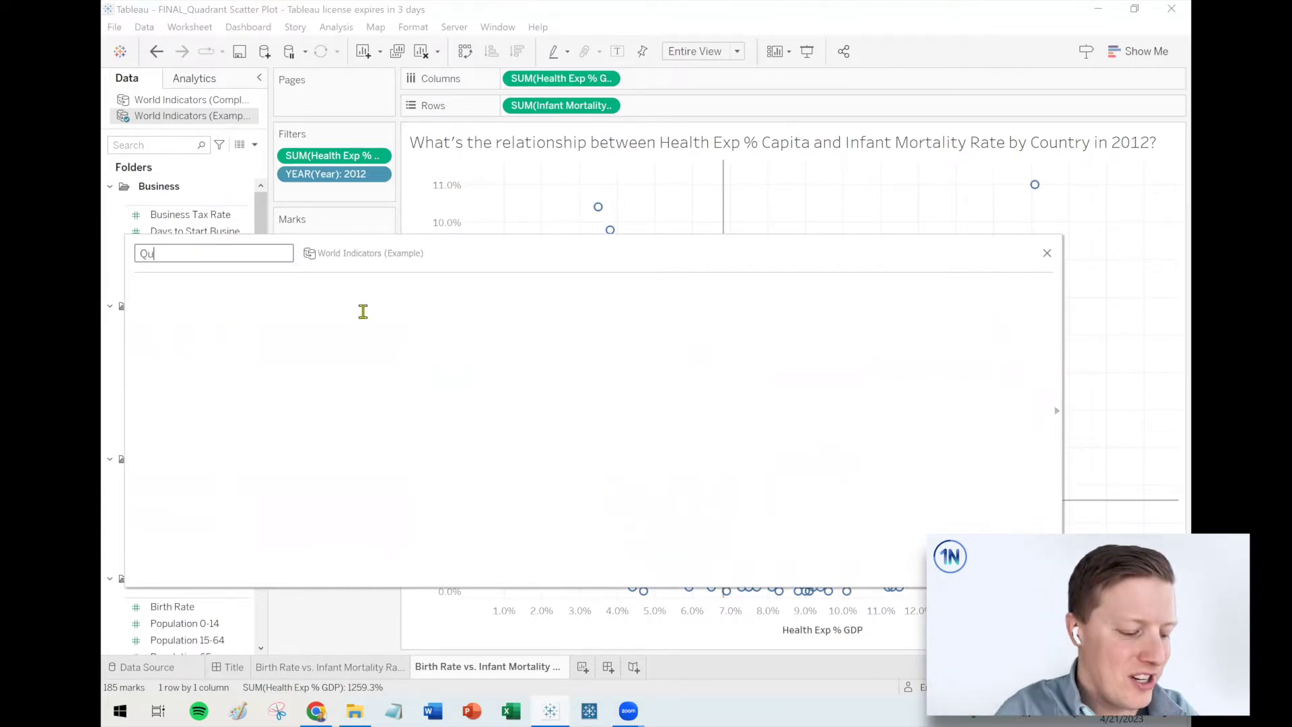
type("adrant Calc")
Start the Quadrant Calc formula with IF SUM([Health Exp % GDP]) >= WINDOW_AVG(SUM([Health Exp % GDP]))
left_click(415, 367)
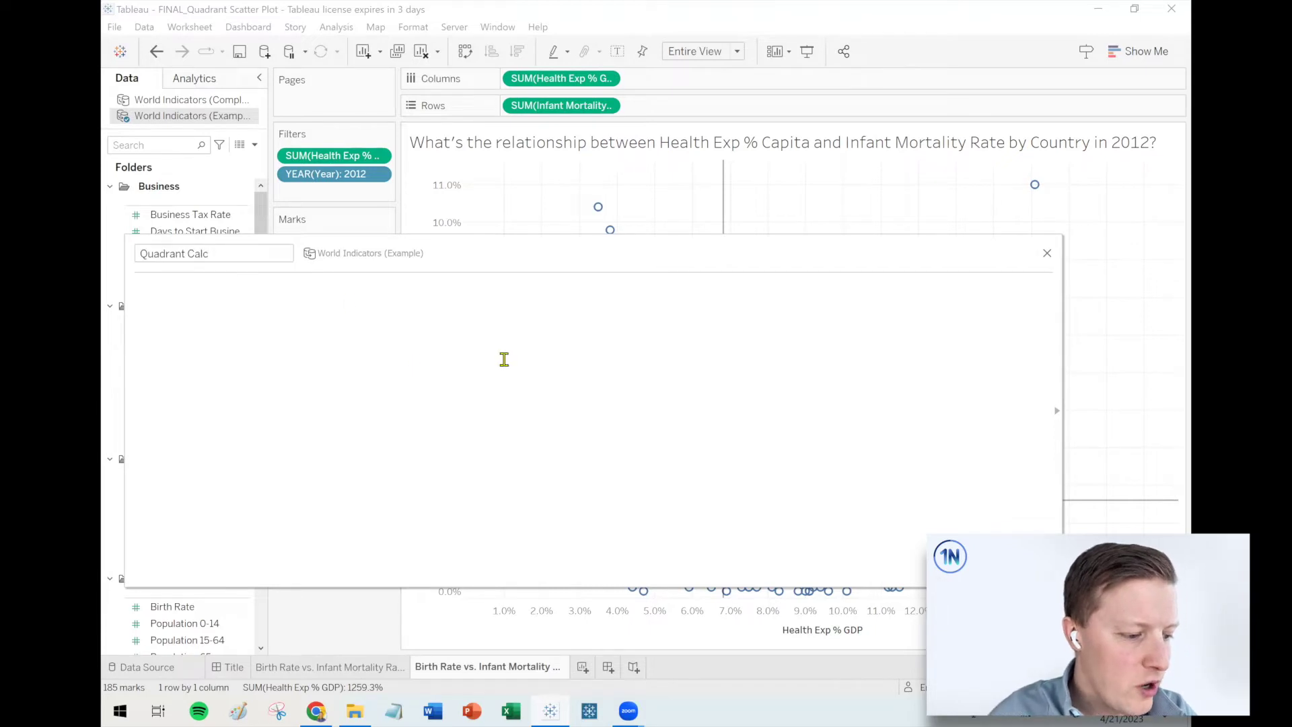
type("IF")
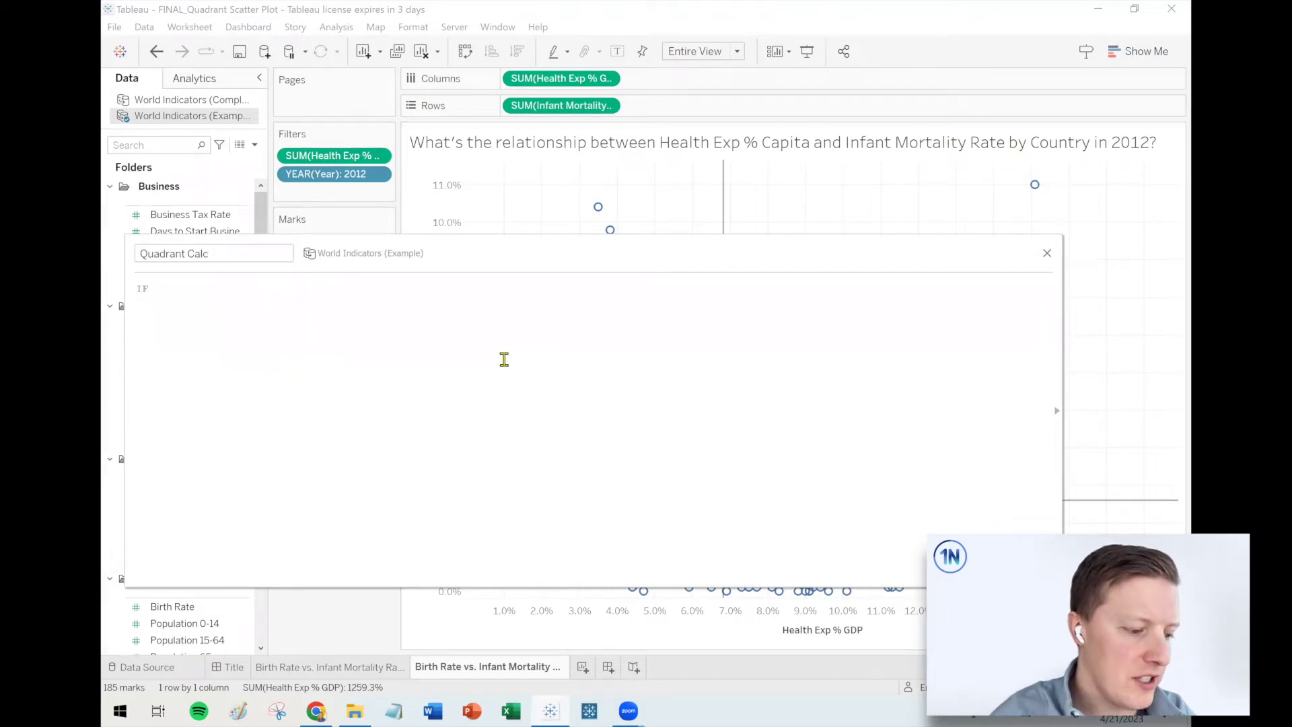
left_click_drag(560, 78, 534, 337)
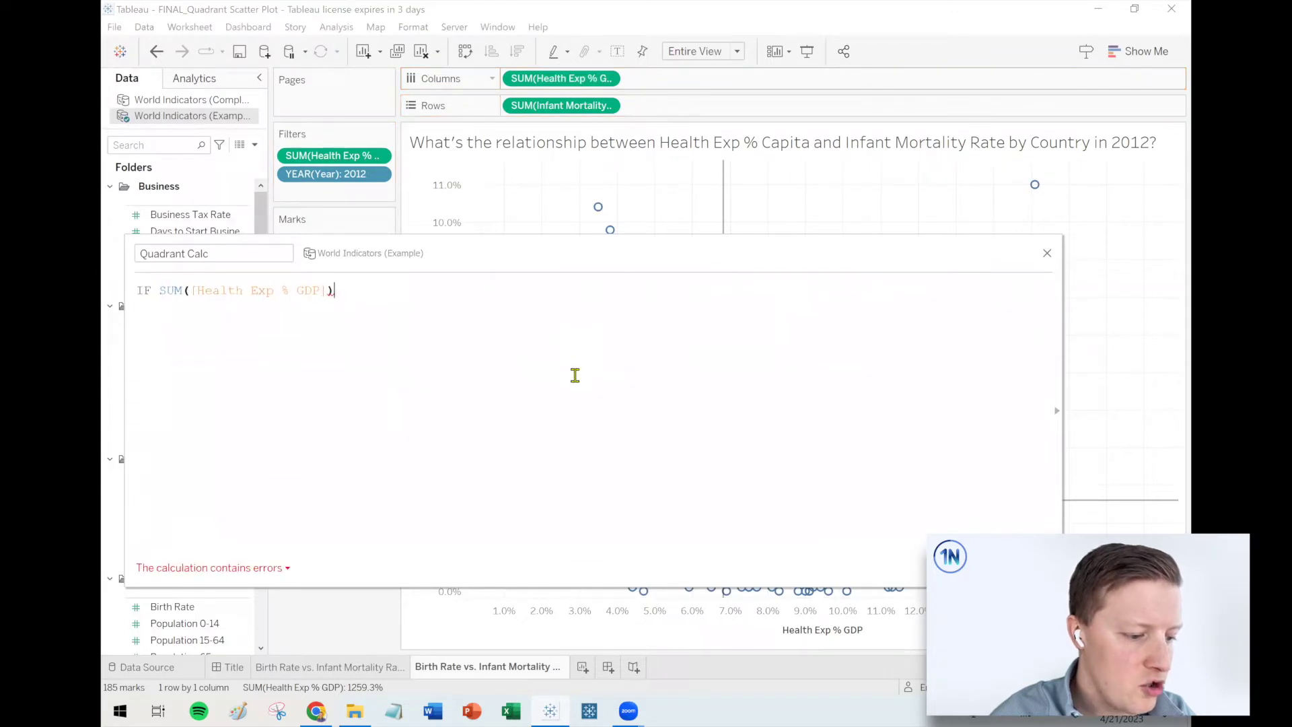
type(">")
key("BackSpace")
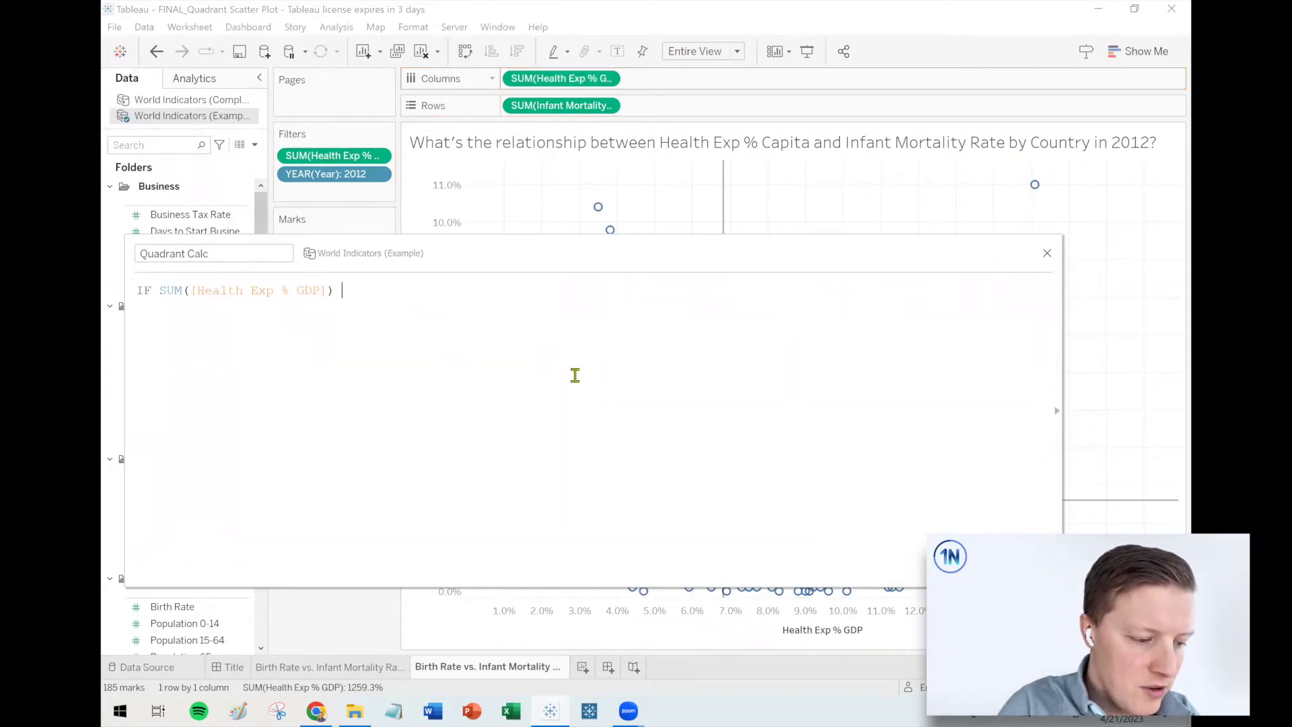
type(">= WIN")
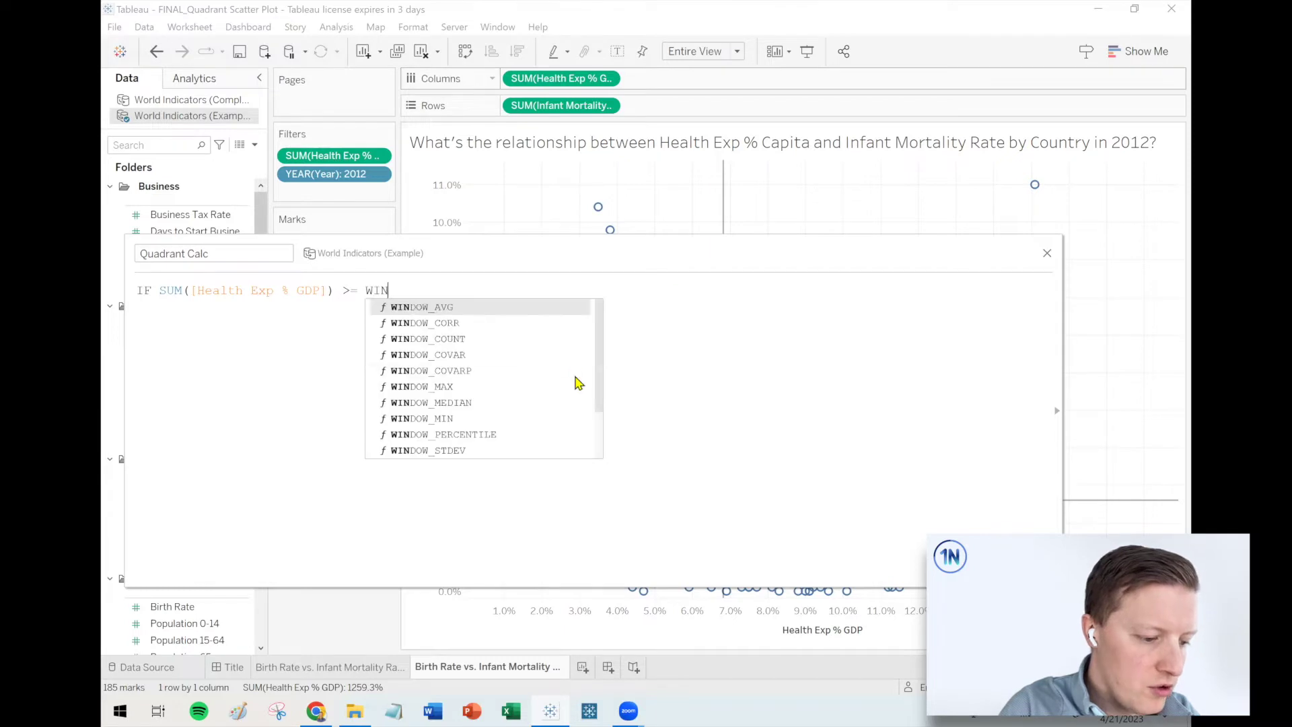
type("DOW_AVG(")
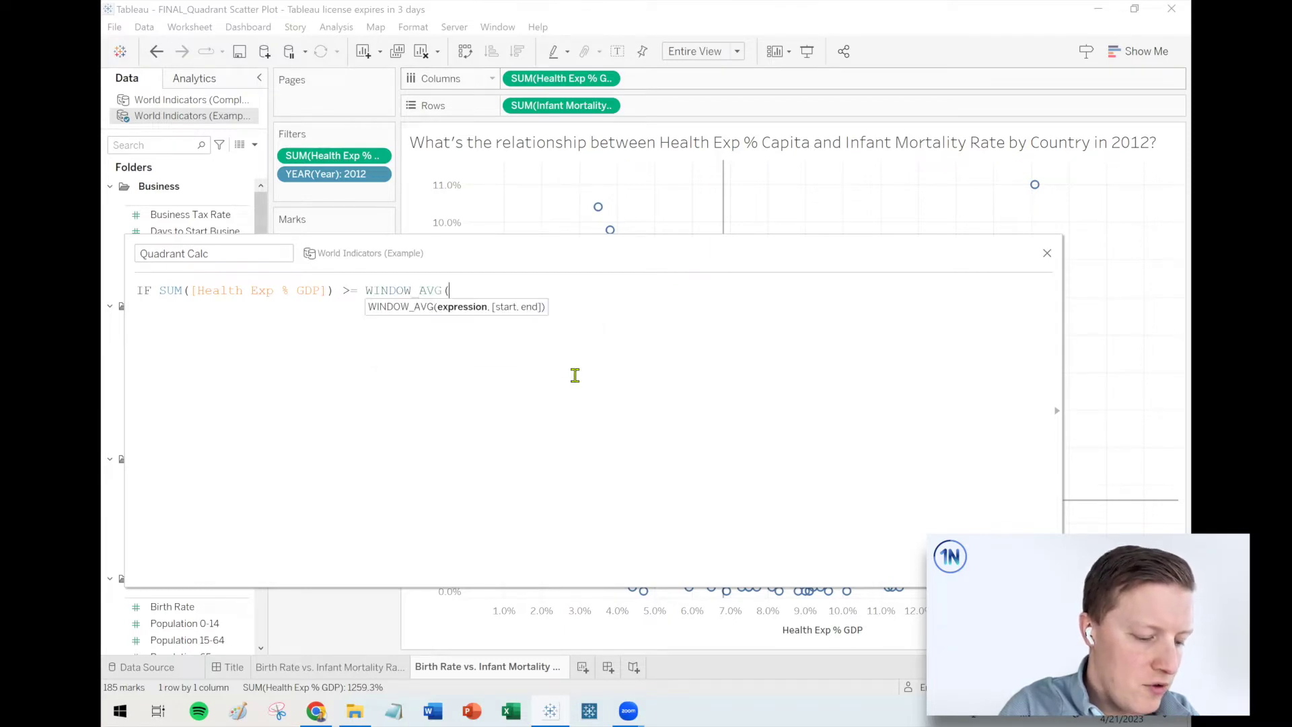
mouse_move(545, 78)
left_mouse_down()
mouse_move(597, 332)
mouse_move(578, 331)
left_mouse_up()
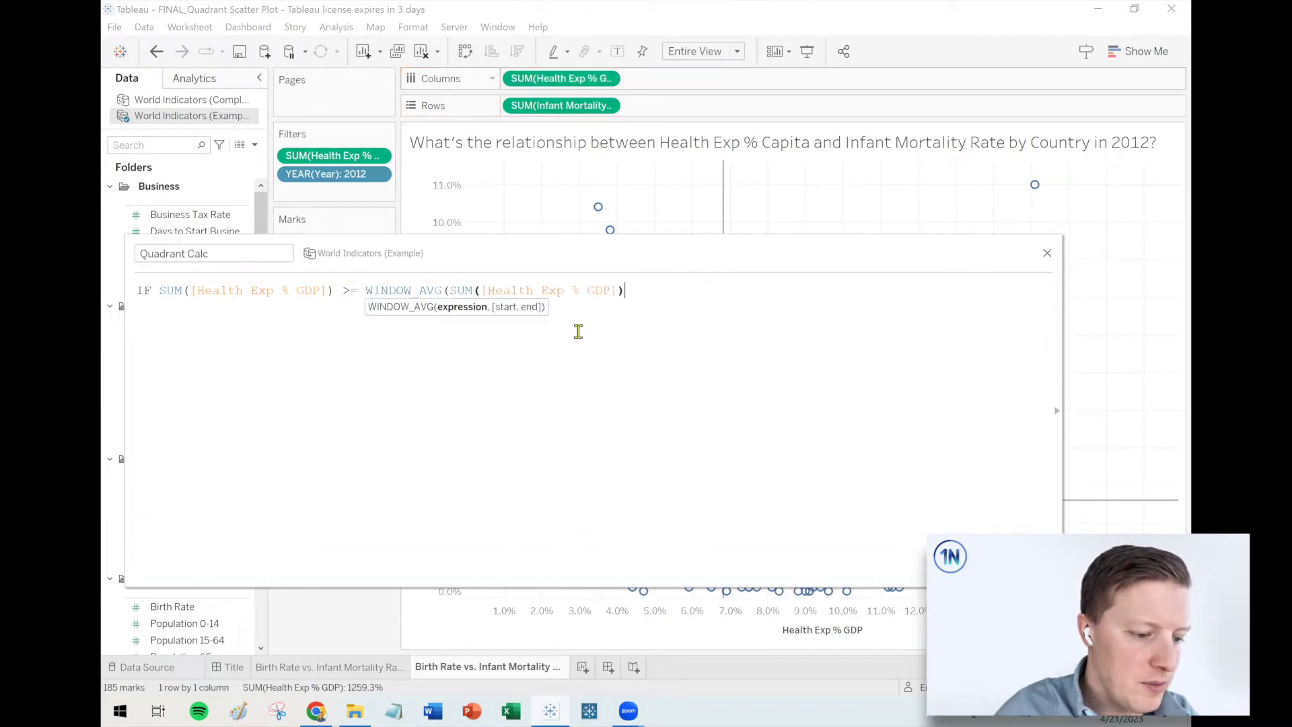
type(")")
Extend the Quadrant Calc condition with AND SUM([Infant Mortality Rate]) >= WINDOW_AVG(SUM([Infant Mortality Rate])), followed by THEN and an opening quote
type(" AND")
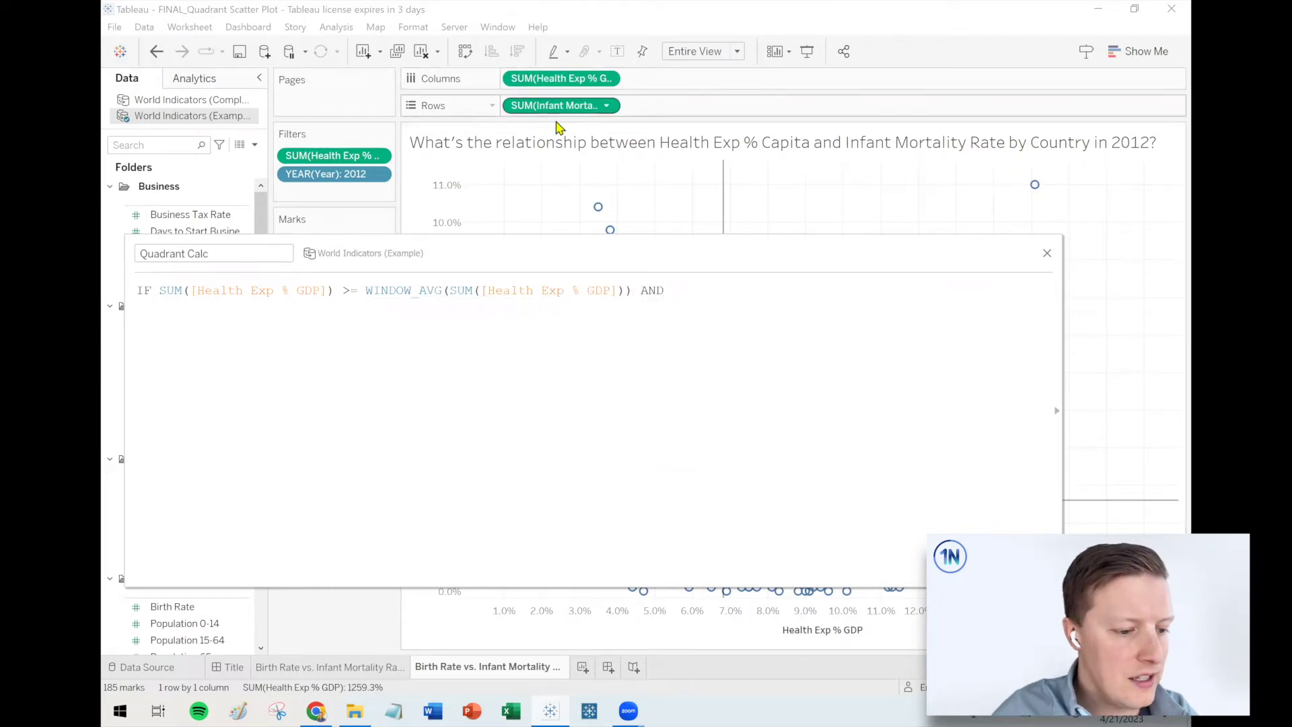
left_click_drag(559, 105, 706, 359)
type(">= WIND_W")
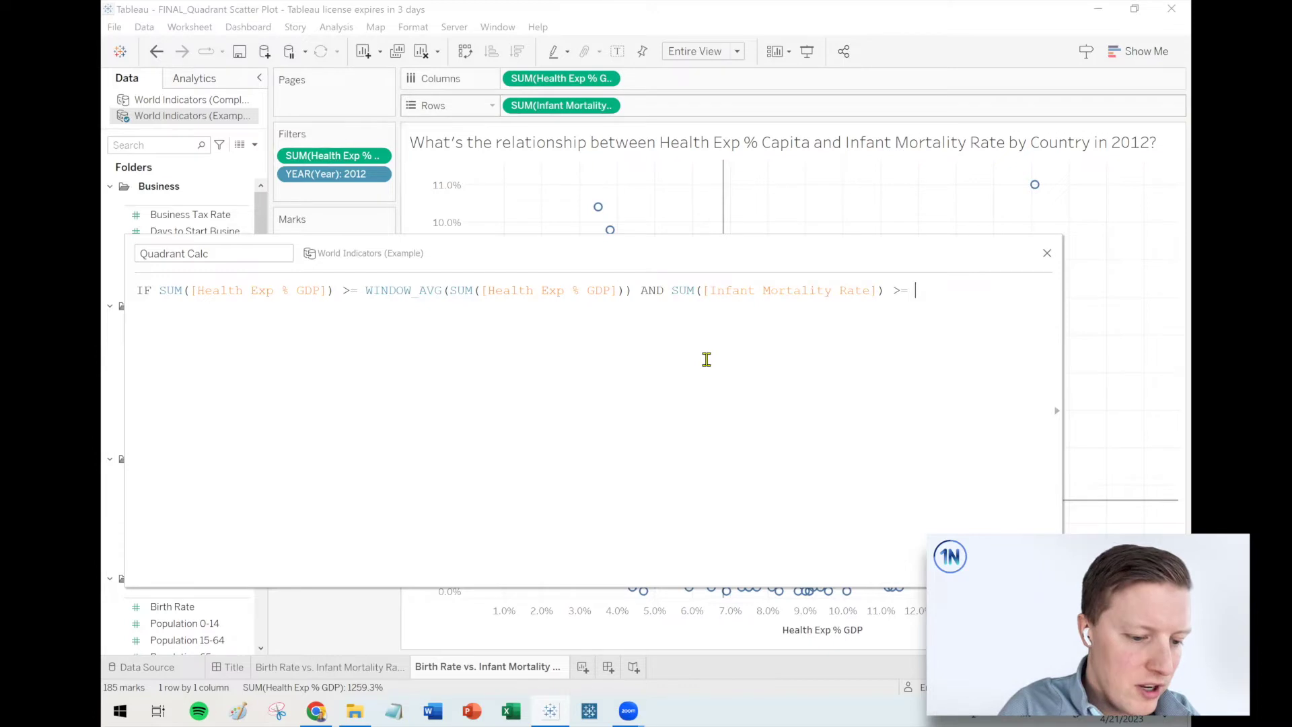
key("BackSpace")
key("BackSpace")
type("OW_AVG")
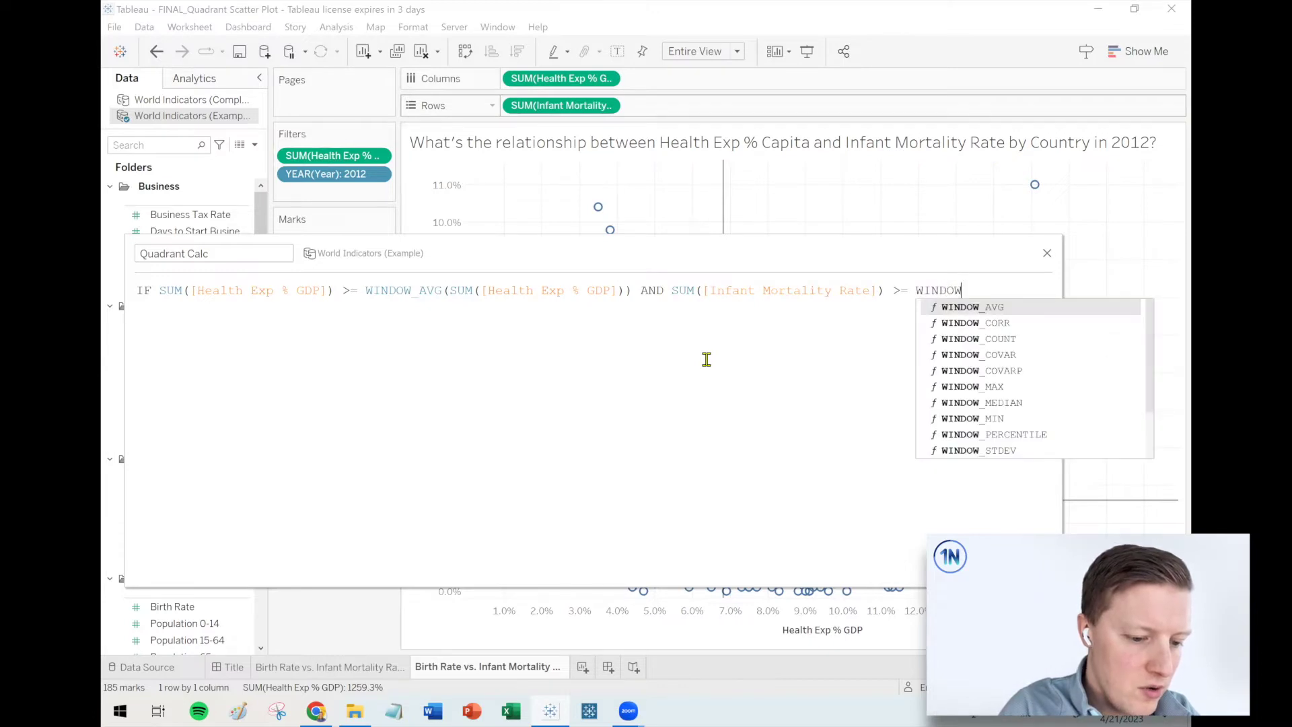
type("(")
left_click_drag(559, 105, 963, 360)
type(") THEN \"")
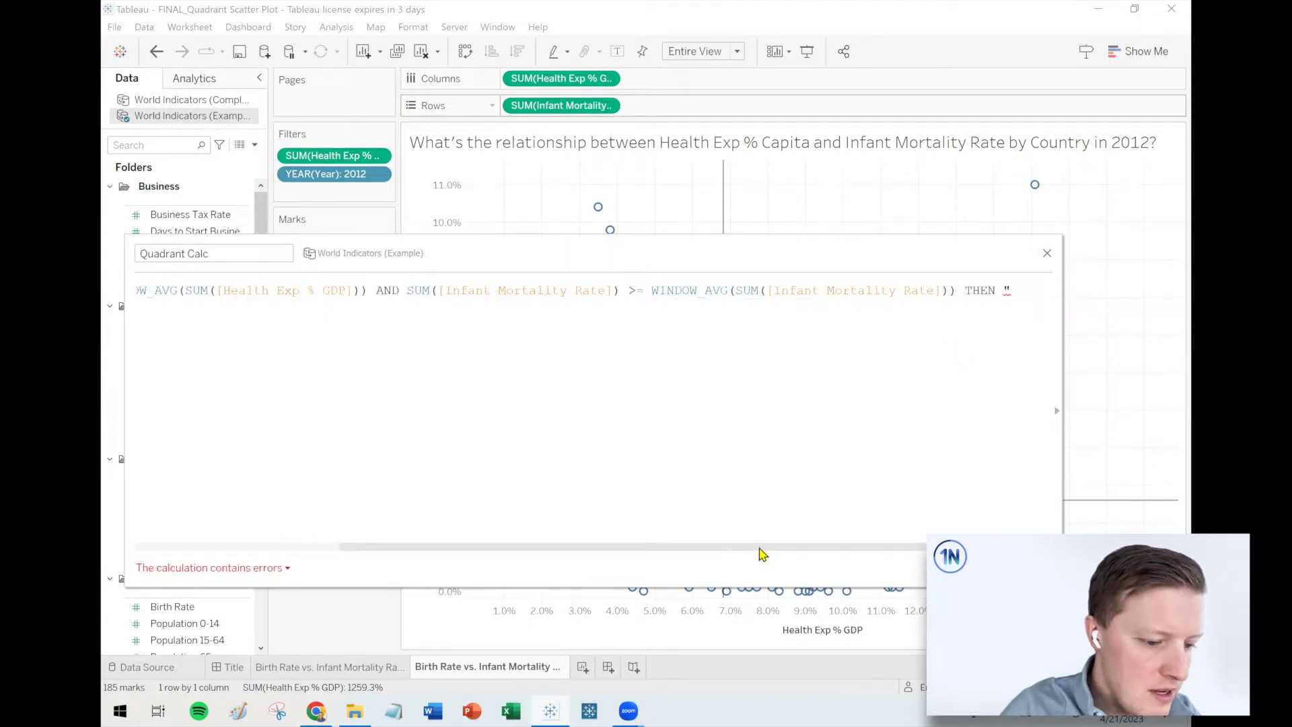
Enter "High Spend/High Infant Mortality Rate" as the result returned by the first condition
left_click_drag(621, 546, 582, 545)
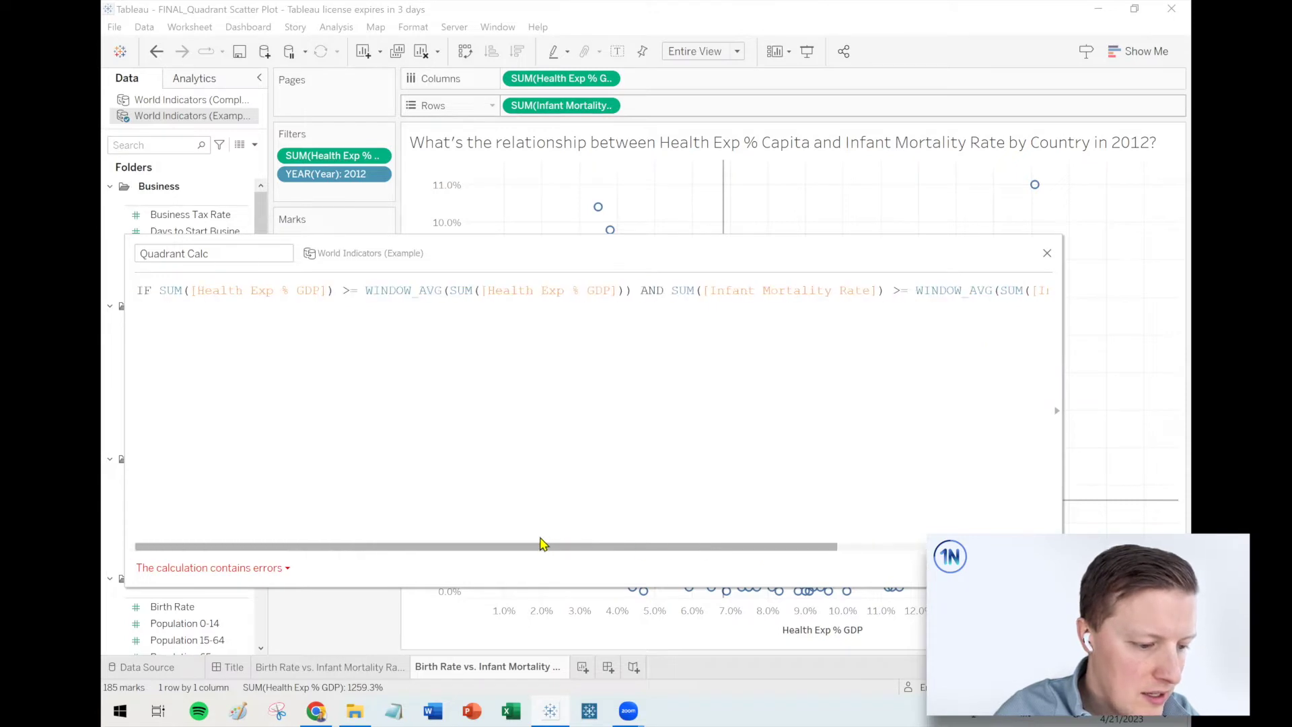
left_click_drag(544, 546, 819, 559)
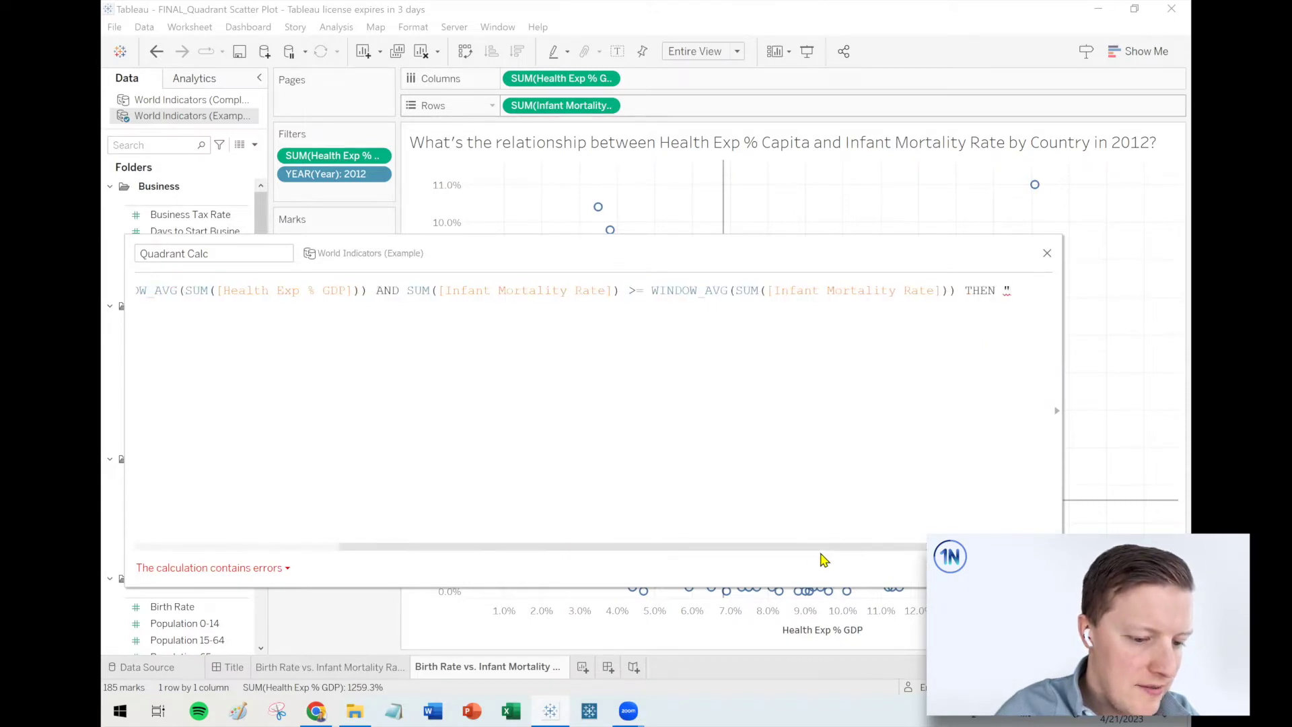
type("gh W")
type("end")
type("/High In")
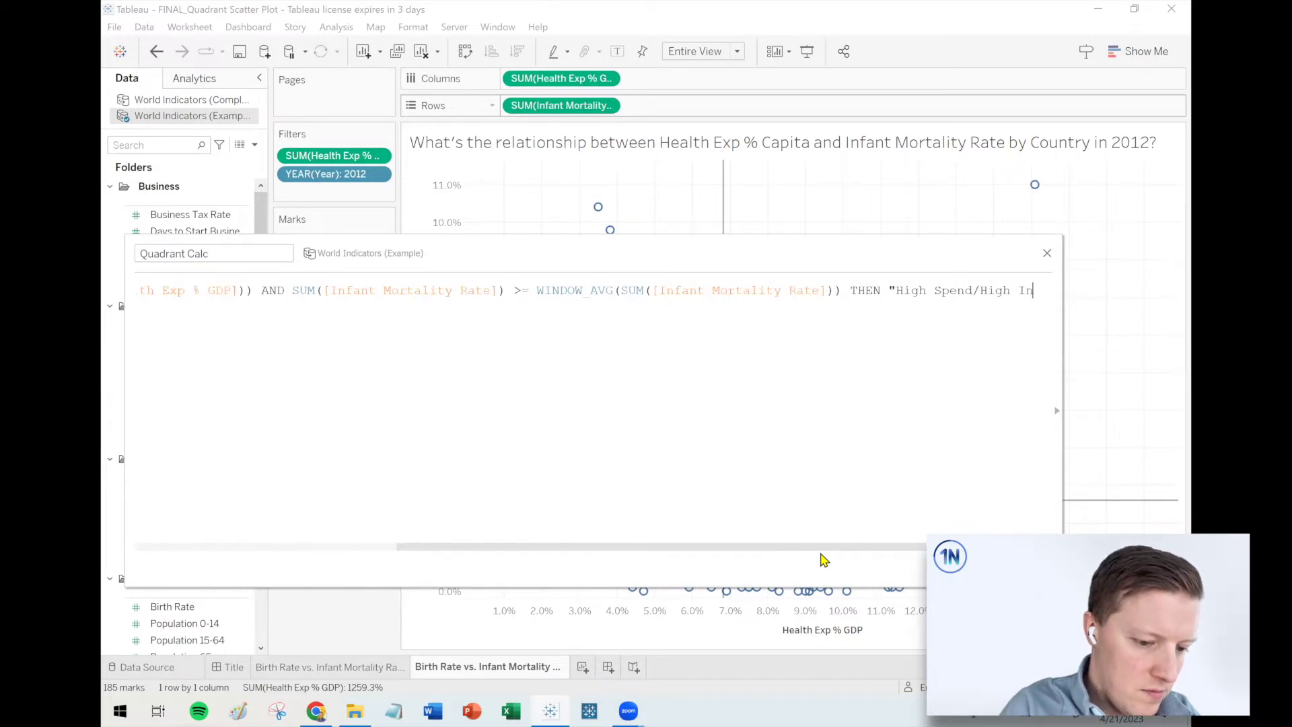
type("fant Mortality Rate\"")
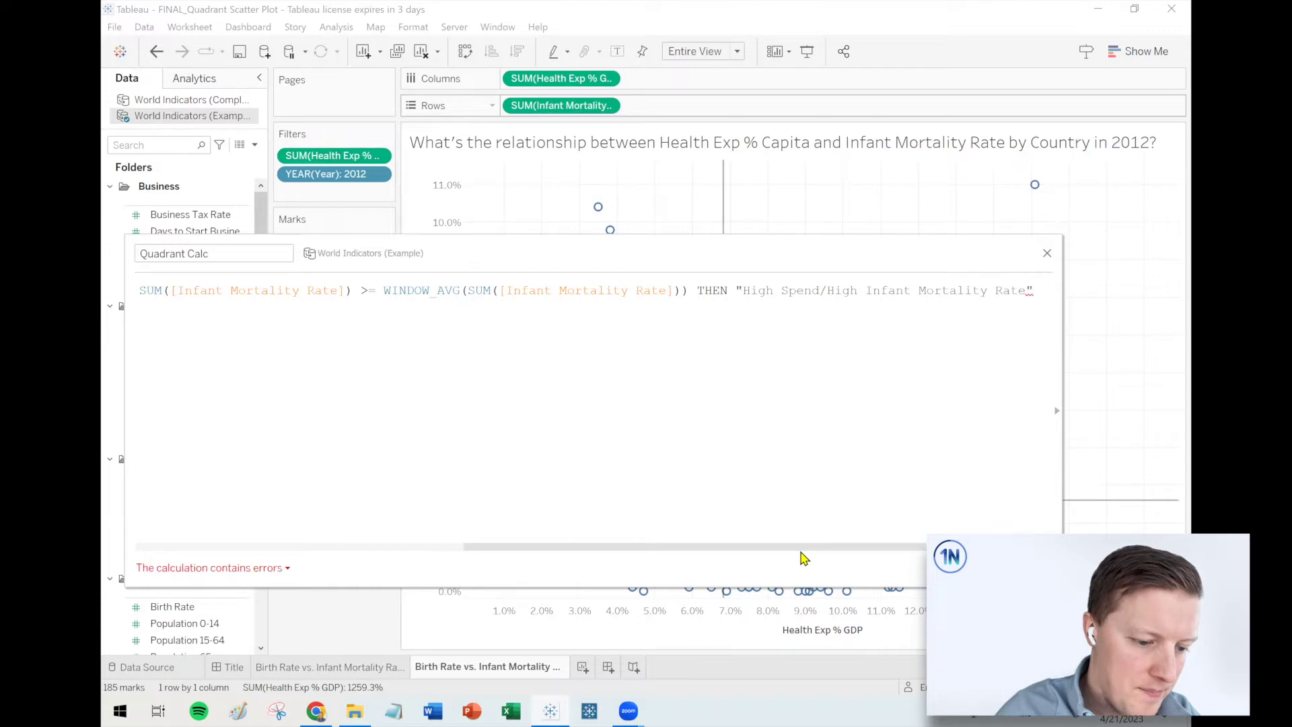
left_click_drag(801, 546, 435, 531)
key("End")
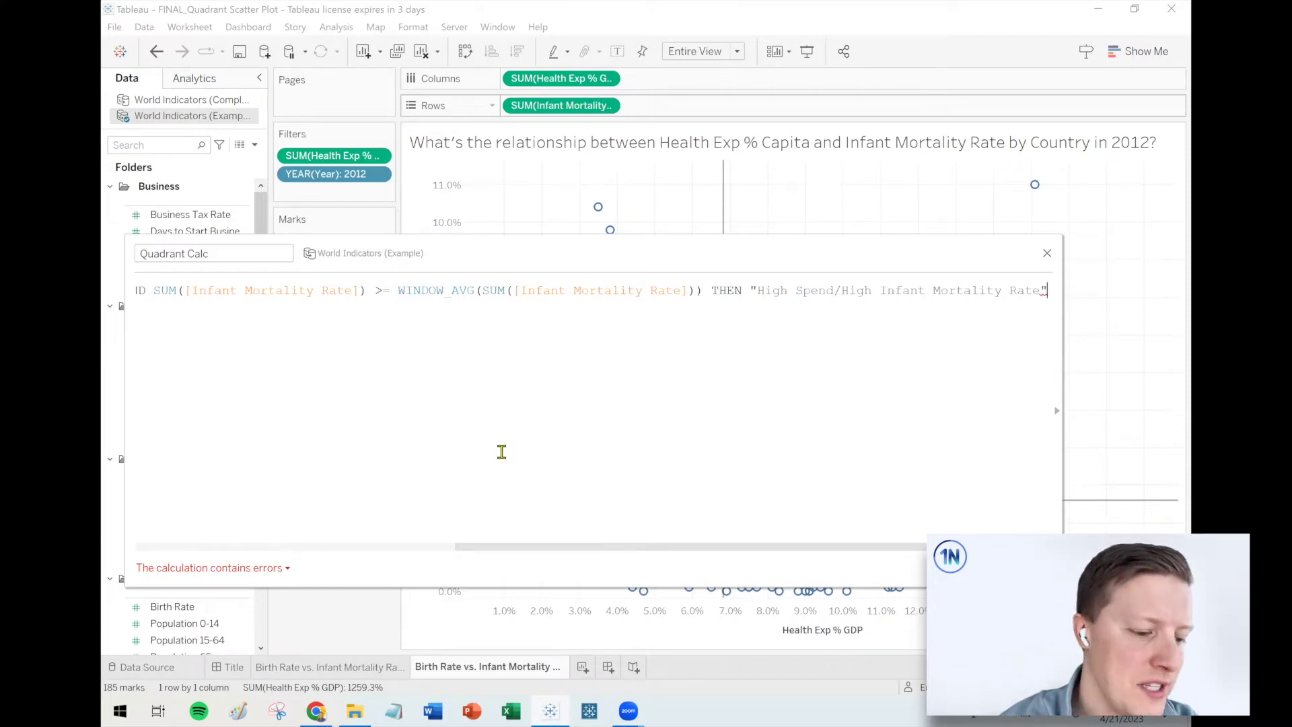
Highlight WINDOW_AVG in the formula and shift the calculation editor aside to examine the scatter plot behind it
left_click_drag(397, 290, 555, 494)
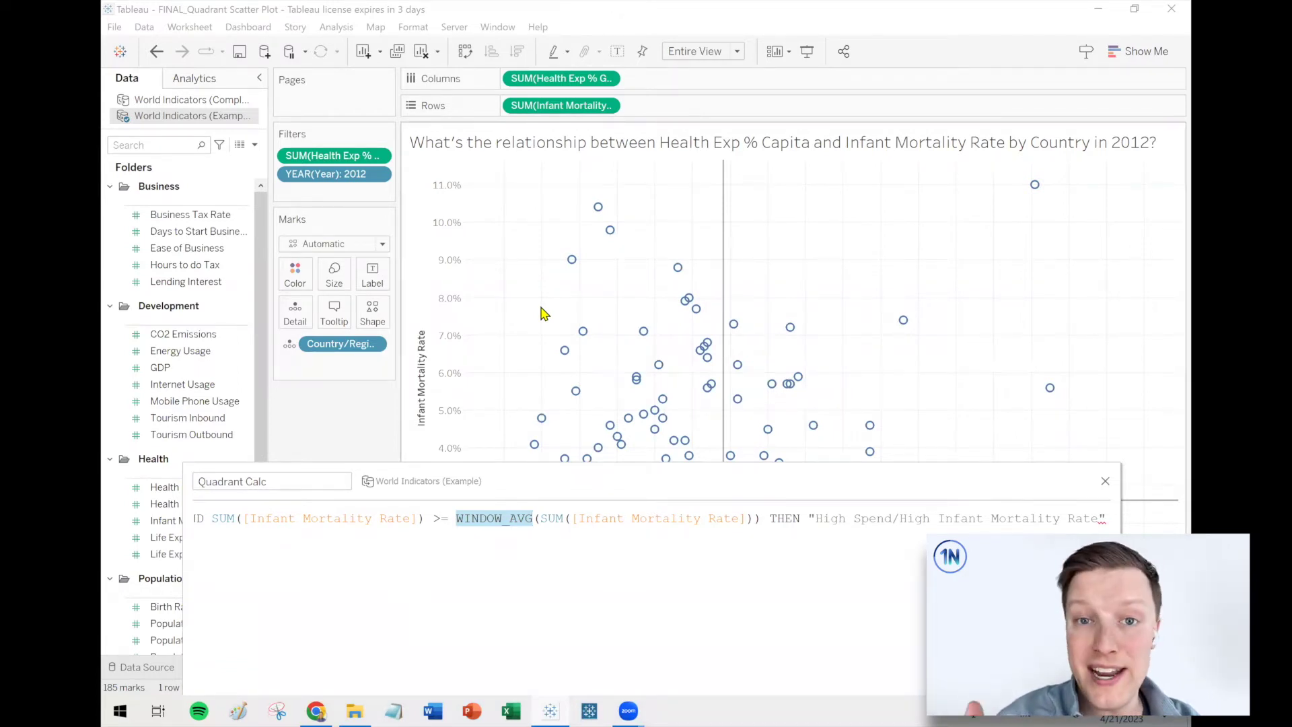
left_click_drag(603, 493, 599, 561)
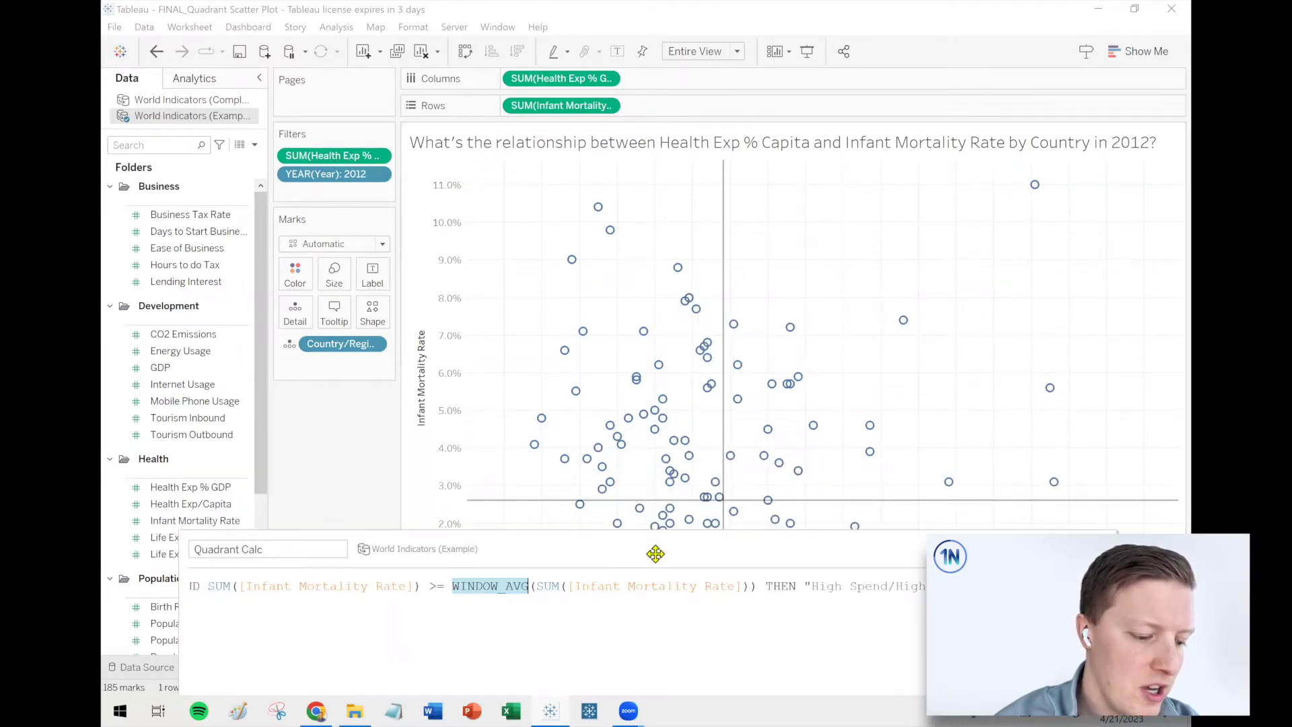
left_click_drag(661, 539, 667, 322)
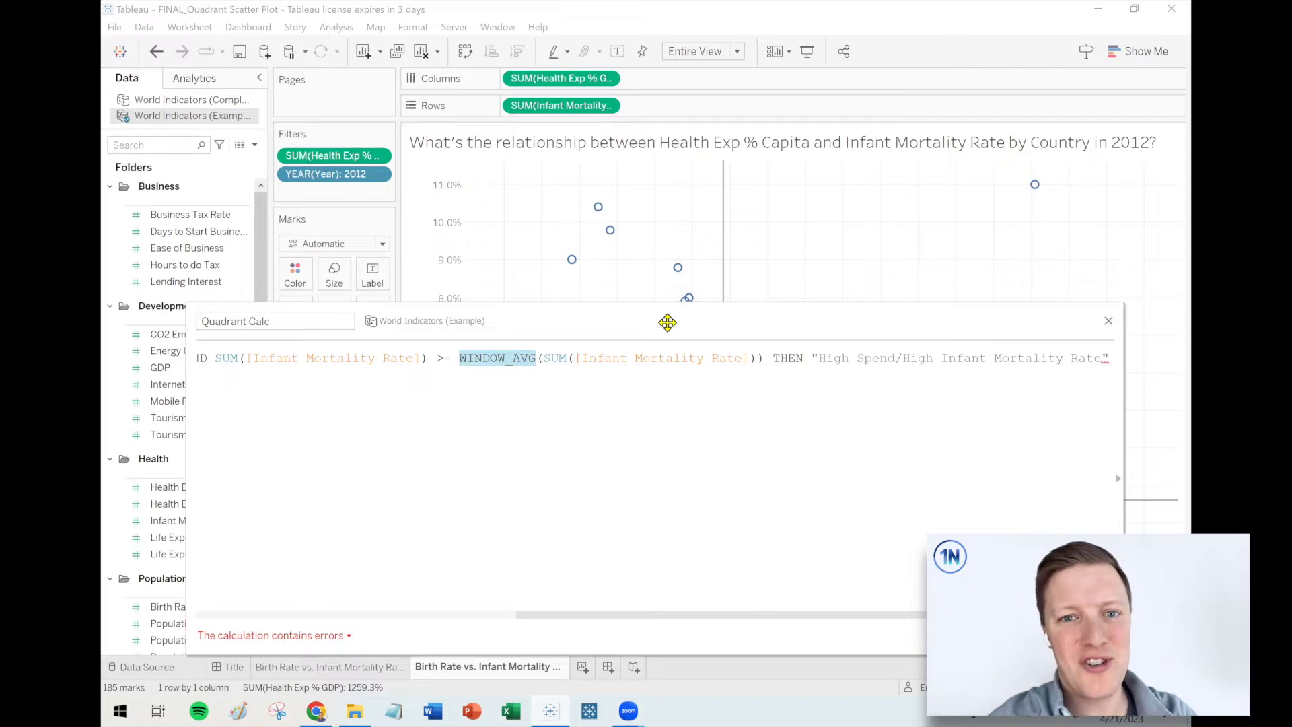
Copy the complete IF condition onto a second formula line and turn its IF into ELSEIF
left_click_drag(1024, 359, 1108, 359)
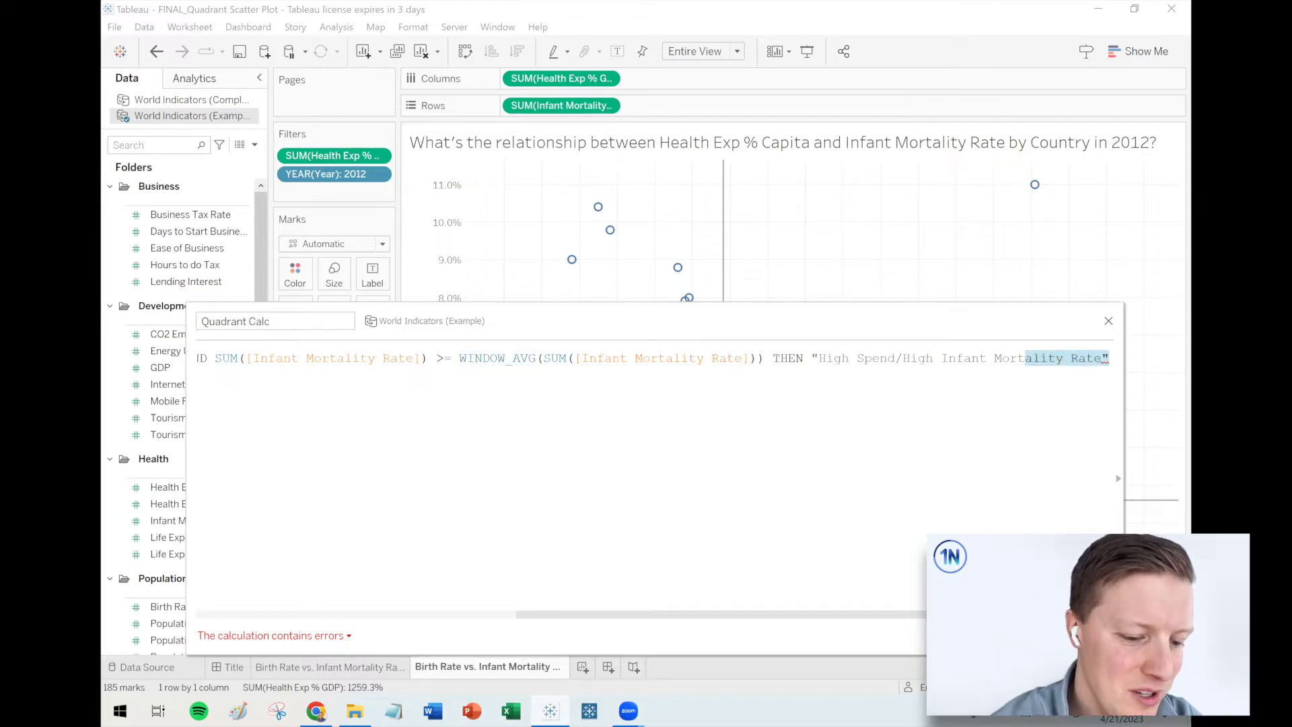
left_click(1109, 359)
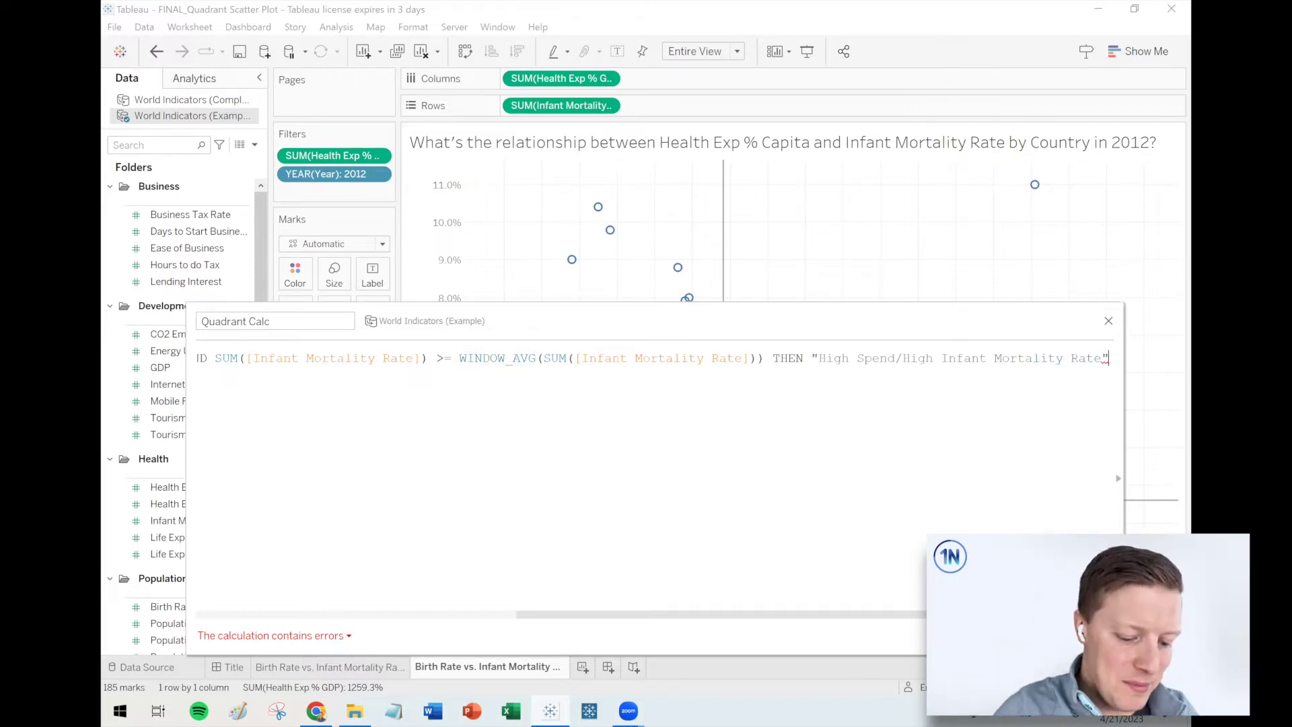
left_click_drag(1105, 359, 198, 358)
key("ctrl+c")
key("End")
key("Return")
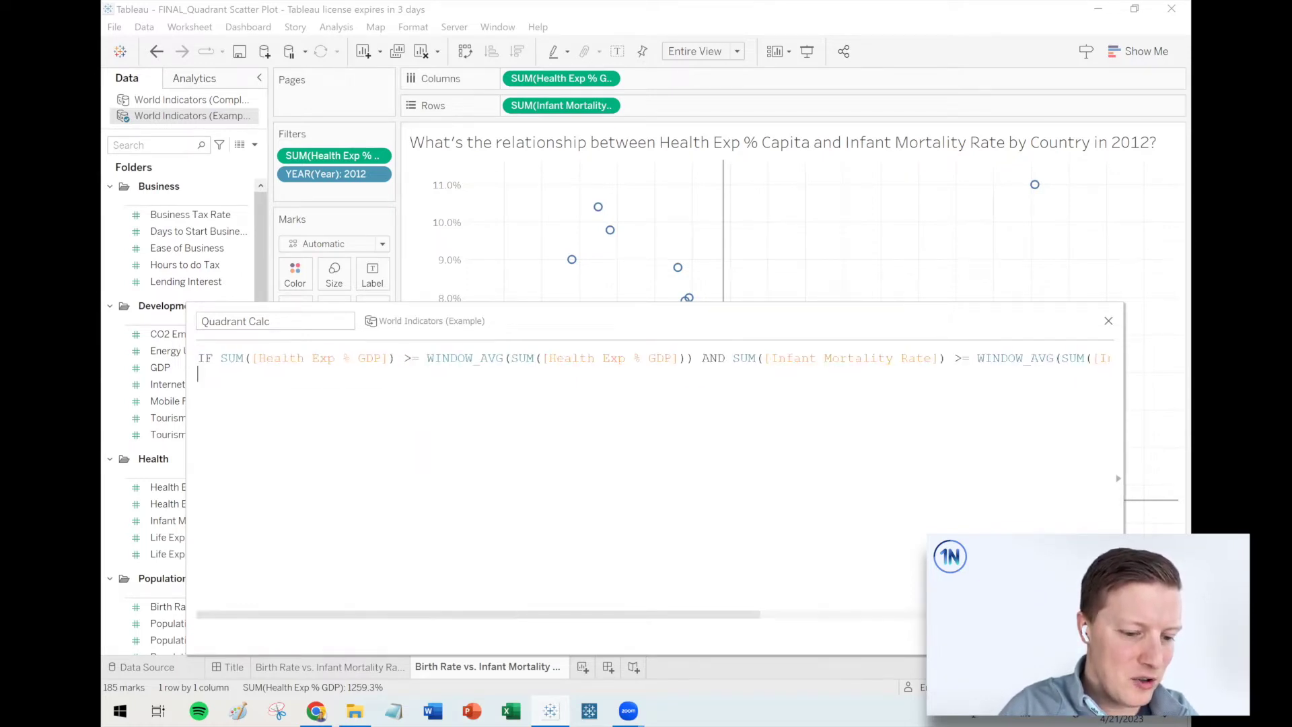
key("ctrl+v")
left_click_drag(716, 615, 323, 629)
left_click(197, 374)
type("ELSE")
left_click(404, 447)
Change the Infant Mortality Rate comparison in the second line to <
left_click_drag(572, 615, 394, 615)
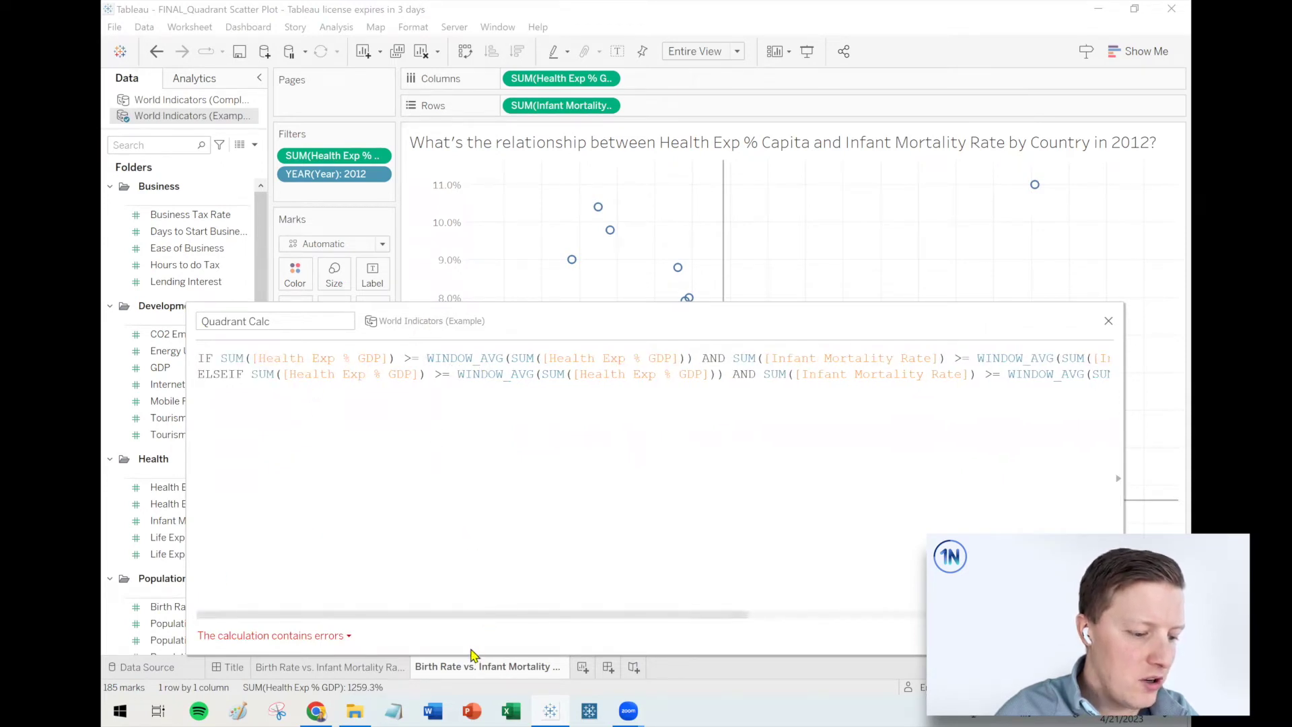
left_click_drag(490, 619, 613, 621)
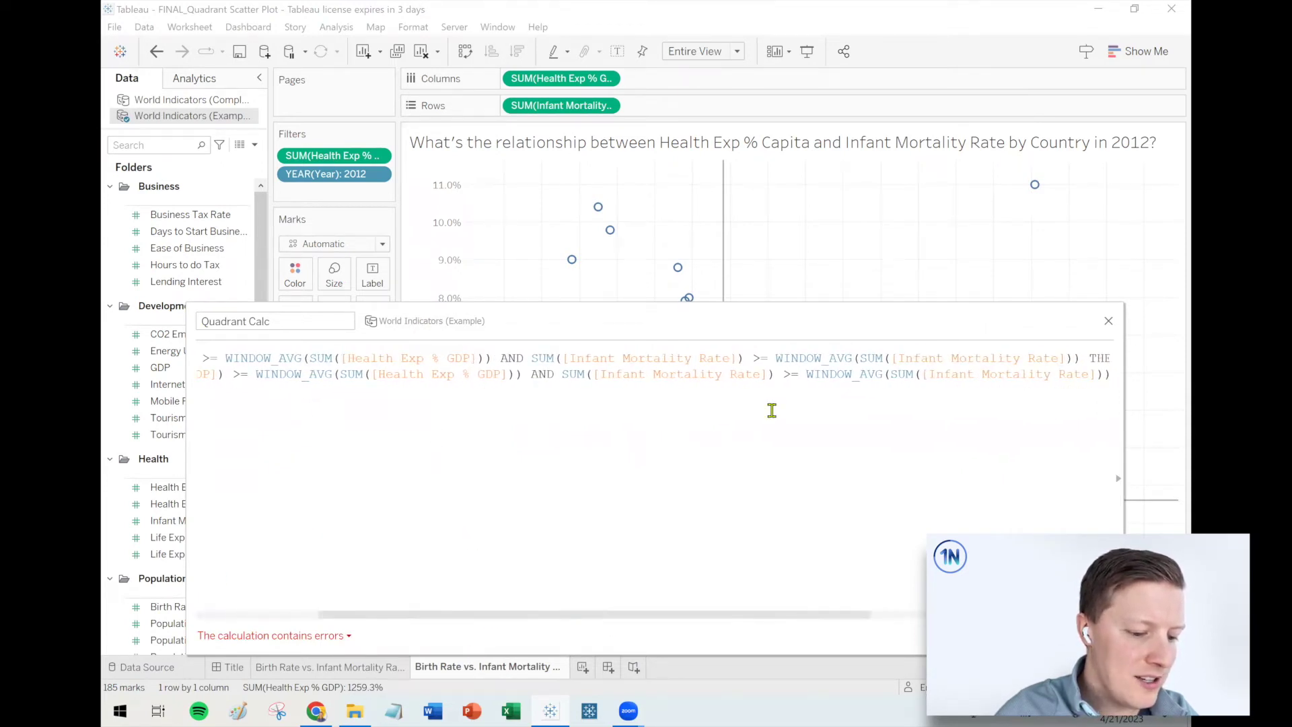
key("BackSpace")
key("BackSpace")
type("<")
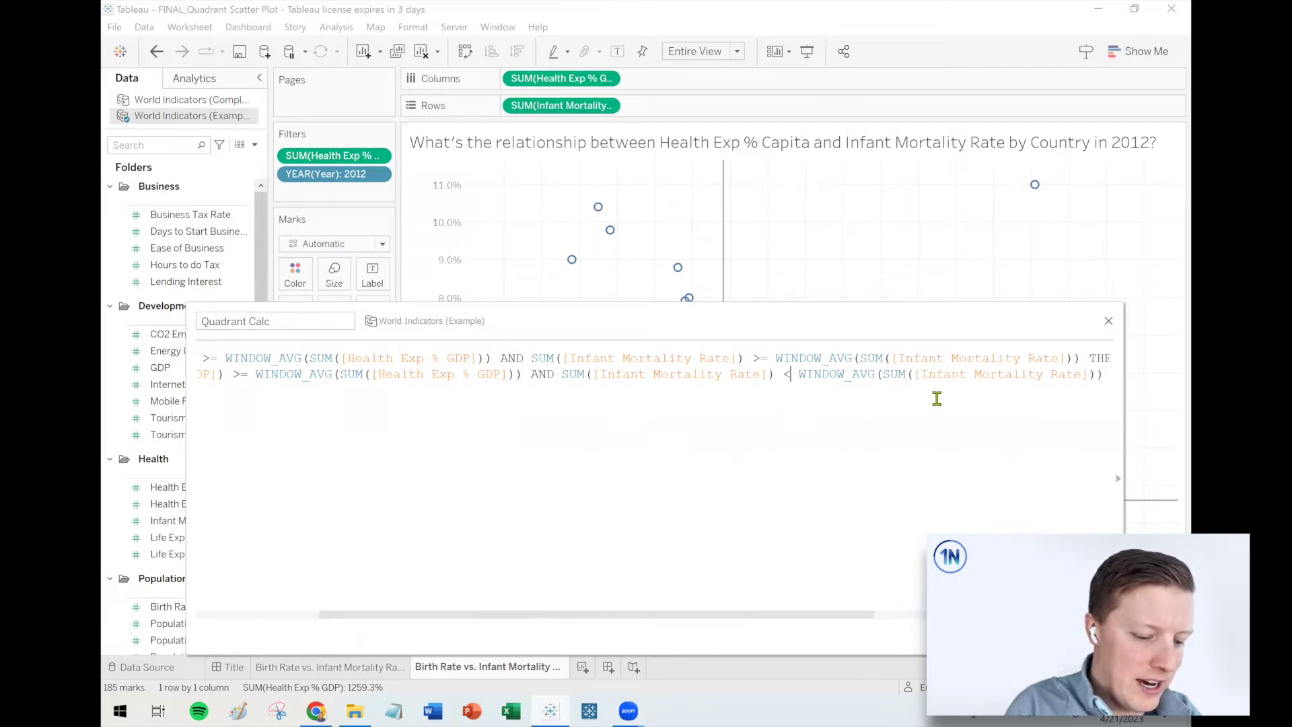
Change the second line's result to "High Spend/Low Infant Mortality Rate"
left_click_drag(855, 618, 1083, 618)
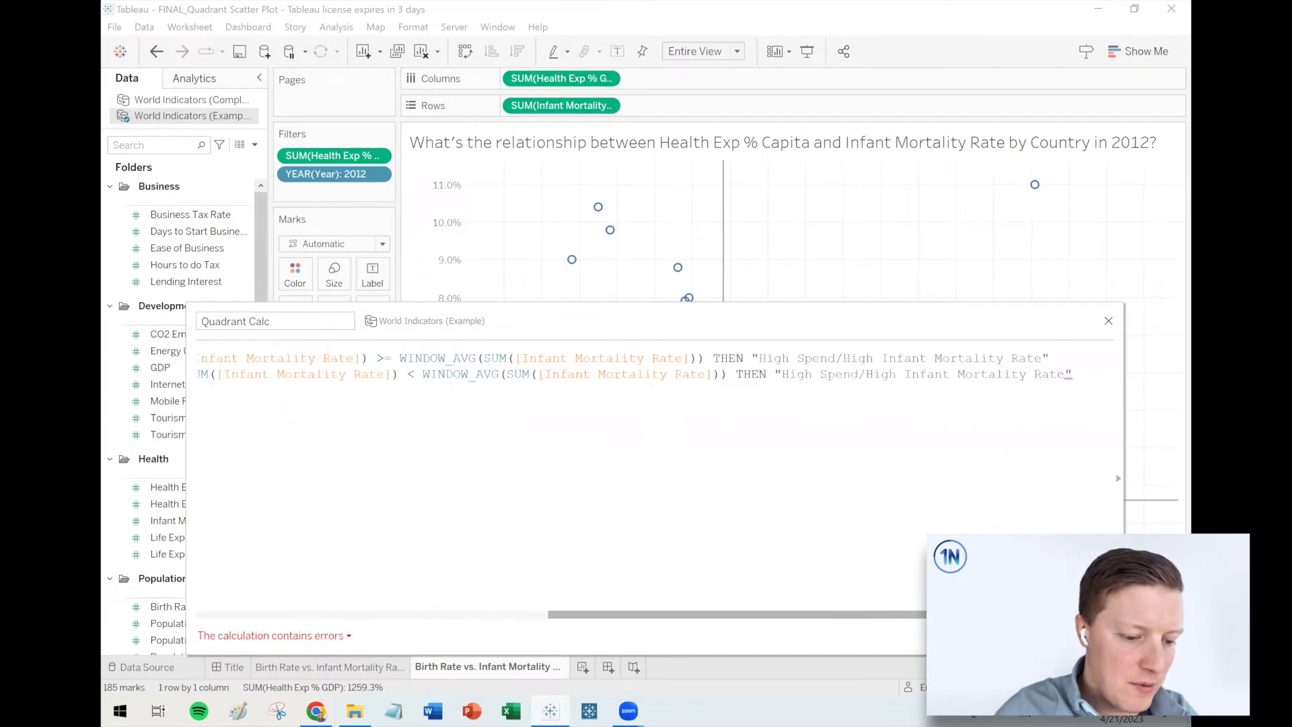
key("BackSpace")
key("BackSpace")
key("BackSpace")
key("BackSpace")
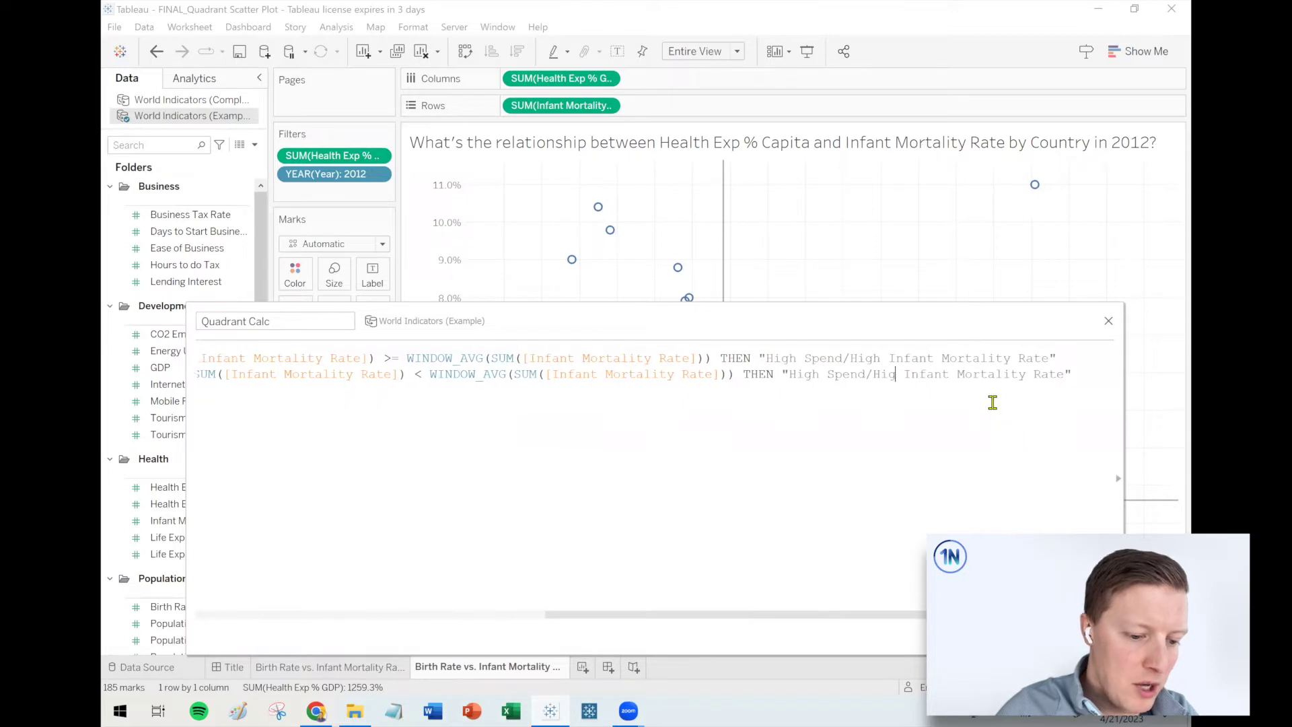
type("Low")
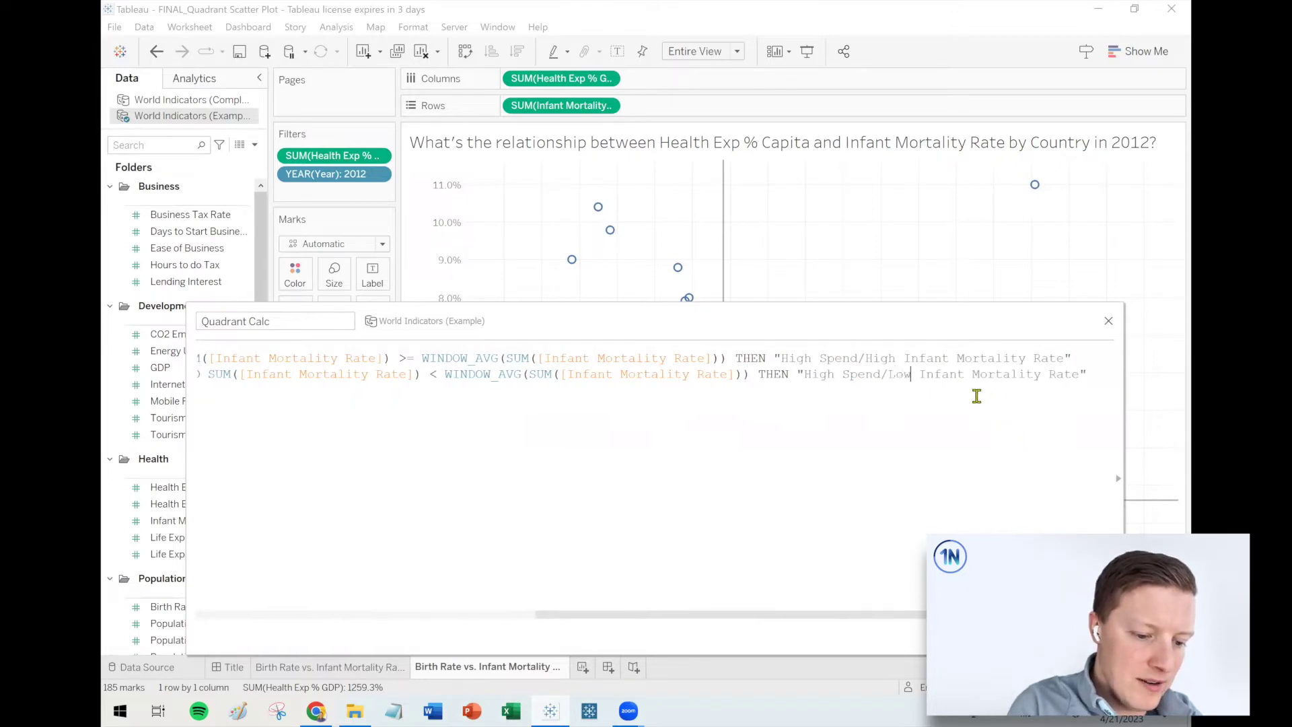
Add a third line with the copied first condition, starting with ELSEIF and without the duplicate IF
left_click(1103, 374)
key("Return")
type("ELSEIF")
key("ctrl+v")
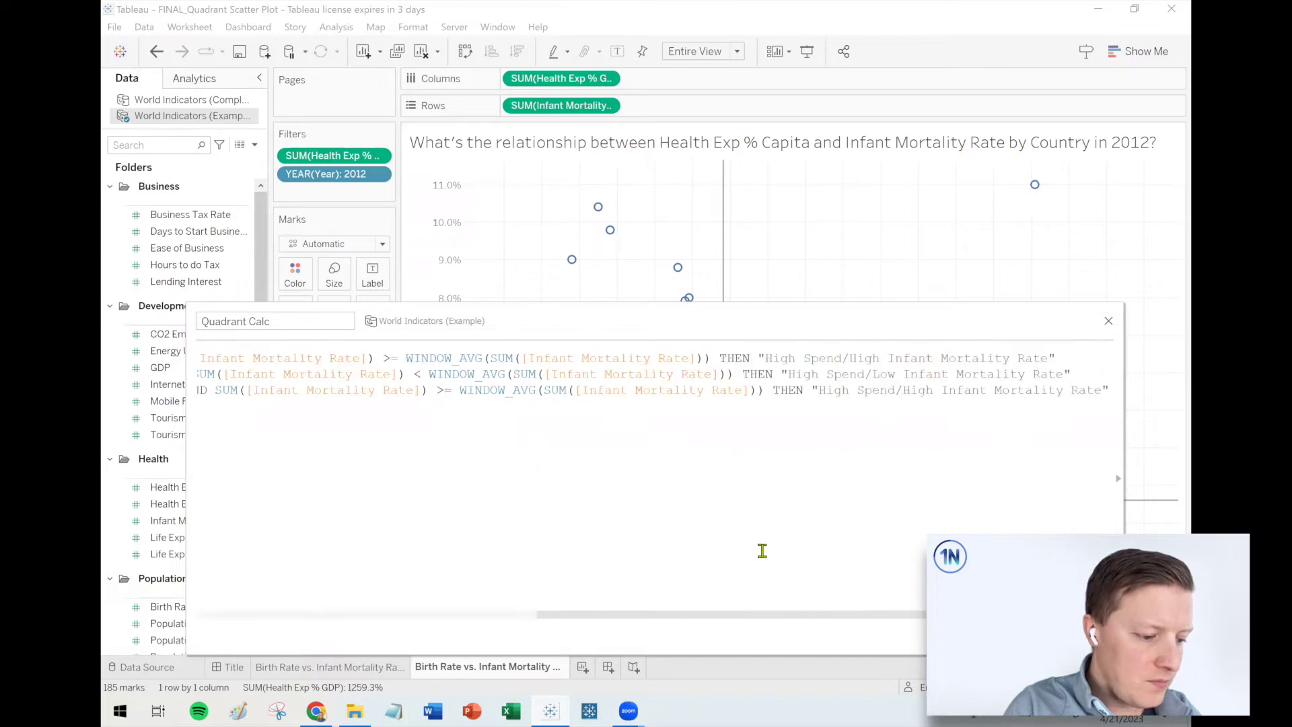
left_click(332, 614)
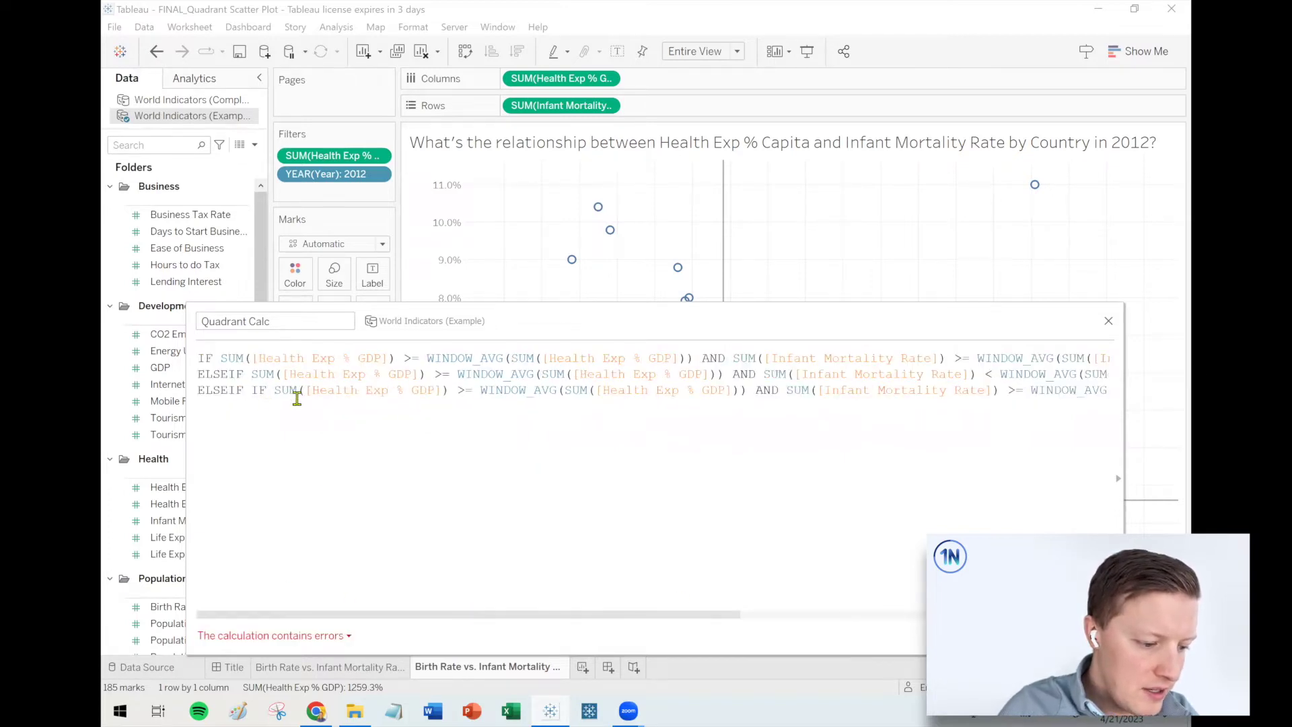
key("BackSpace")
key("BackSpace")
key("BackSpace")
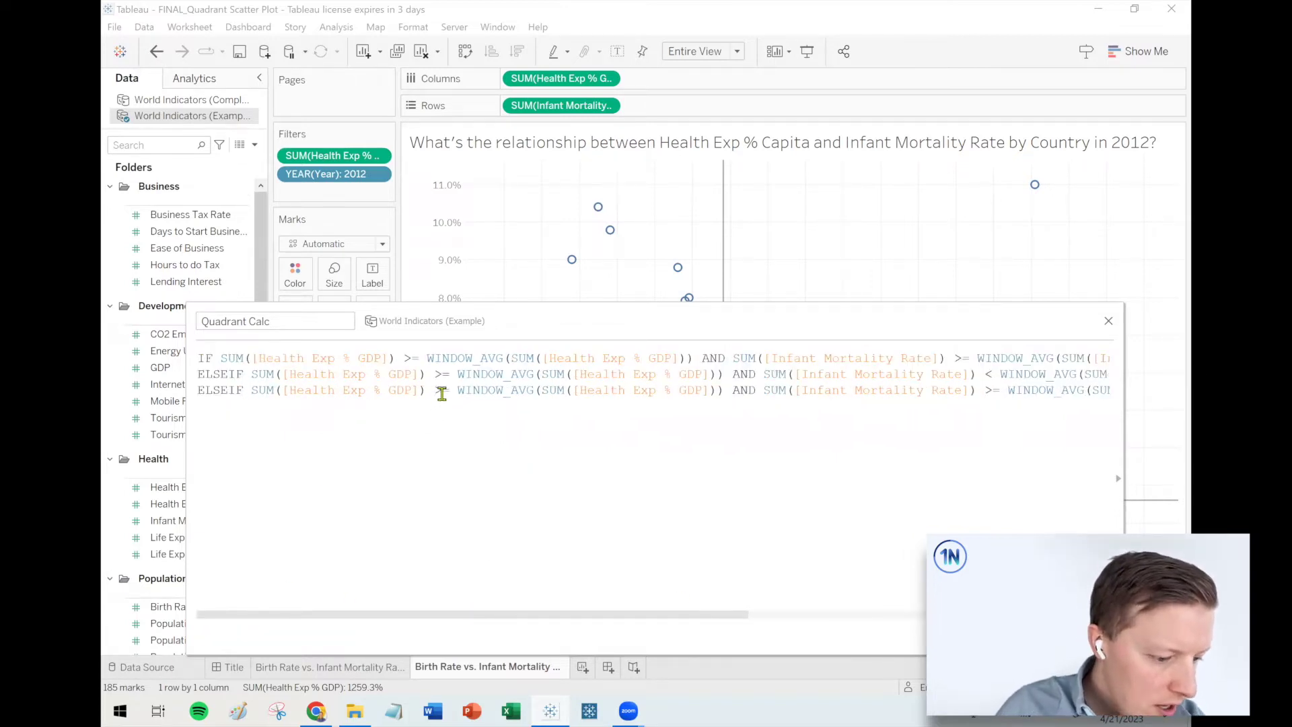
Change the Health Exp % GDP comparison in the third line to <
double_click(442, 394)
key("BackSpace")
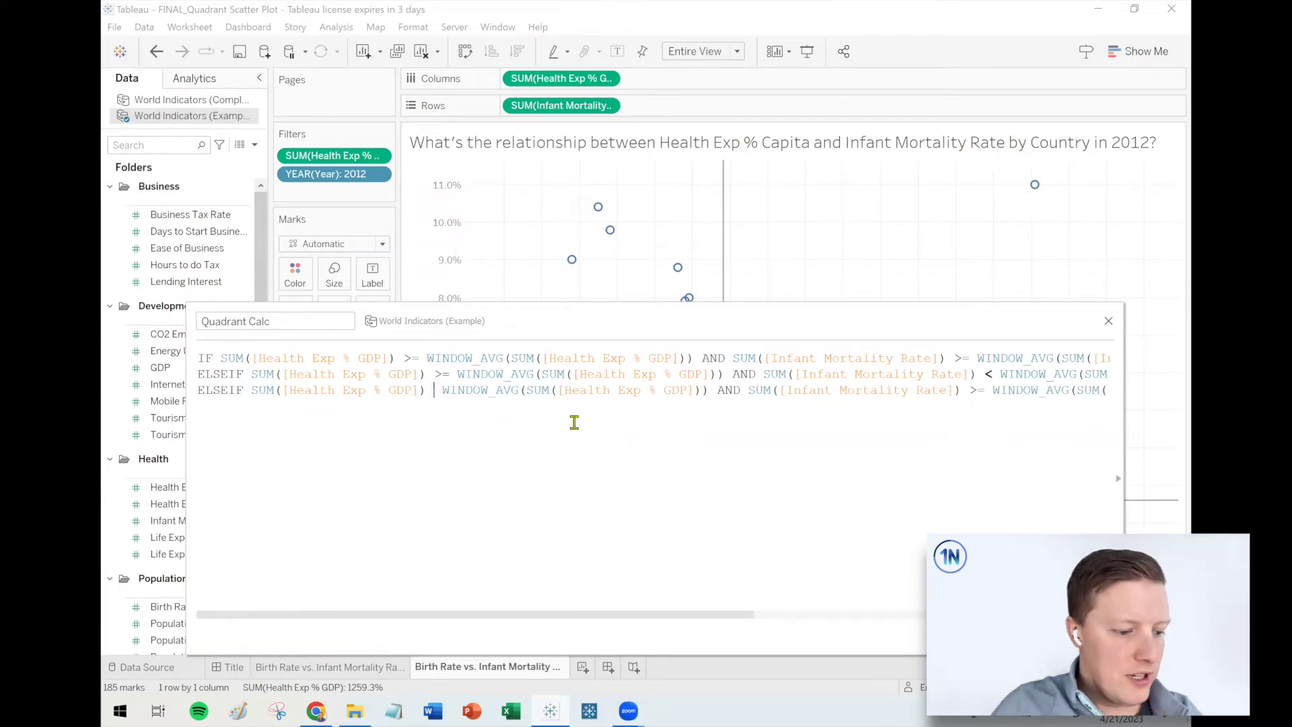
type("<")
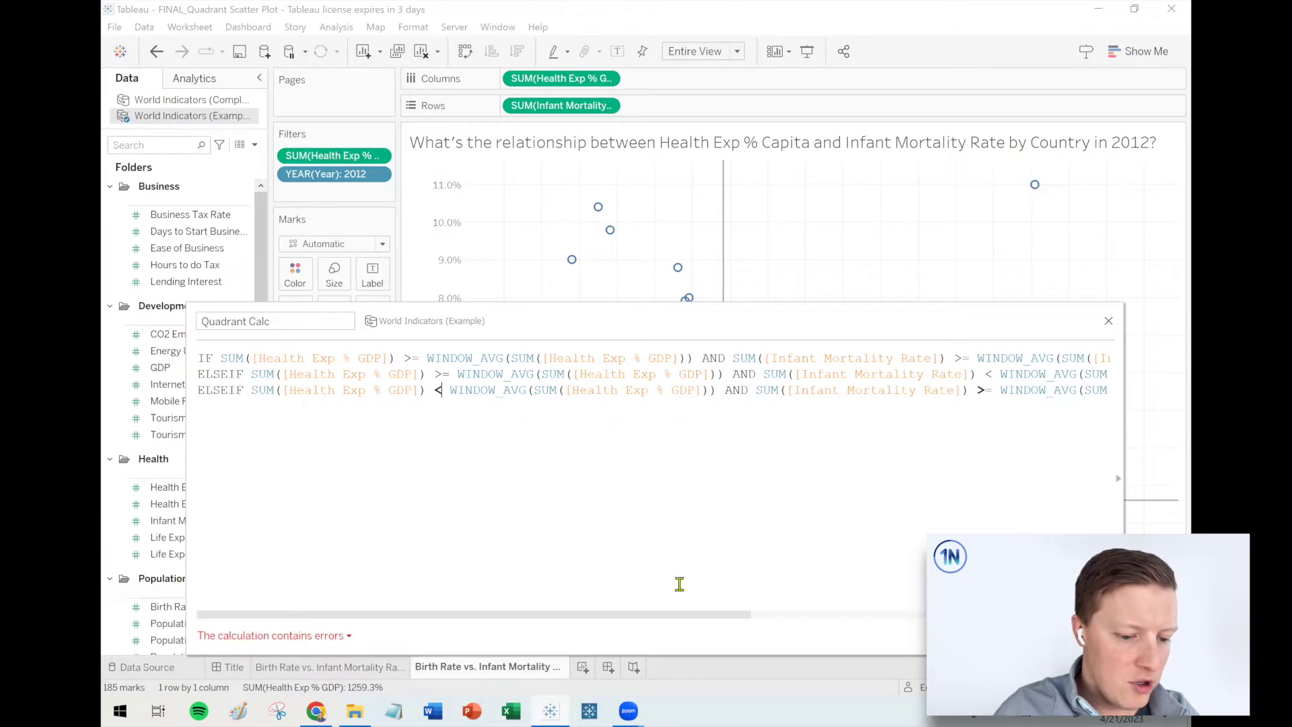
Change the third line's result to "Low Spend/High Infant Mortality Rate"
left_click_drag(663, 618, 882, 617)
left_click(831, 389)
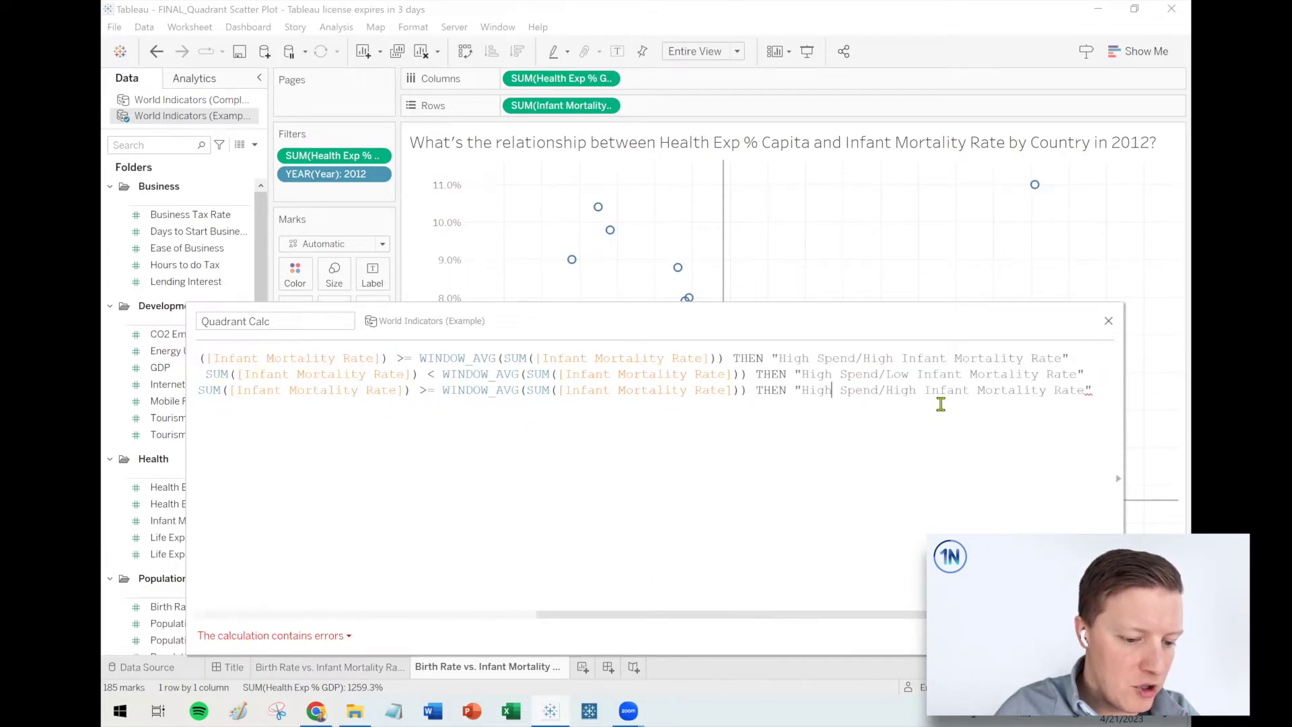
key("BackSpace")
key("BackSpace")
key("BackSpace")
key("BackSpace")
type("Low")
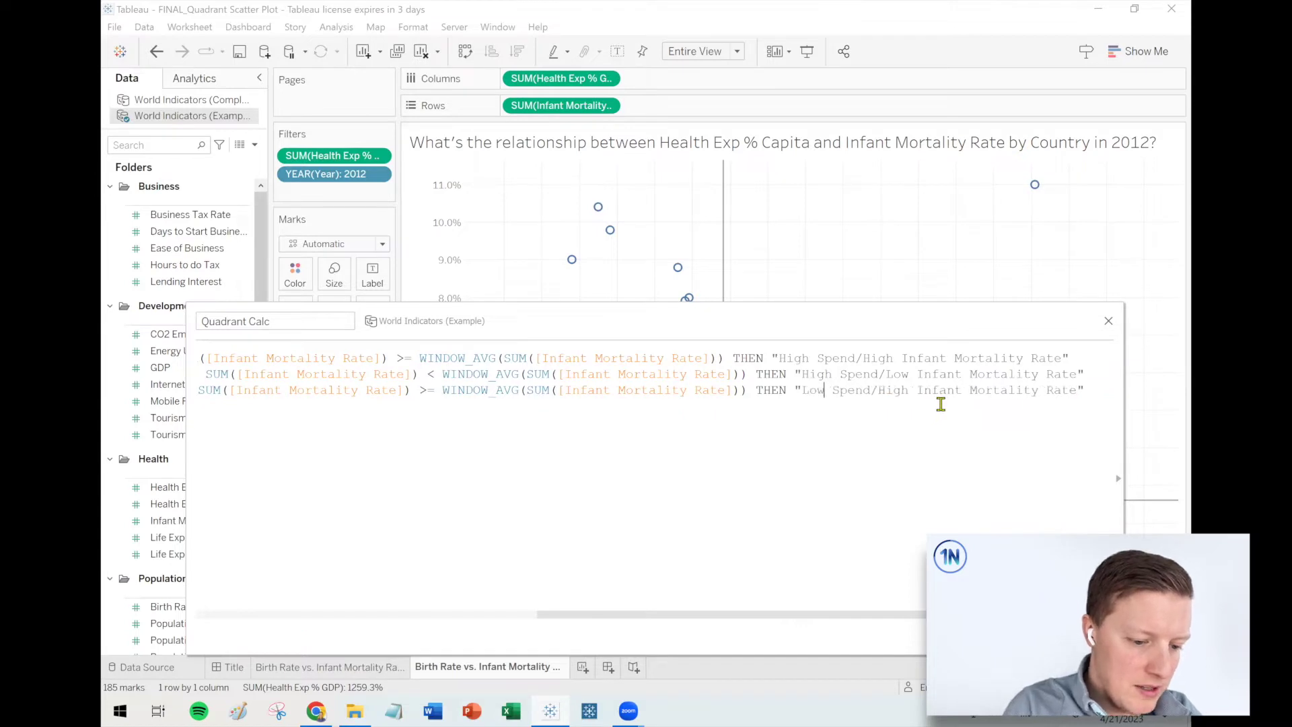
Add a fourth line that repeats the first condition and its result as an ELSEIF branch
left_click(1107, 391)
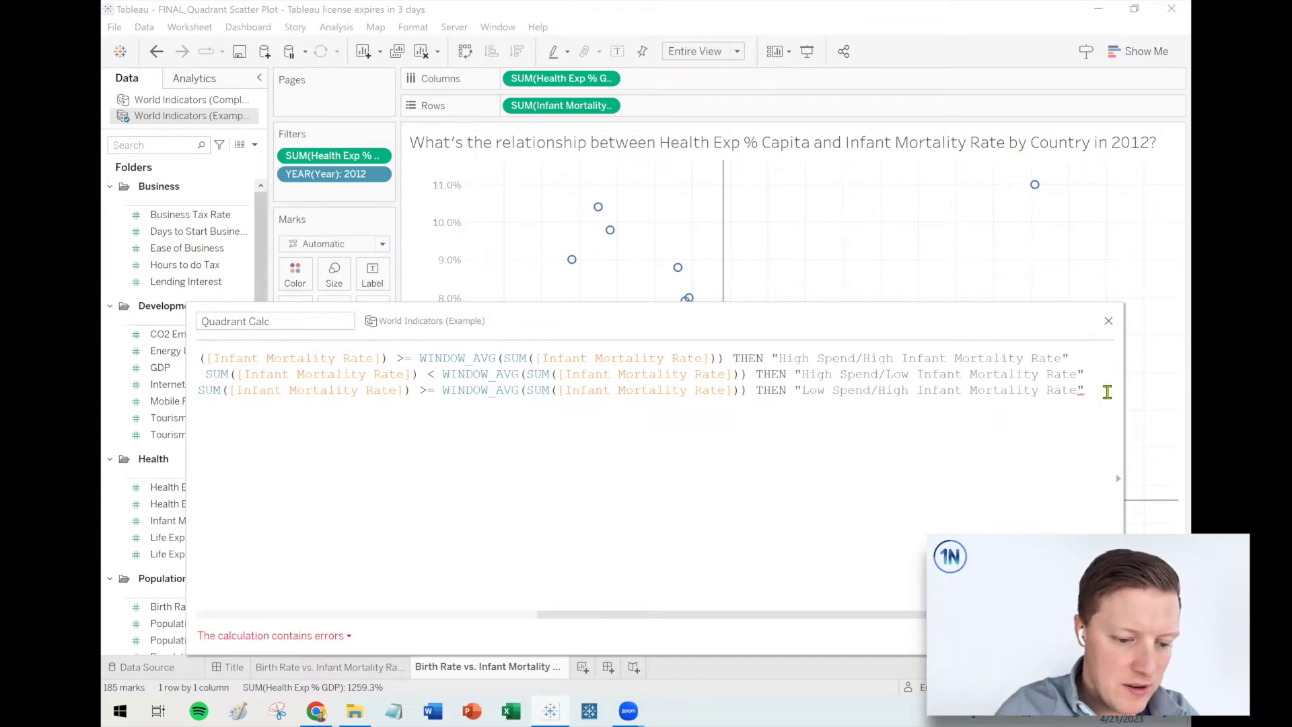
key("Return")
type("ELSEIF SUM([Health Exp % GDP]) >= WINDOW_AVG(SUM([Health Exp % GDP])) AND SUM([Infant Mortality Rate]) >= WINDOW_AVG(SUM([Infant Mortality Rate])) THEN \"High Spend/High Infant Mortality Rate\"")
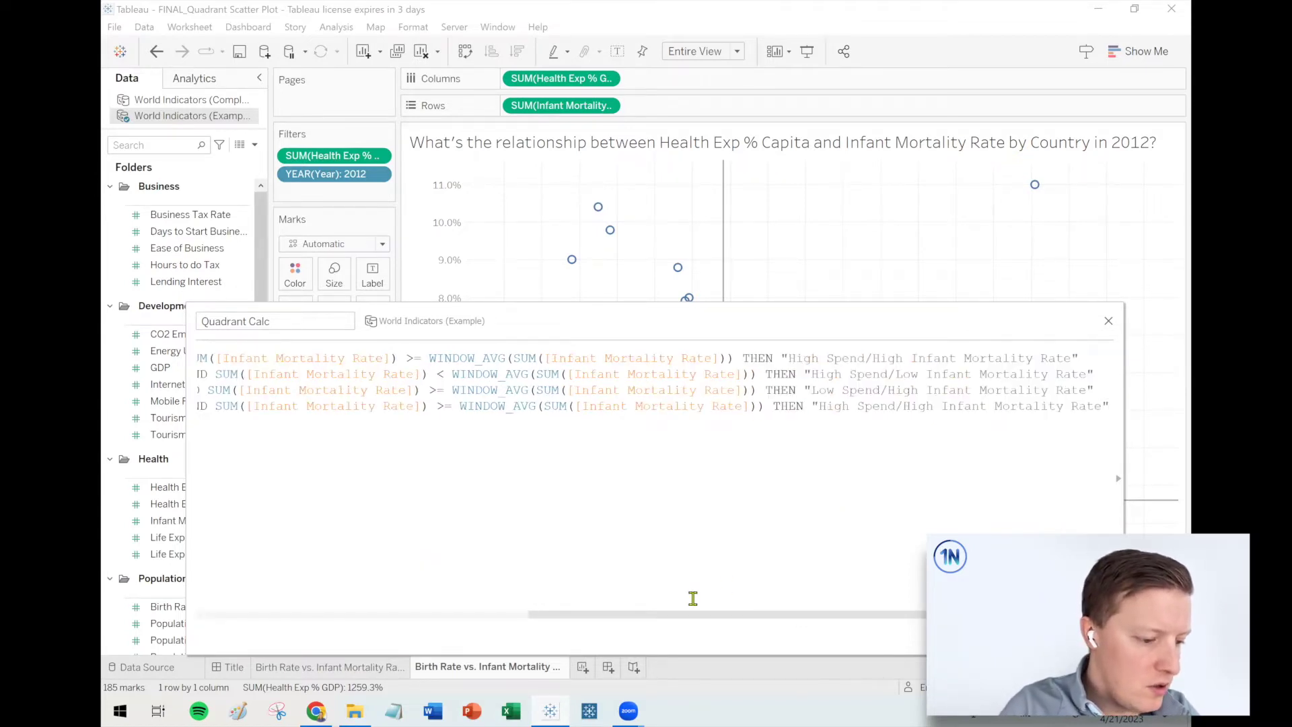
Change both the Health Exp % GDP and Infant Mortality Rate comparisons in the fourth line to <
left_click_drag(678, 616, 316, 616)
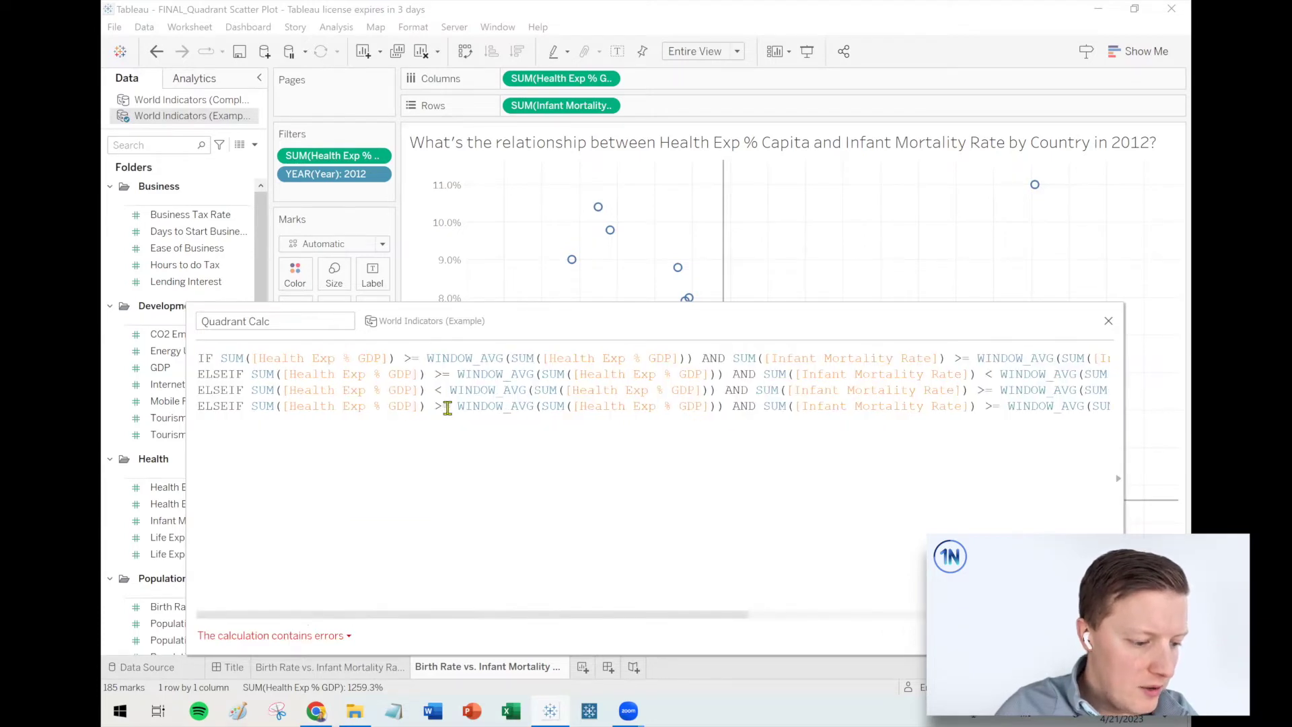
key("BackSpace")
key("BackSpace")
type("<")
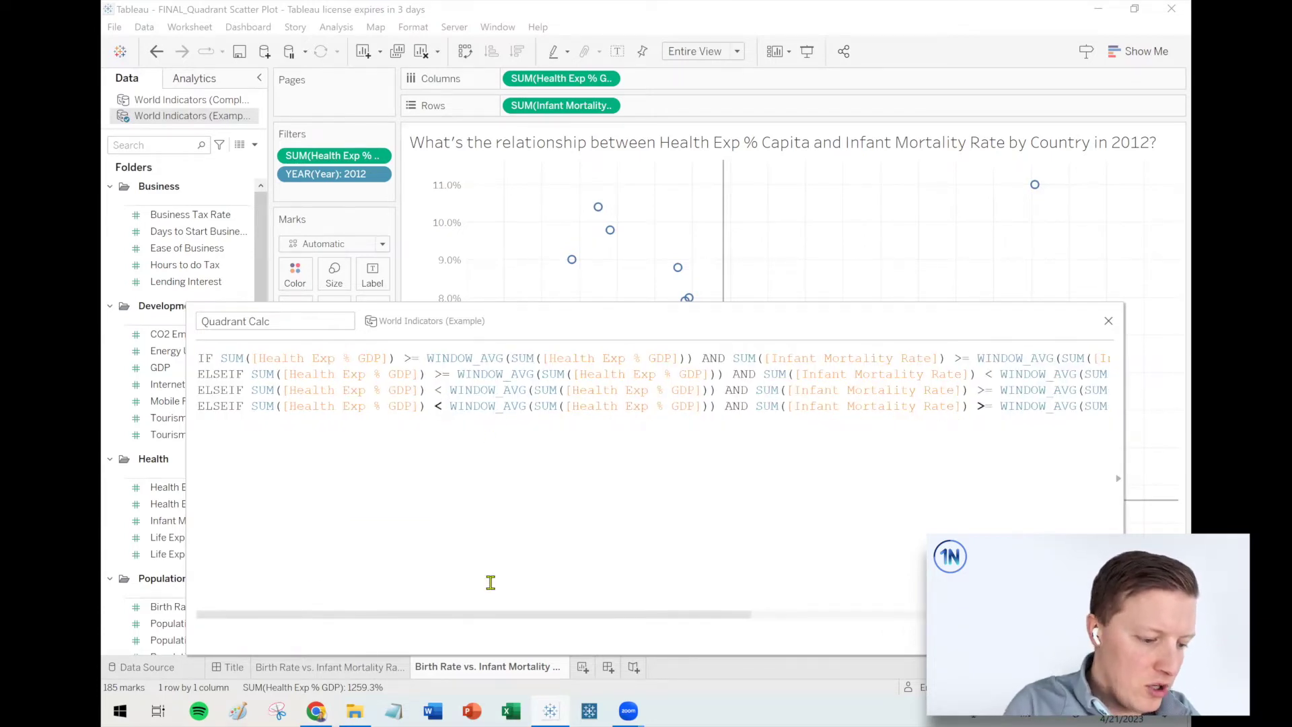
left_click_drag(484, 614, 607, 617)
left_click(789, 406)
key("BackSpace")
key("BackSpace")
type("<")
Change the fourth line's result to "Low Spend/Low Infant Mortality Rate"
left_click_drag(759, 620, 985, 619)
double_click(809, 402)
type("Low")
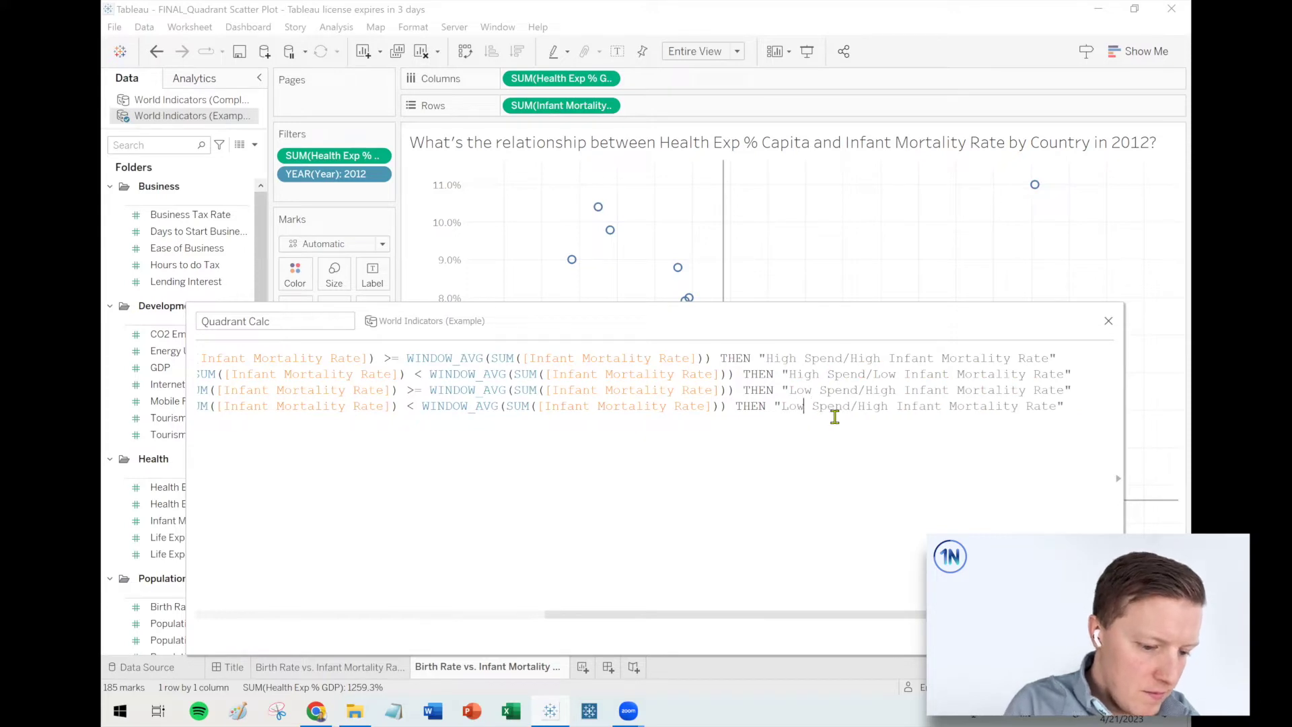
left_click(887, 407)
key("BackSpace")
key("BackSpace")
key("BackSpace")
key("BackSpace")
type("Low")
Close the Quadrant Calc formula with END on a new line
left_click(1090, 411)
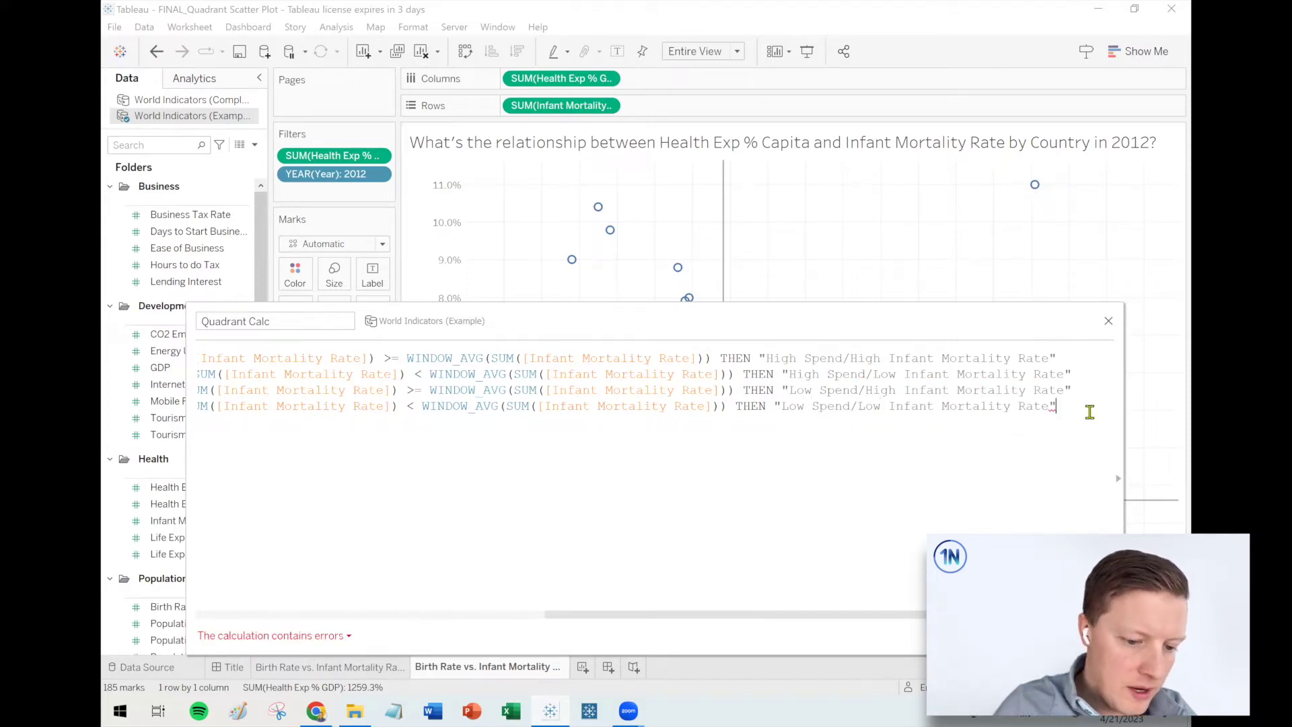
key("Return")
type("END")
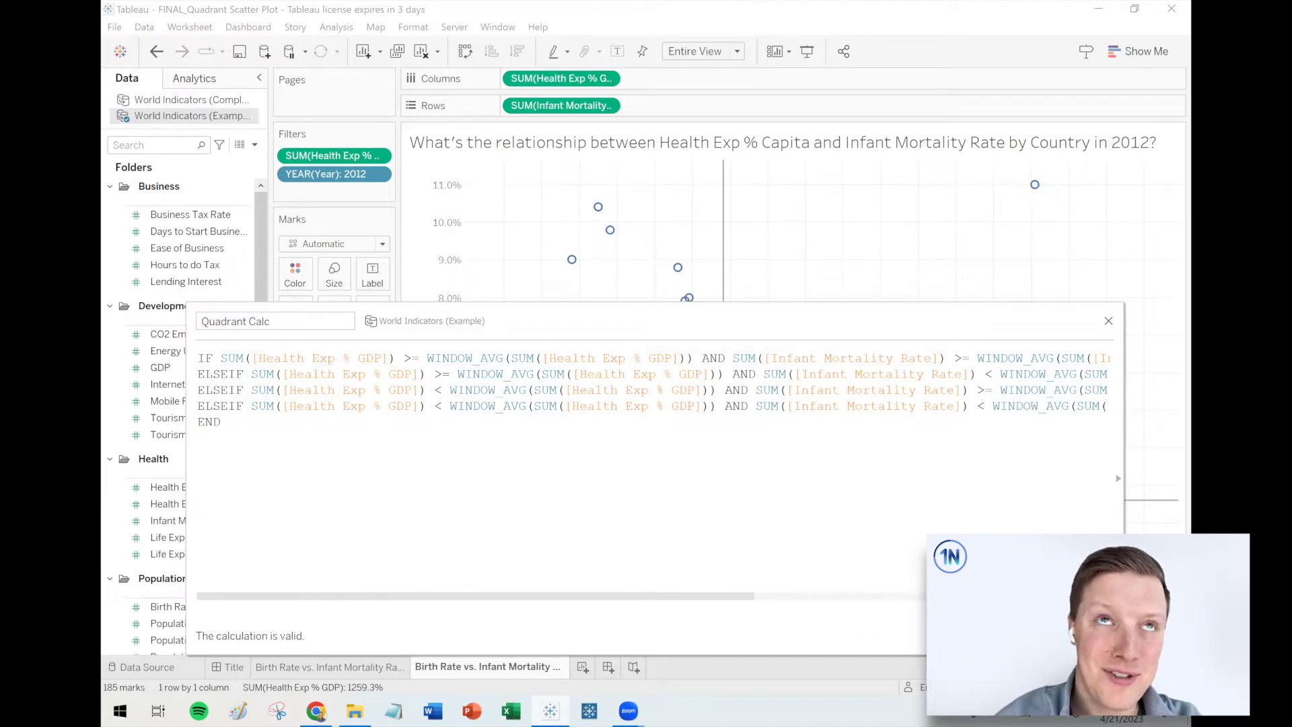
Save the Quadrant Calc field and use it to color the scatter plot marks
key("Return")
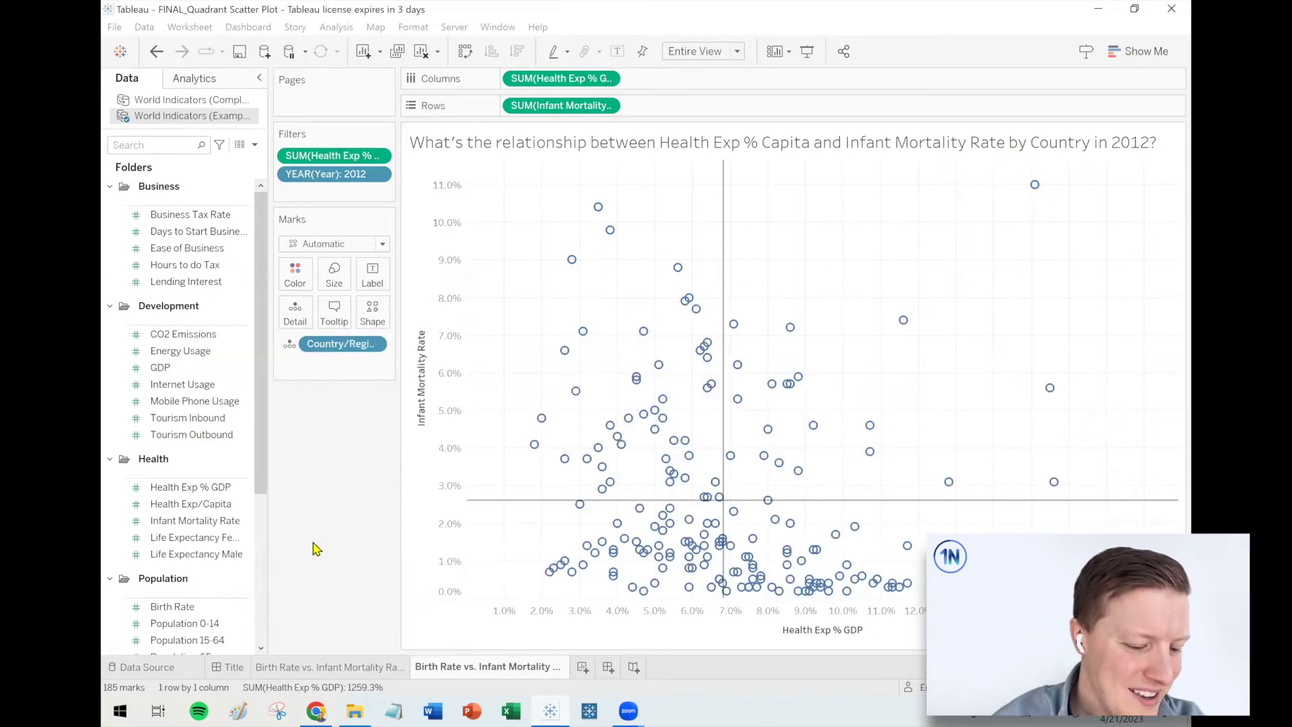
left_click_drag(336, 405, 299, 281)
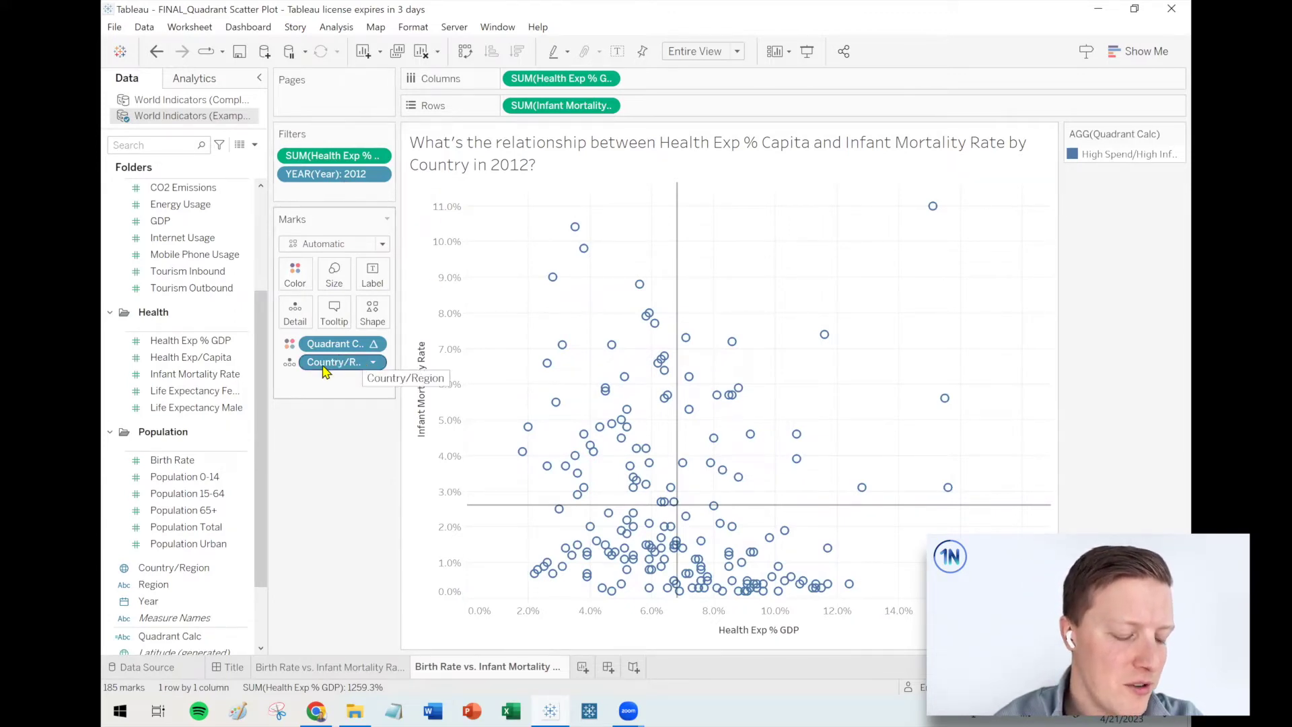
Find the Region field, add it to the marks as detail, and widen the Marks card slightly
left_click(175, 149)
type("reg")
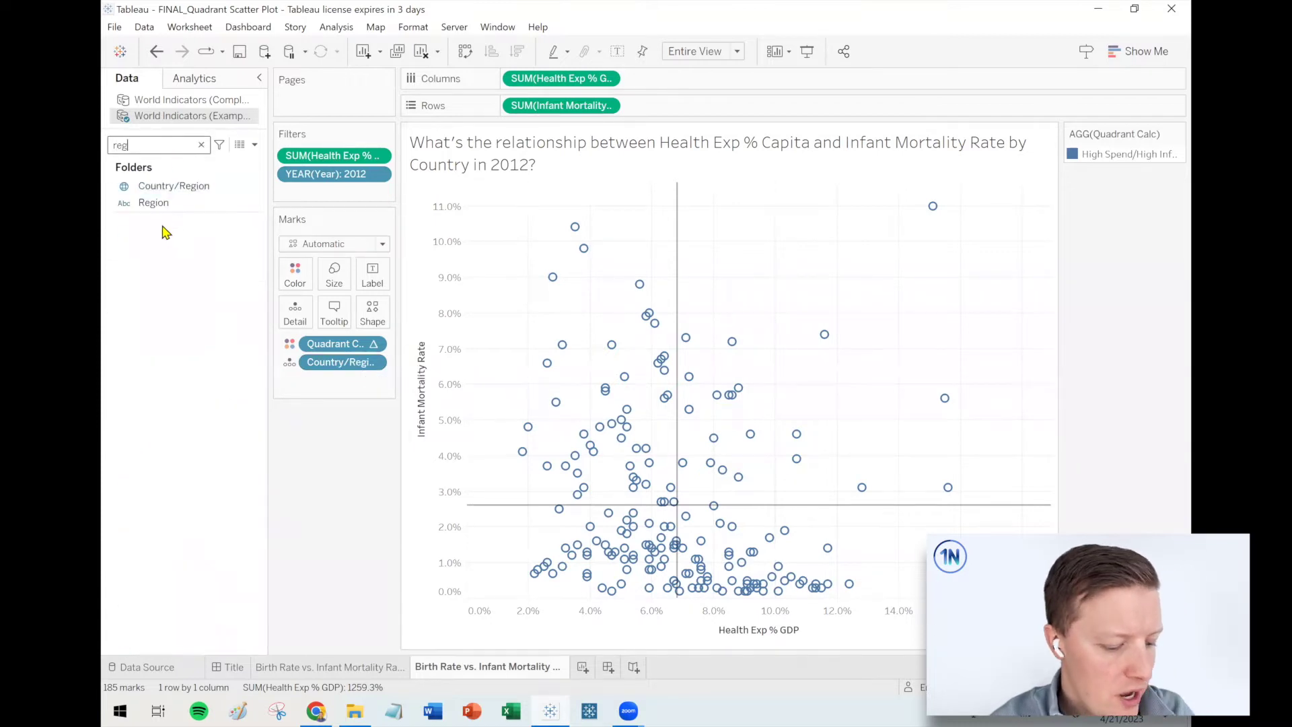
left_click_drag(153, 202, 295, 313)
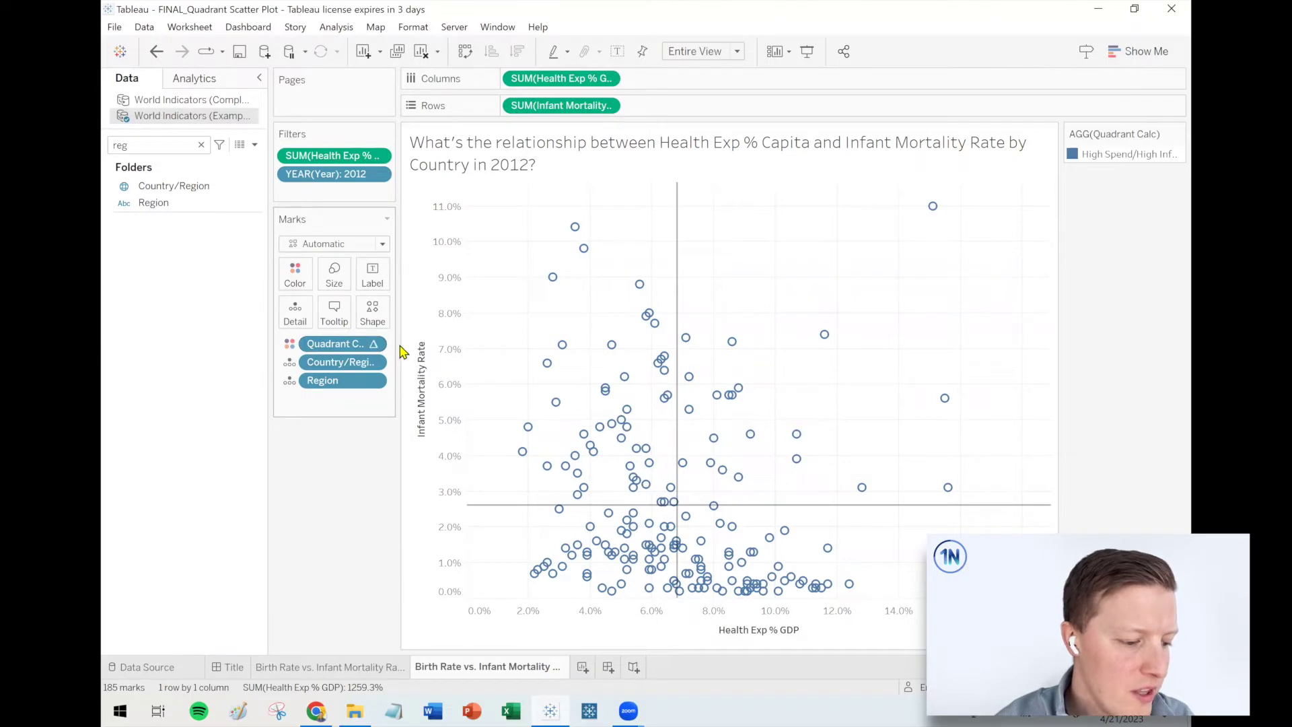
left_click_drag(399, 350, 437, 351)
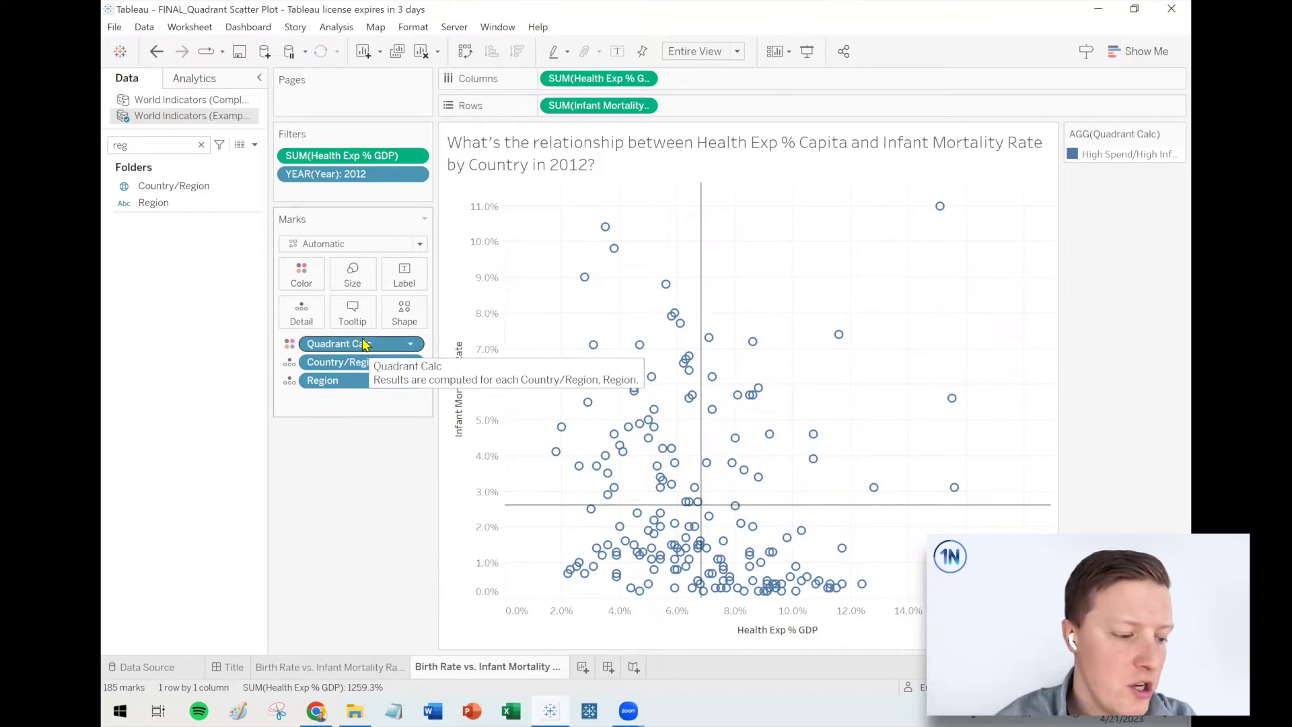
left_click(411, 346)
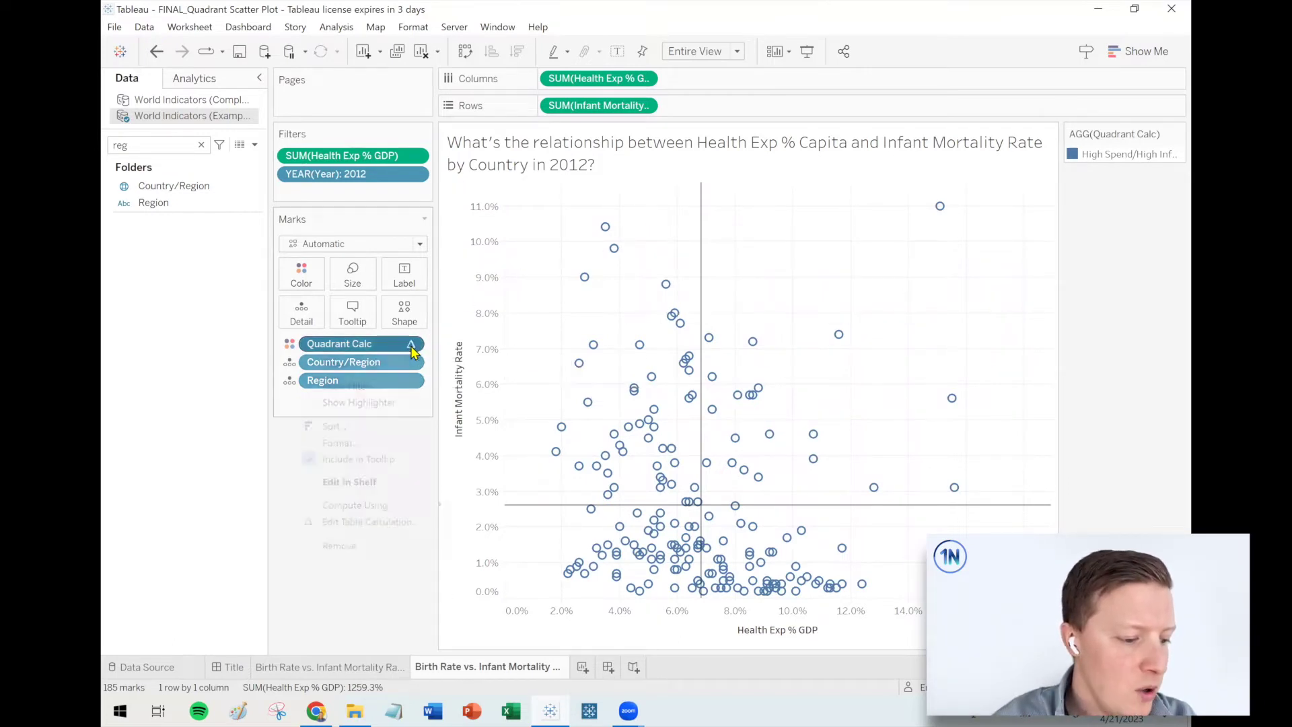
left_click(331, 630)
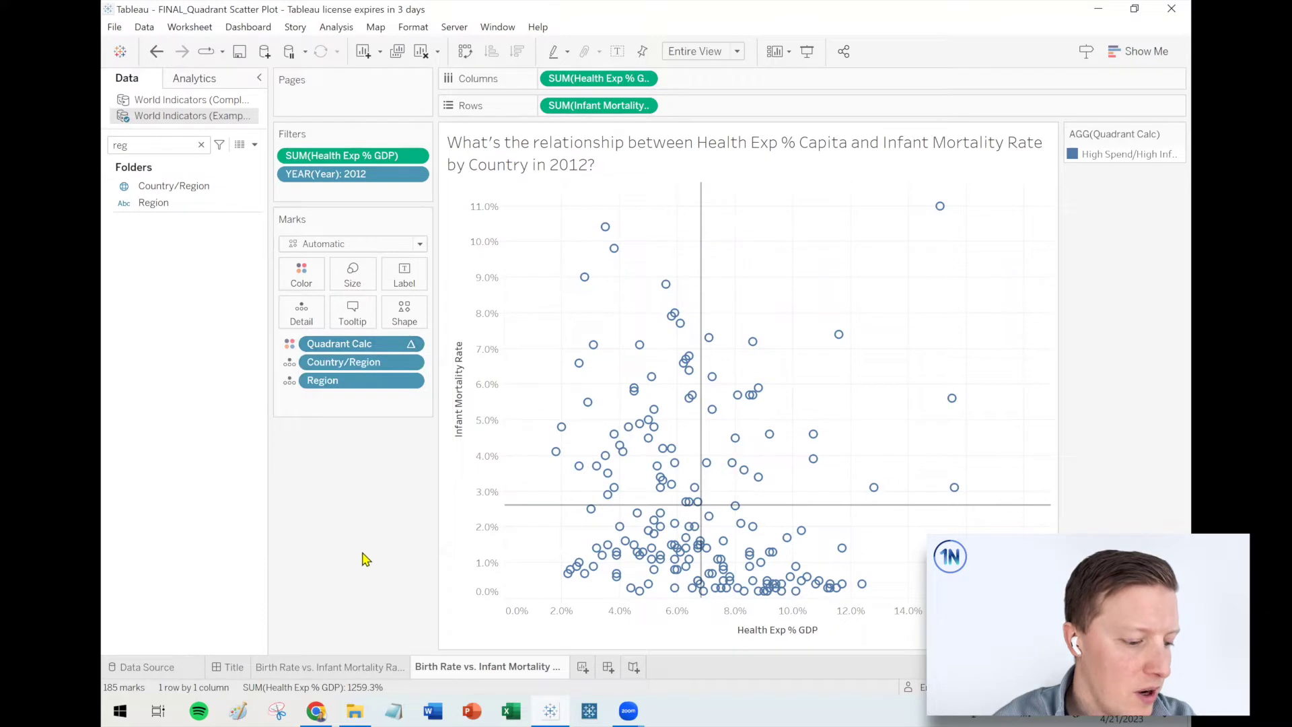
mouse_move(319, 328)
left_mouse_down()
mouse_move(300, 336)
mouse_move(340, 319)
mouse_move(288, 321)
left_mouse_up()
left_click_drag(419, 331, 428, 356)
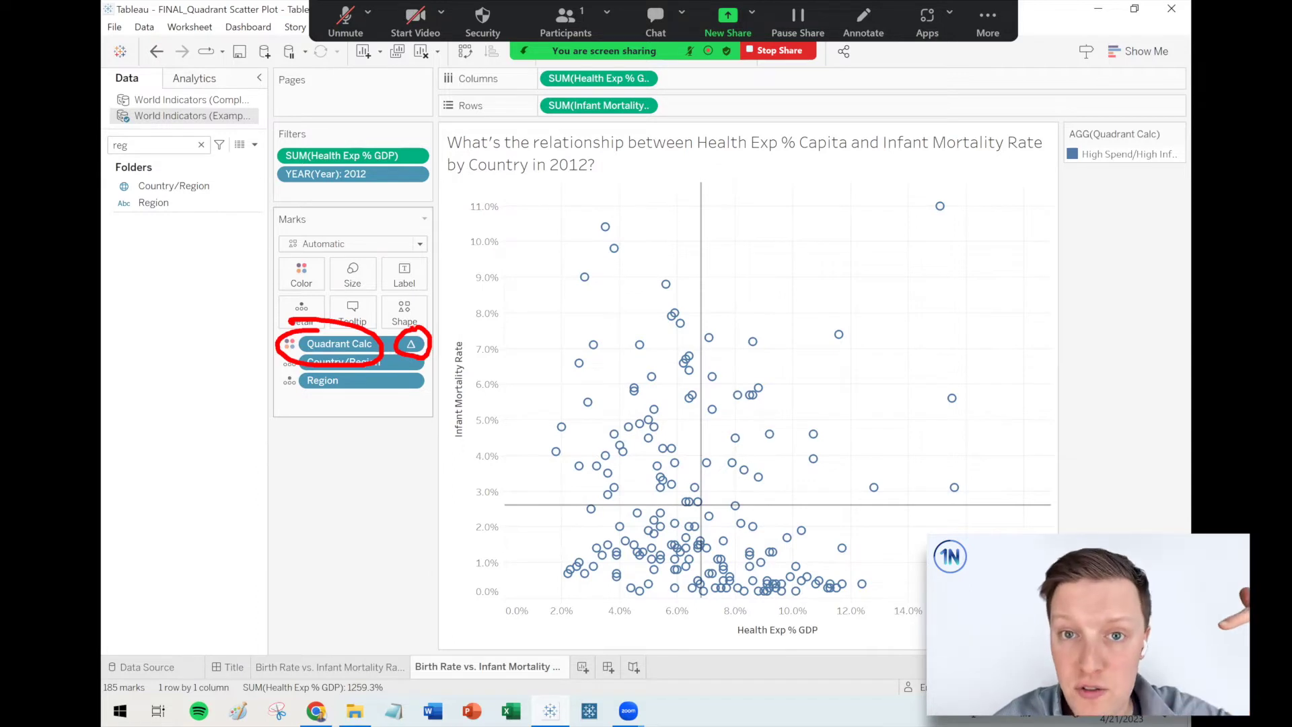
key("alt+s")
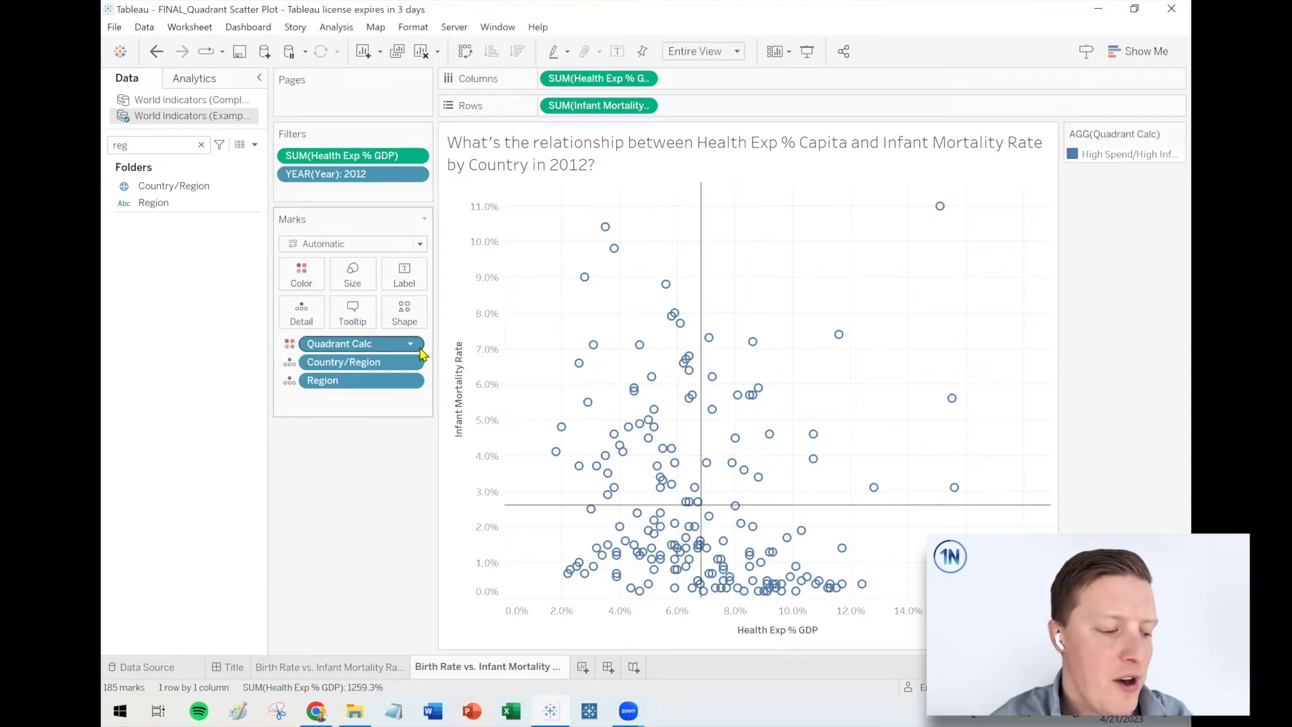
Set the Quadrant Calc table calculation to compute using specific dimensions, with both Country/Region and Region included
left_click(409, 345)
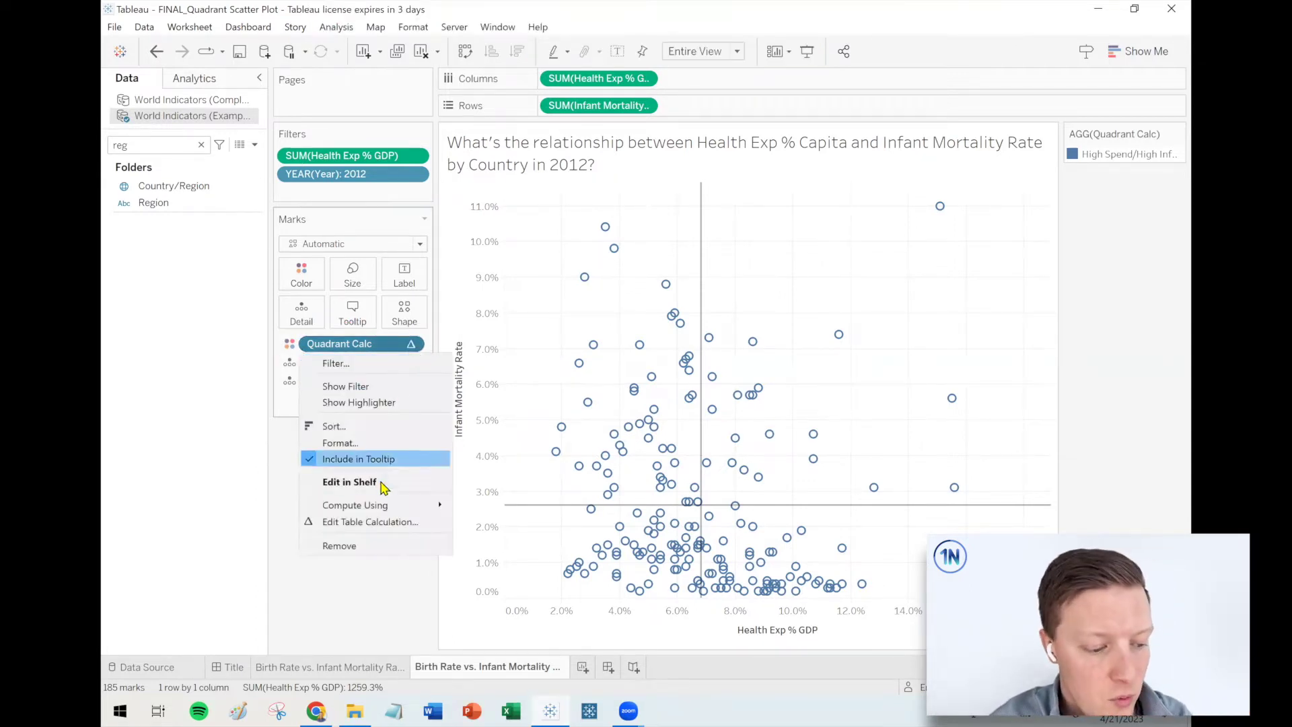
left_click(379, 523)
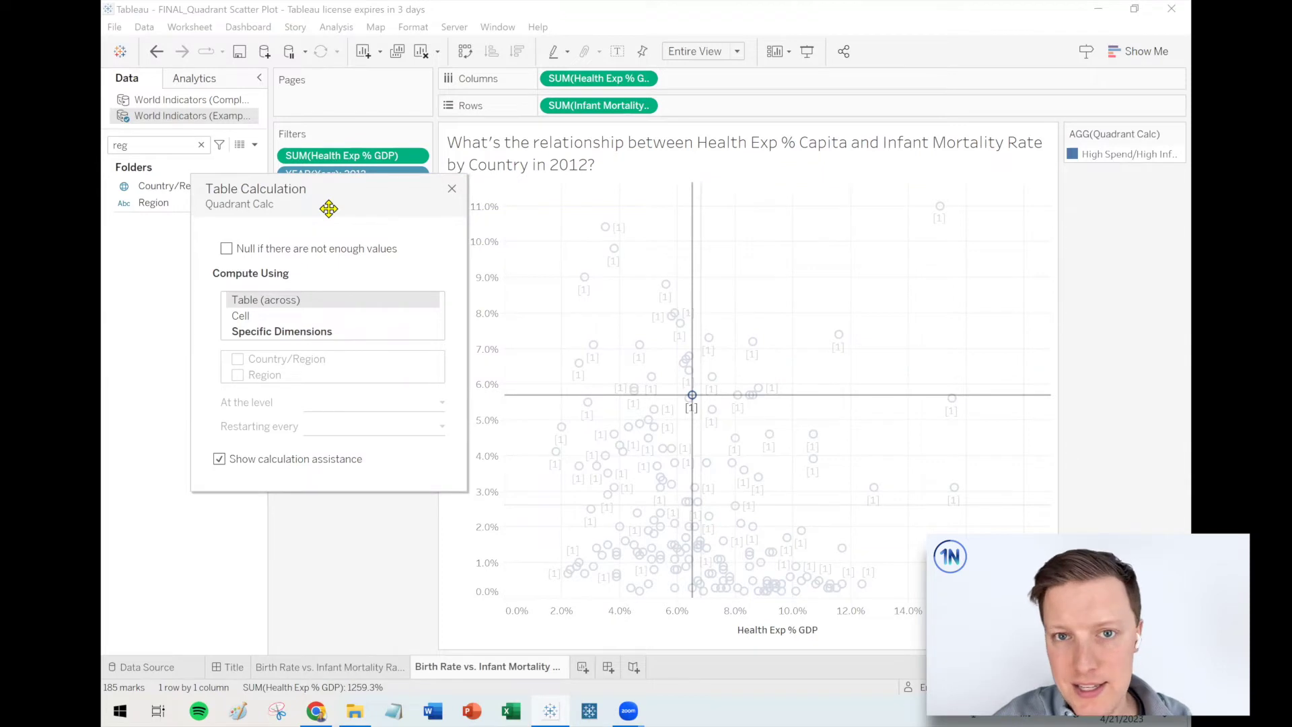
left_click(297, 337)
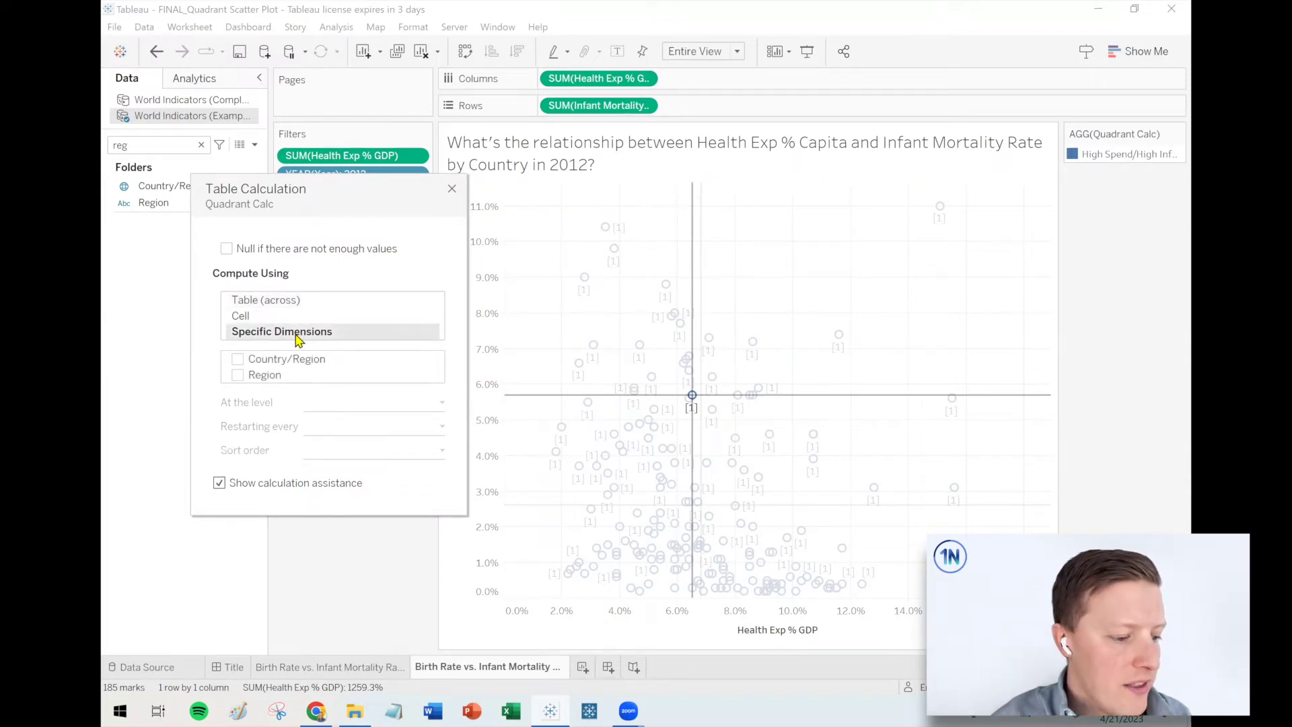
left_click(238, 360)
left_click(238, 375)
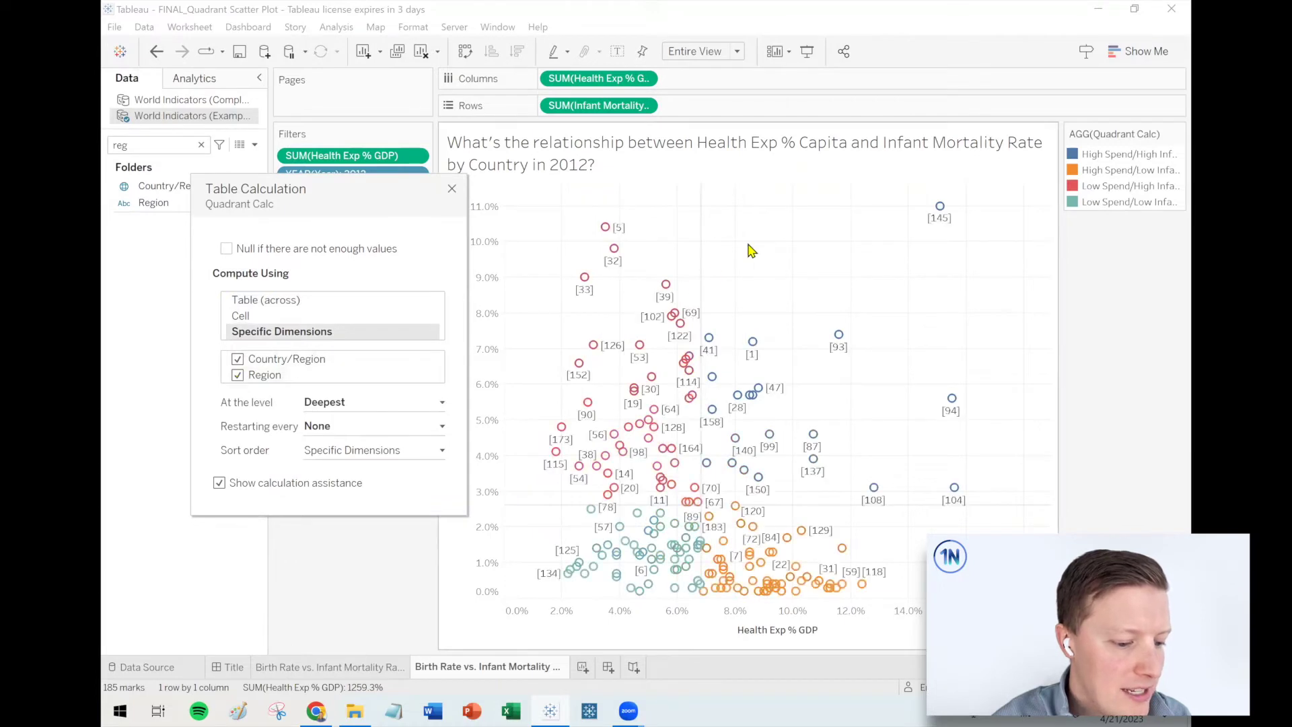
mouse_move(761, 429)
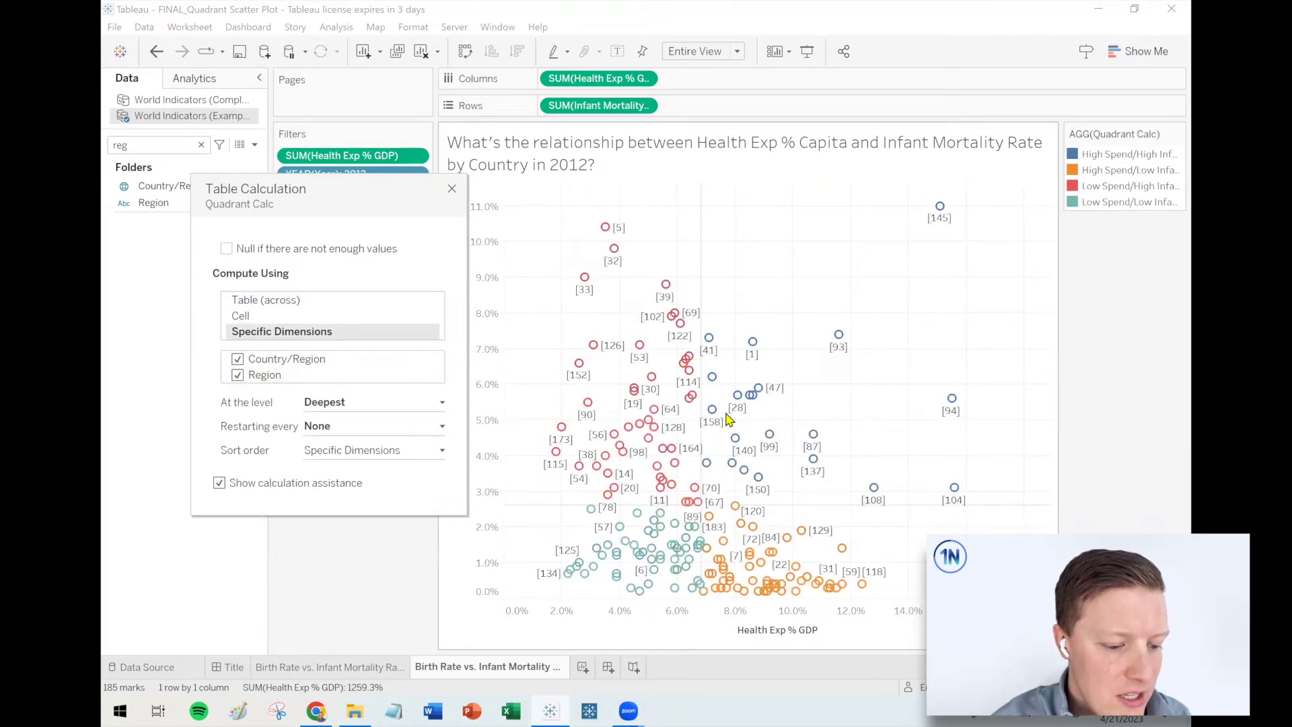
Try excluding dimensions such as Region from the table calculation, include them again, and close its settings
left_click(237, 359)
left_click(237, 359)
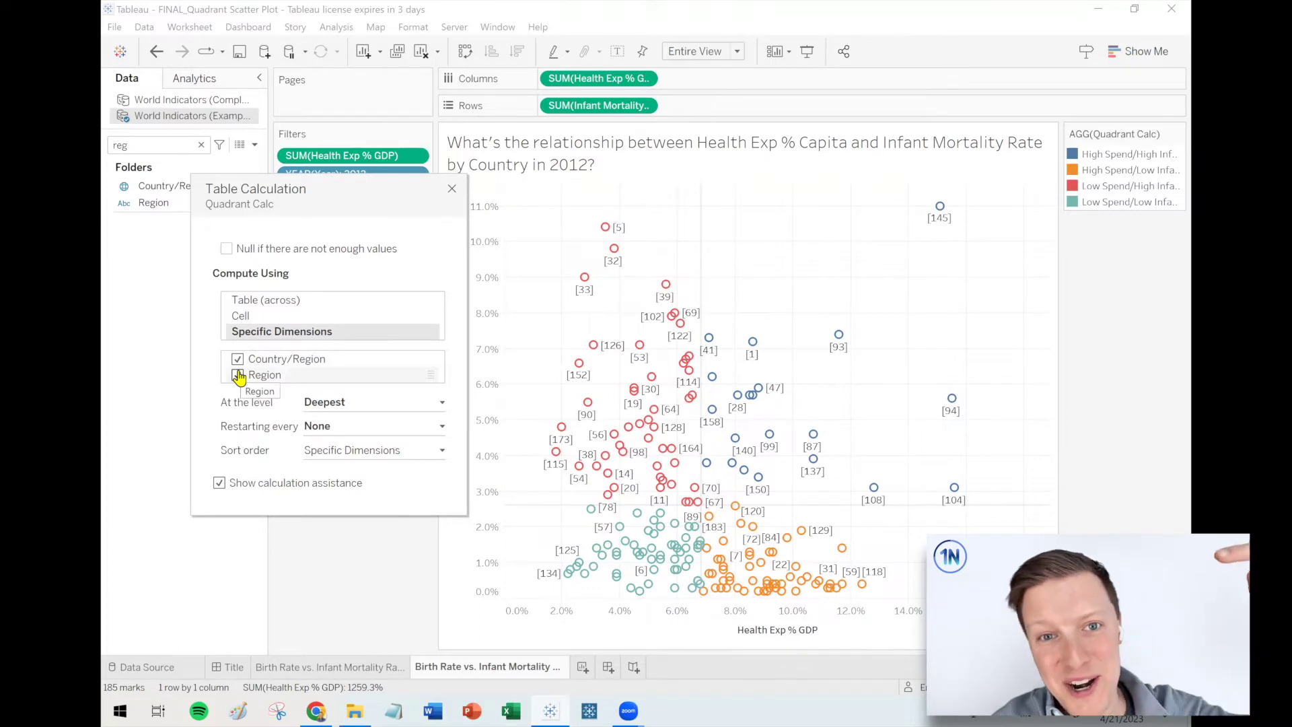
left_click(237, 375)
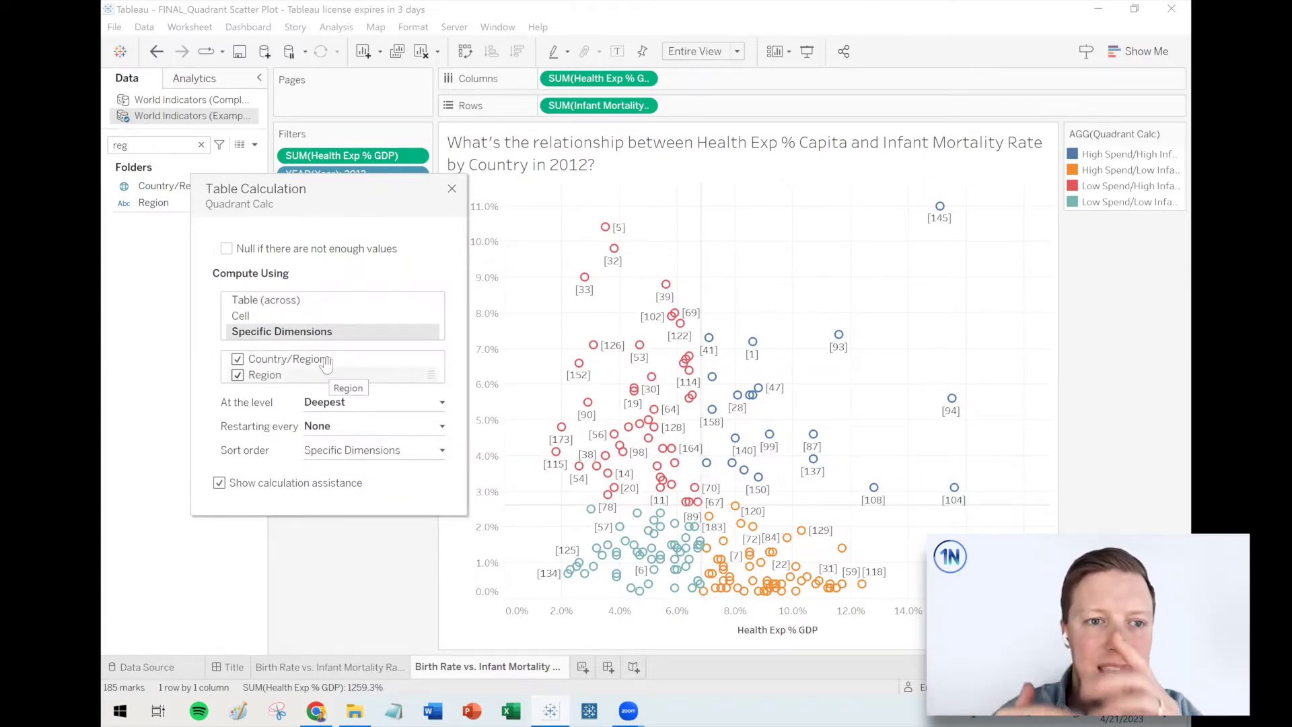
left_click(237, 377)
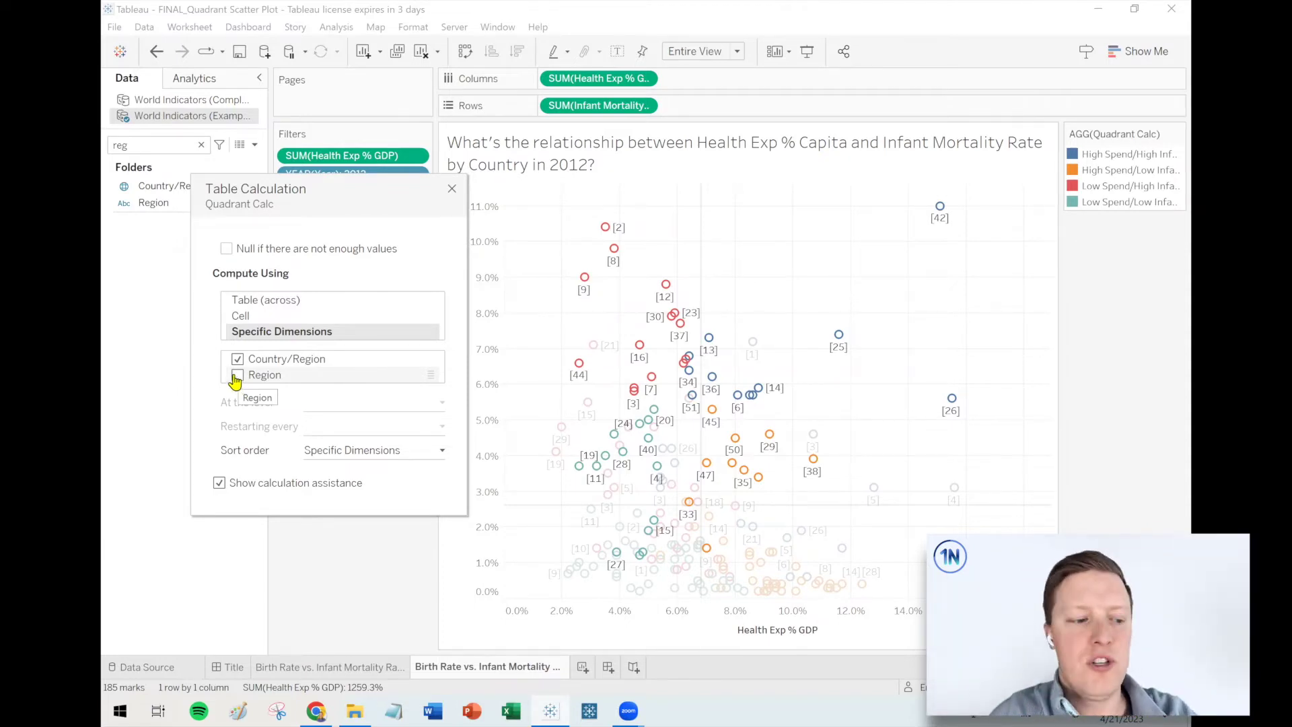
left_click(237, 377)
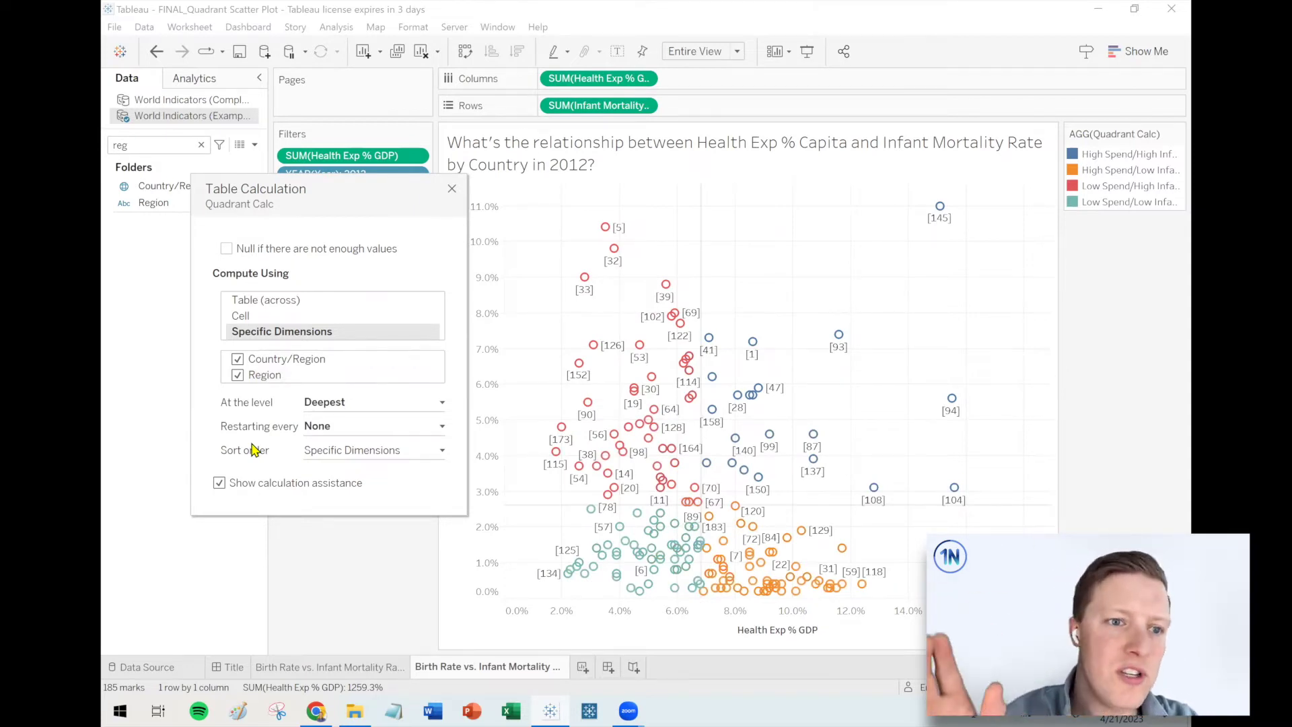
left_click(452, 188)
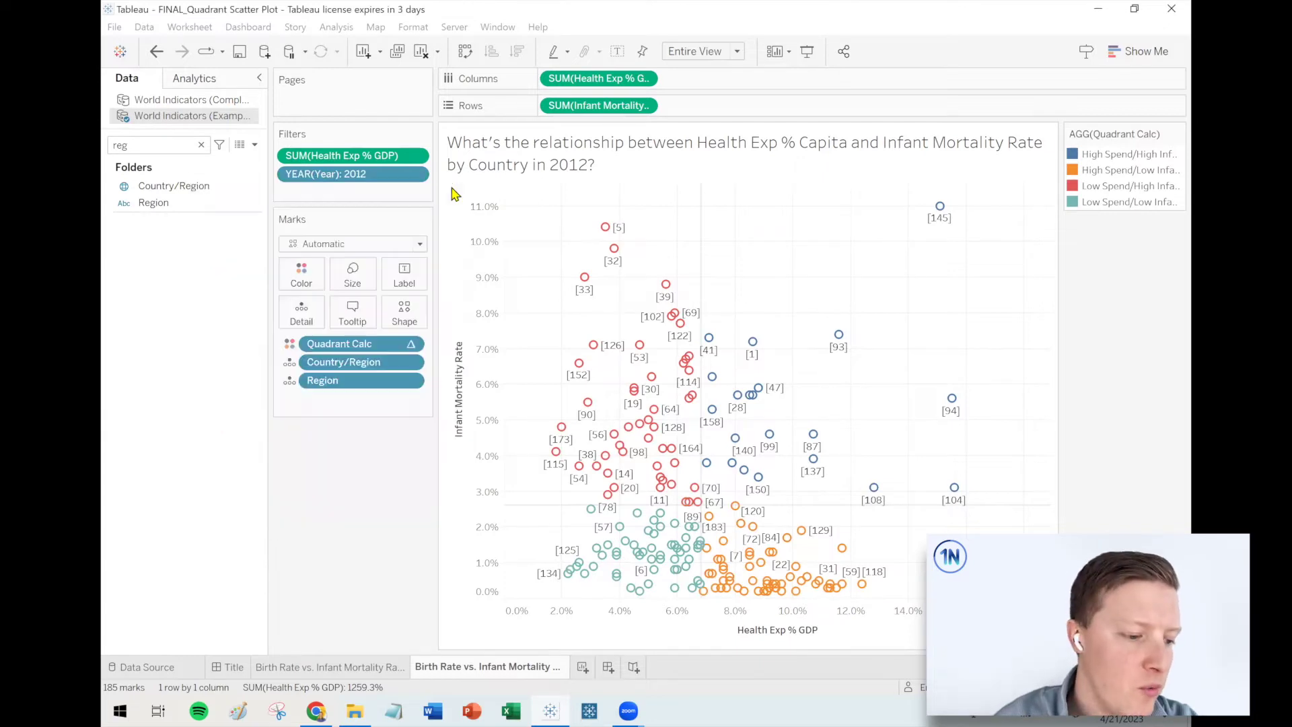
From the Lightning Sunrise palette, give High Spend/High Infant Mortality Rate dark orange and Low Spend/High Infant Mortality Rate light orange
left_click(301, 283)
left_click(328, 327)
left_click(709, 221)
scroll(740, 401, "down", 8)
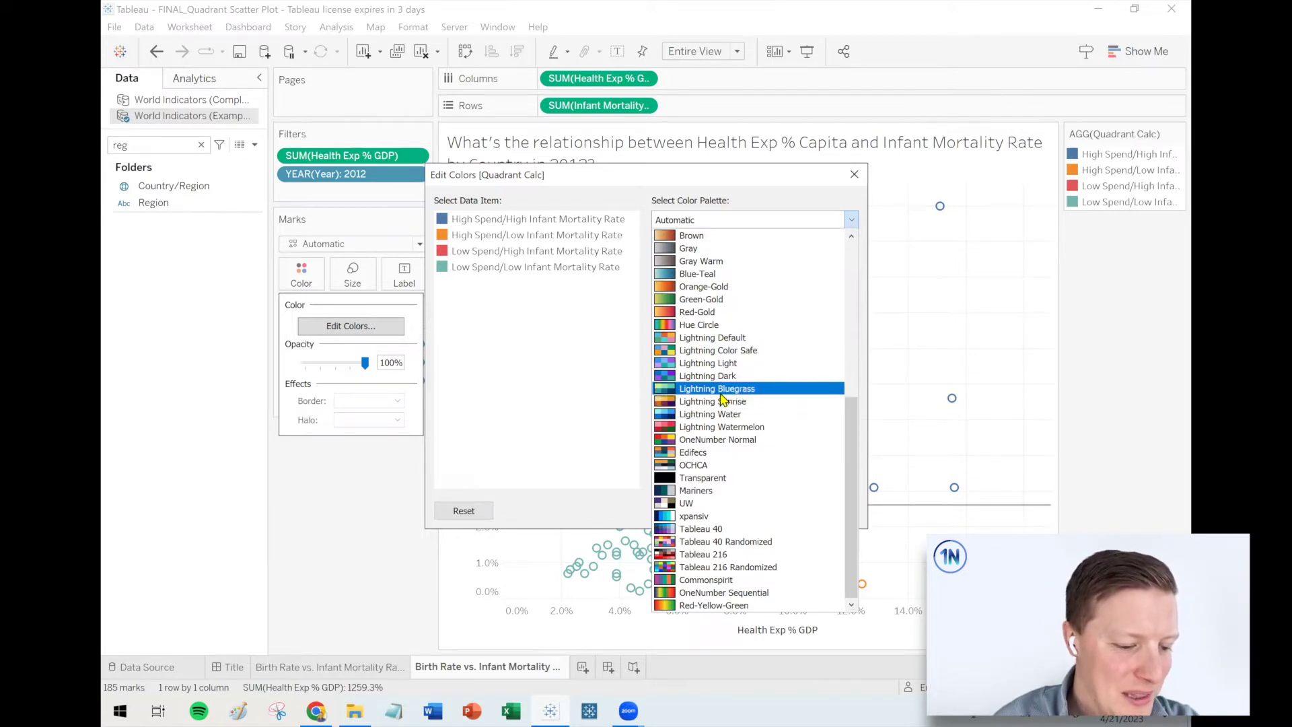
left_click(719, 391)
key("alt+Down")
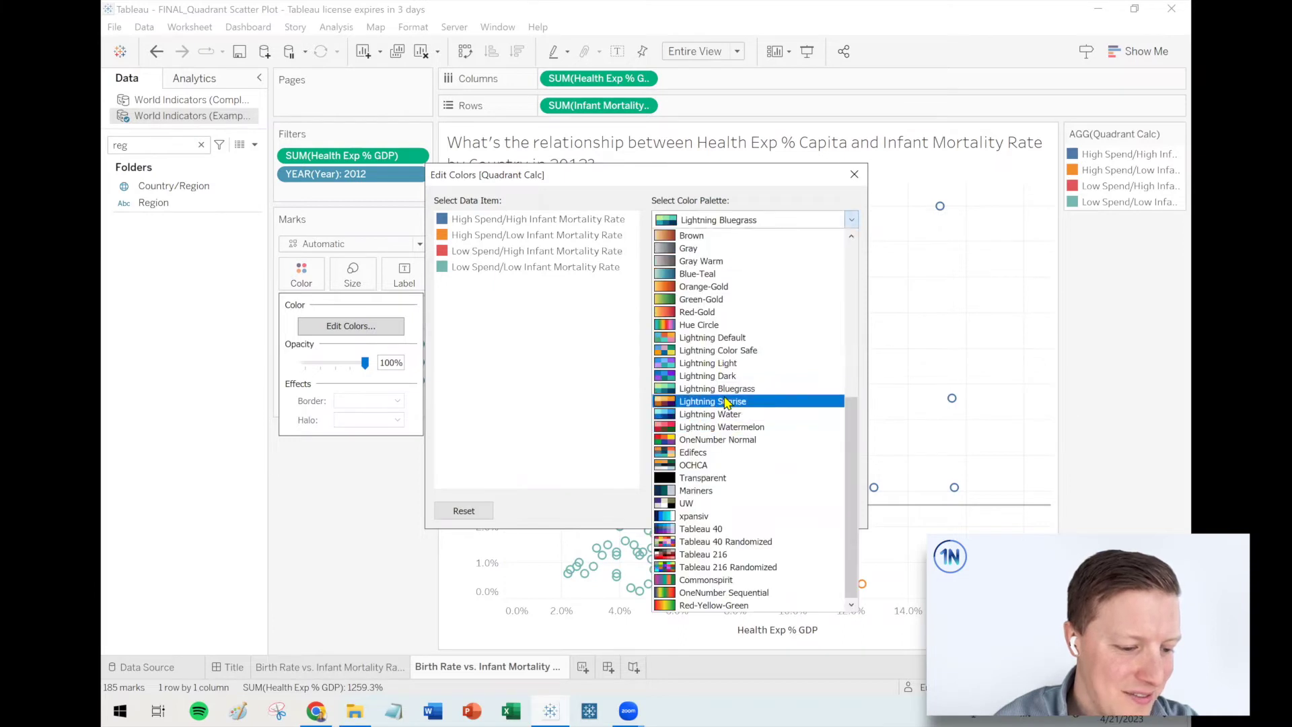
left_click(720, 401)
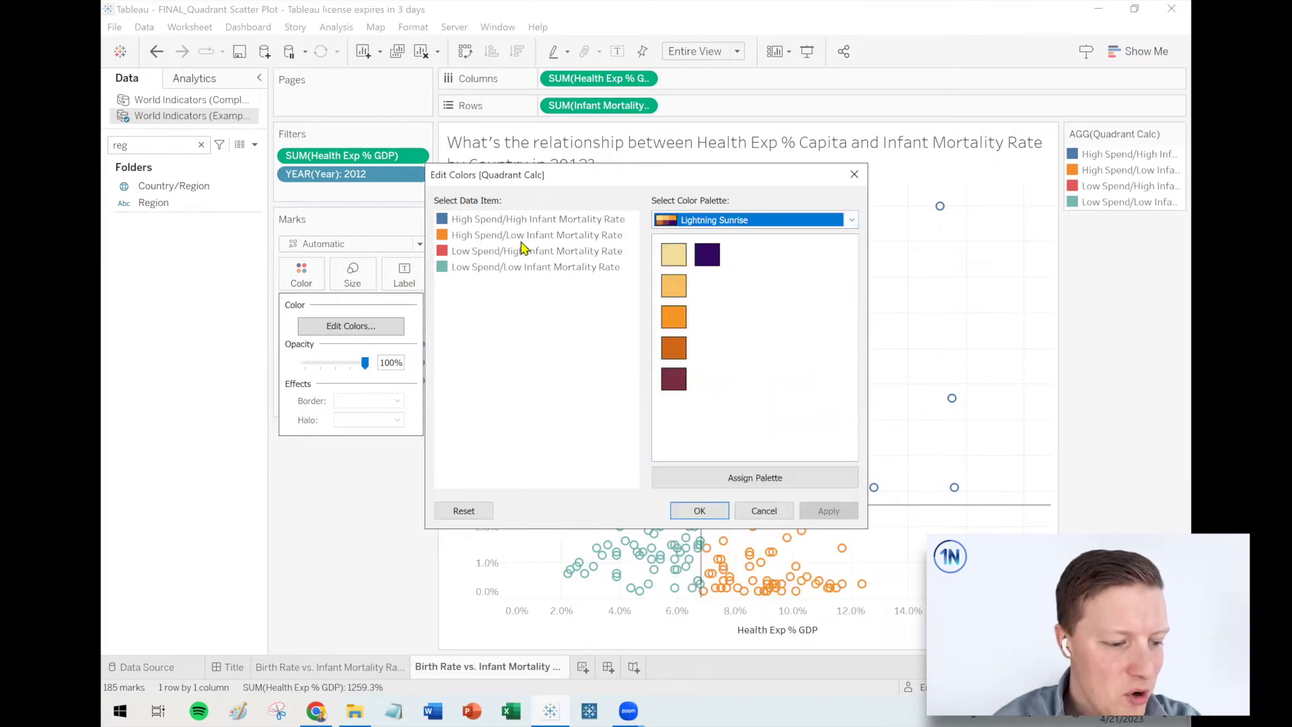
left_click(559, 224)
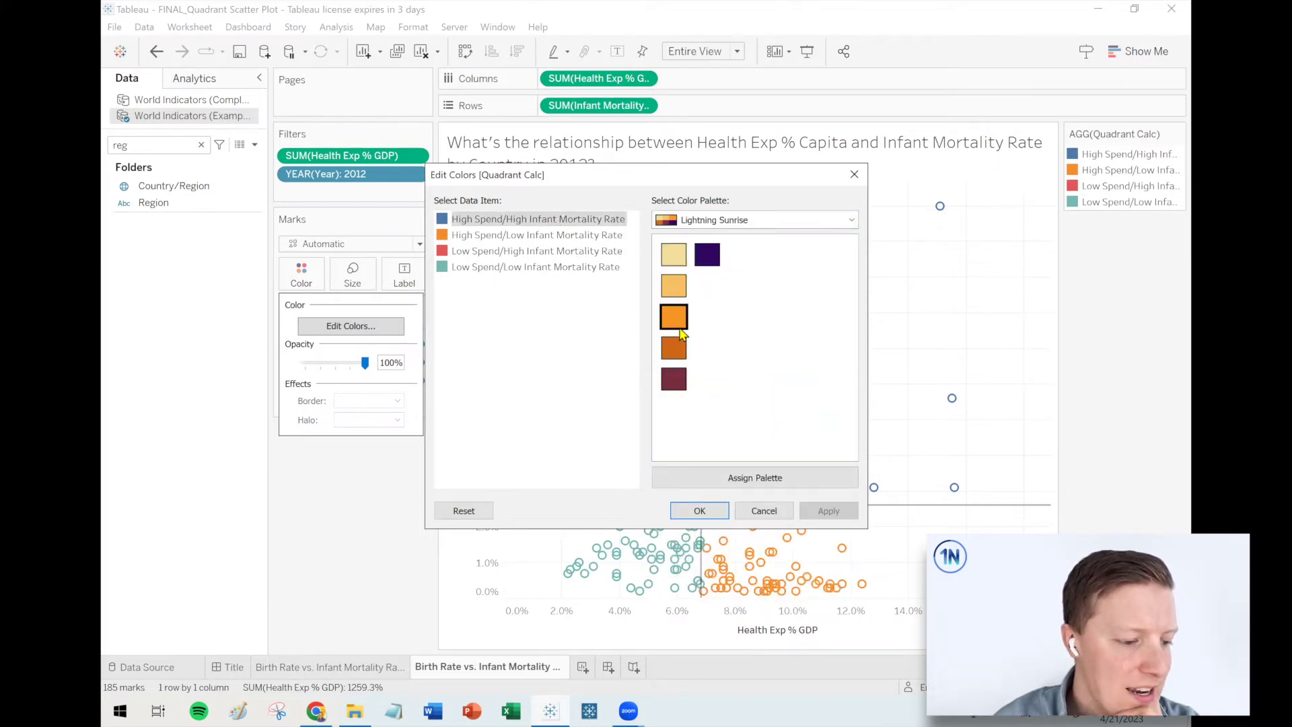
left_click(673, 348)
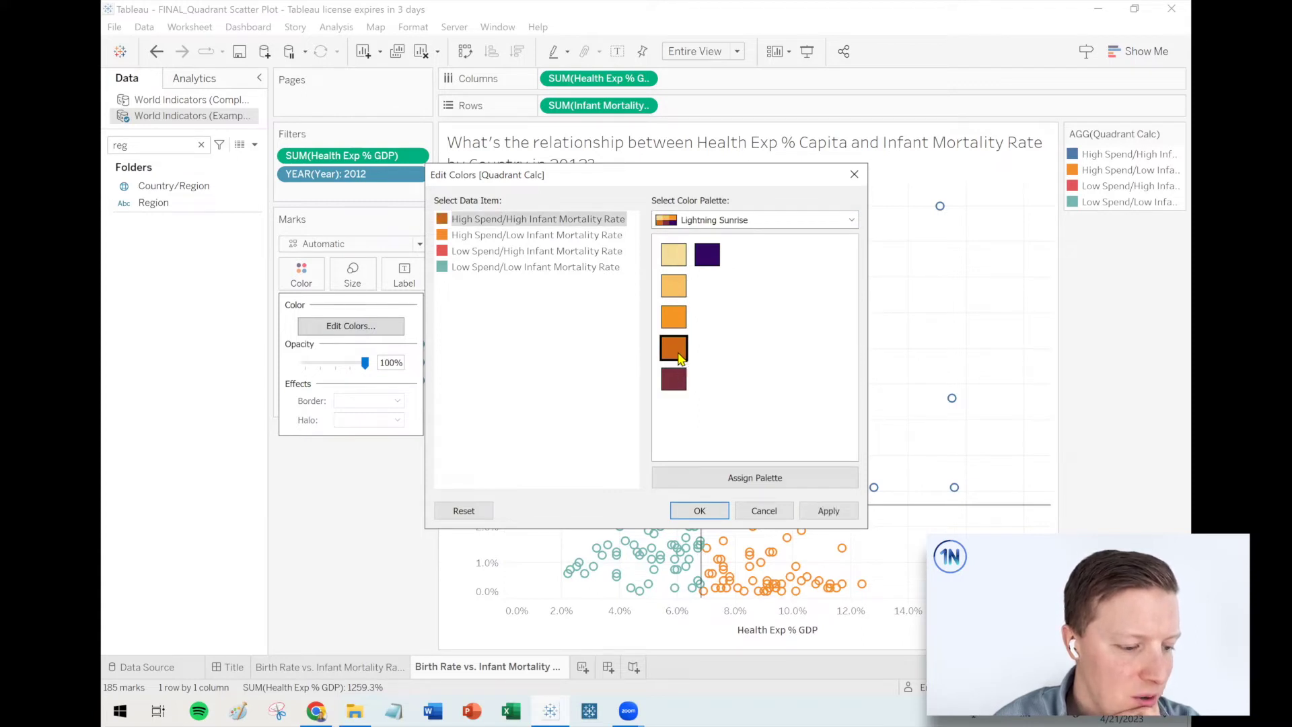
left_click(464, 255)
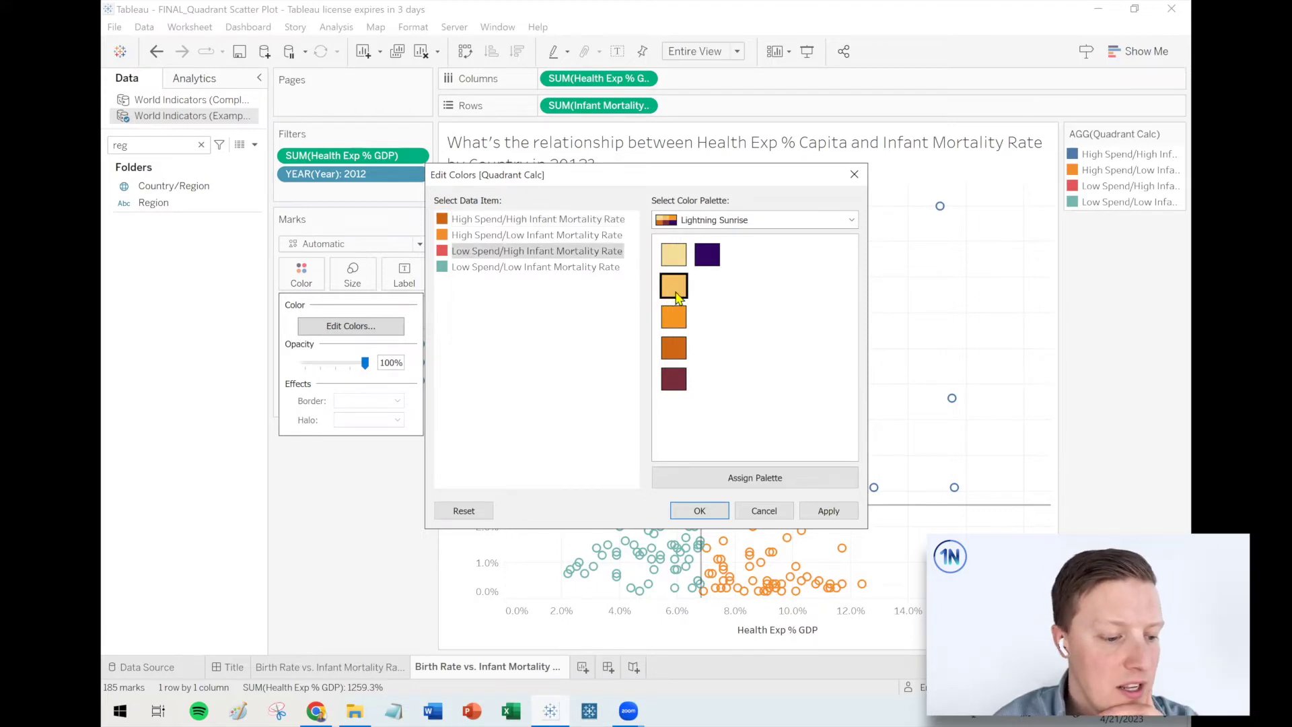
From the Lightning Water palette, give Low Spend/Low Infant Mortality Rate darkest navy and High Spend/Low Infant Mortality Rate light blue, and apply the colors
left_click(755, 225)
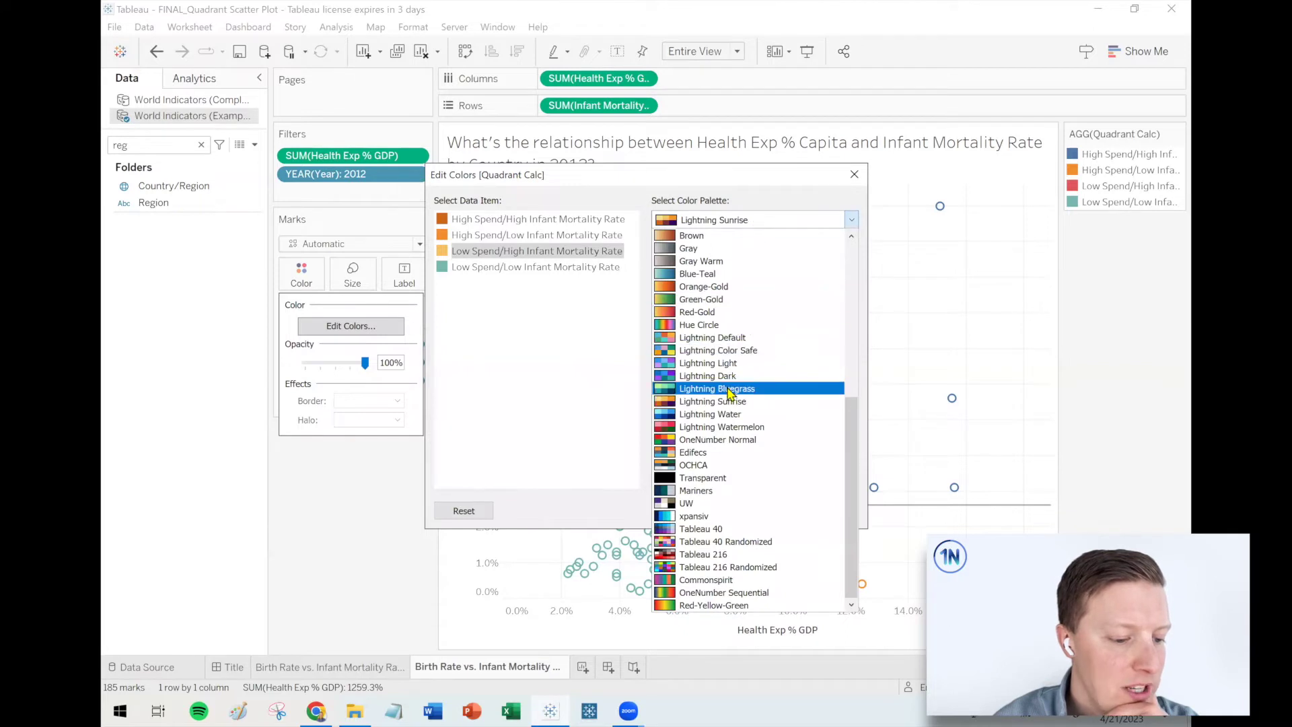
left_click(726, 414)
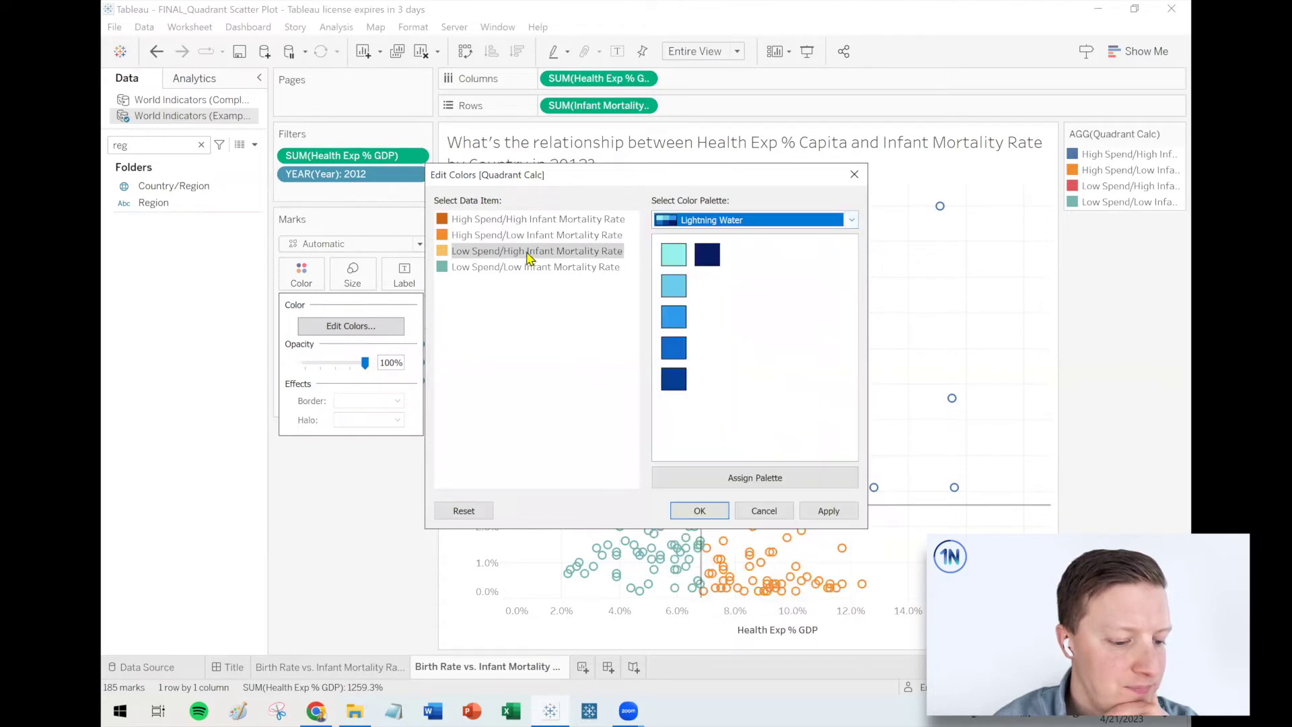
left_click(505, 269)
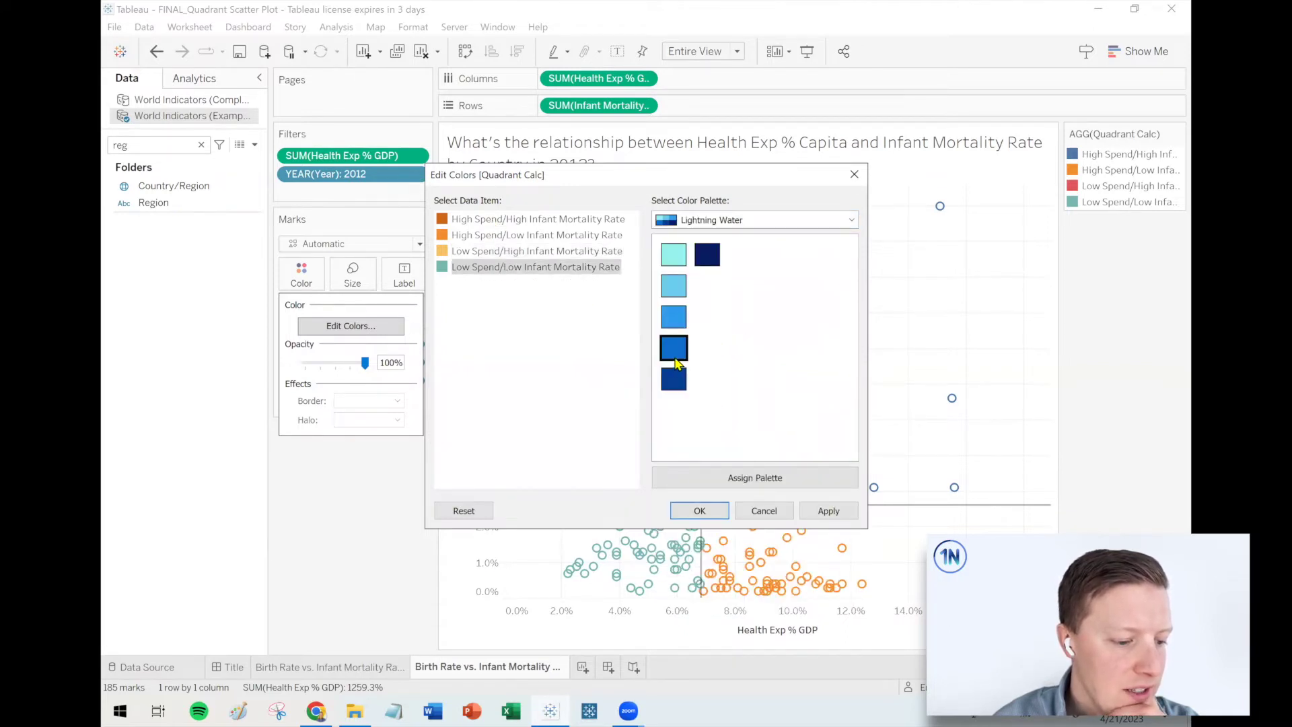
left_click(709, 261)
left_click(488, 239)
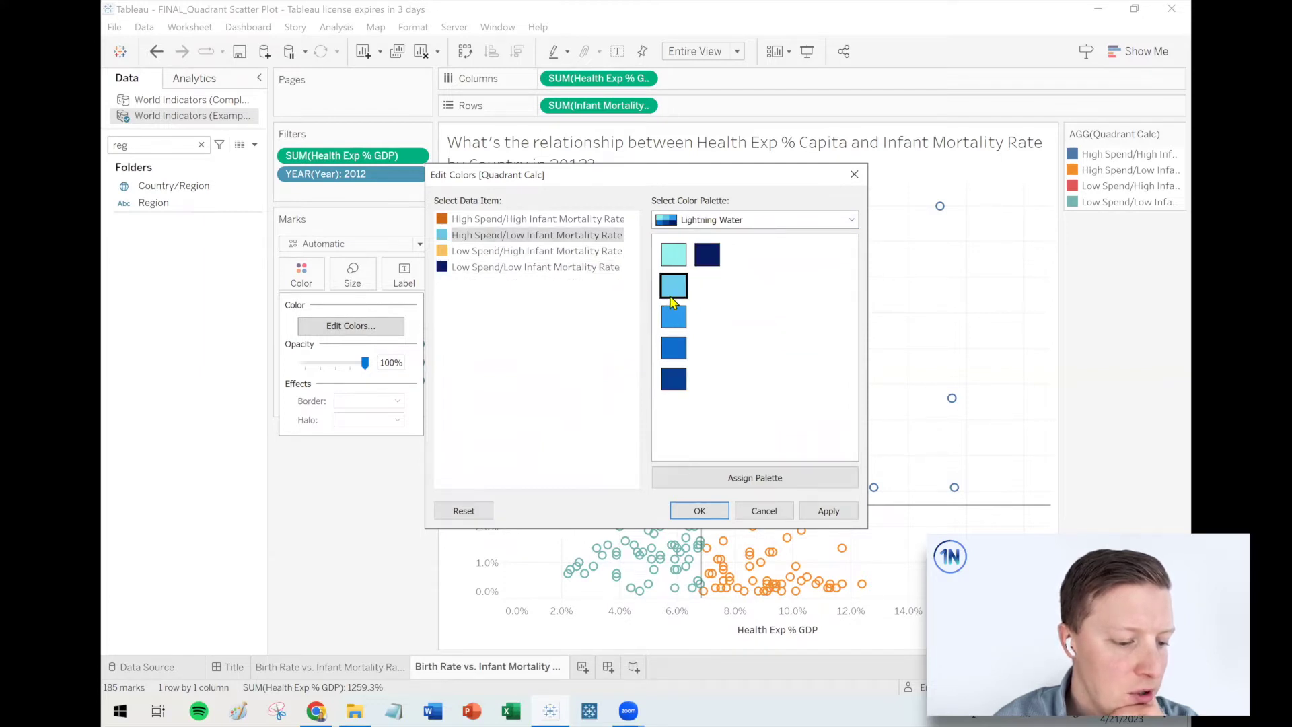
left_click(829, 511)
left_click(700, 511)
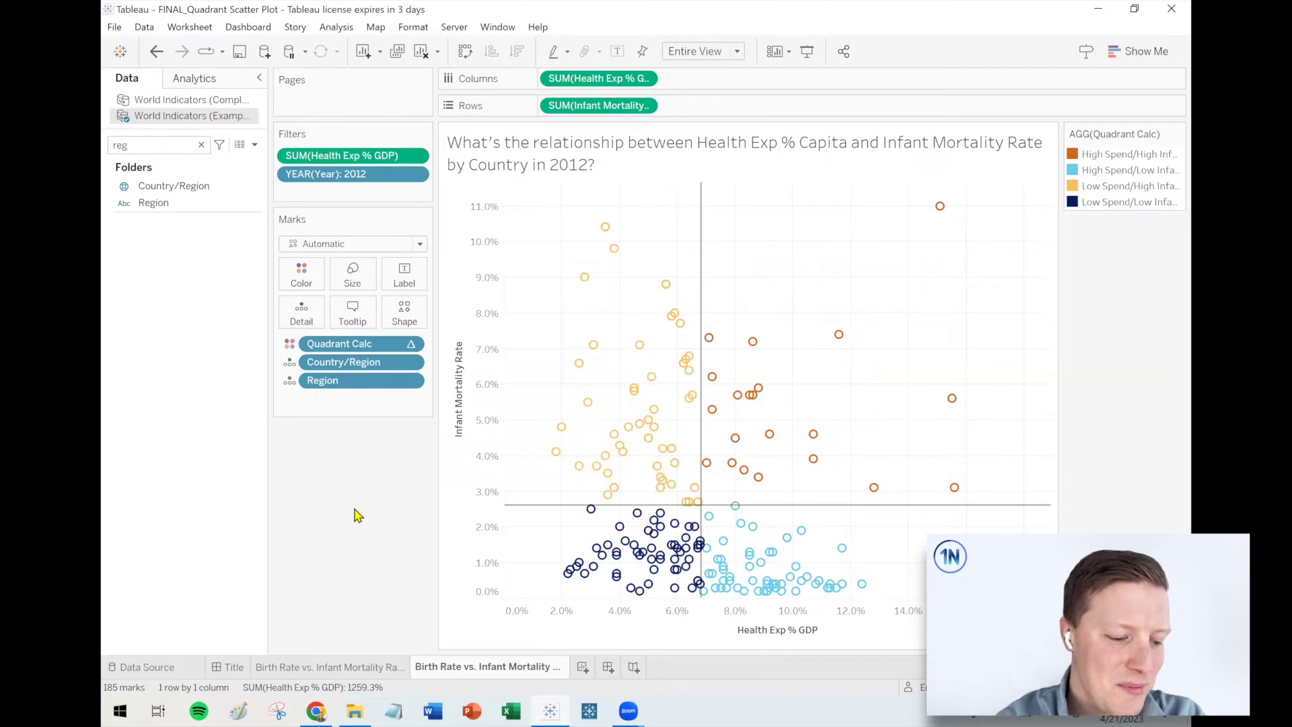
Highlight the High Spend/Low Infant Mortality Rate countries through the color legend and clear the highlight
left_click(1102, 171)
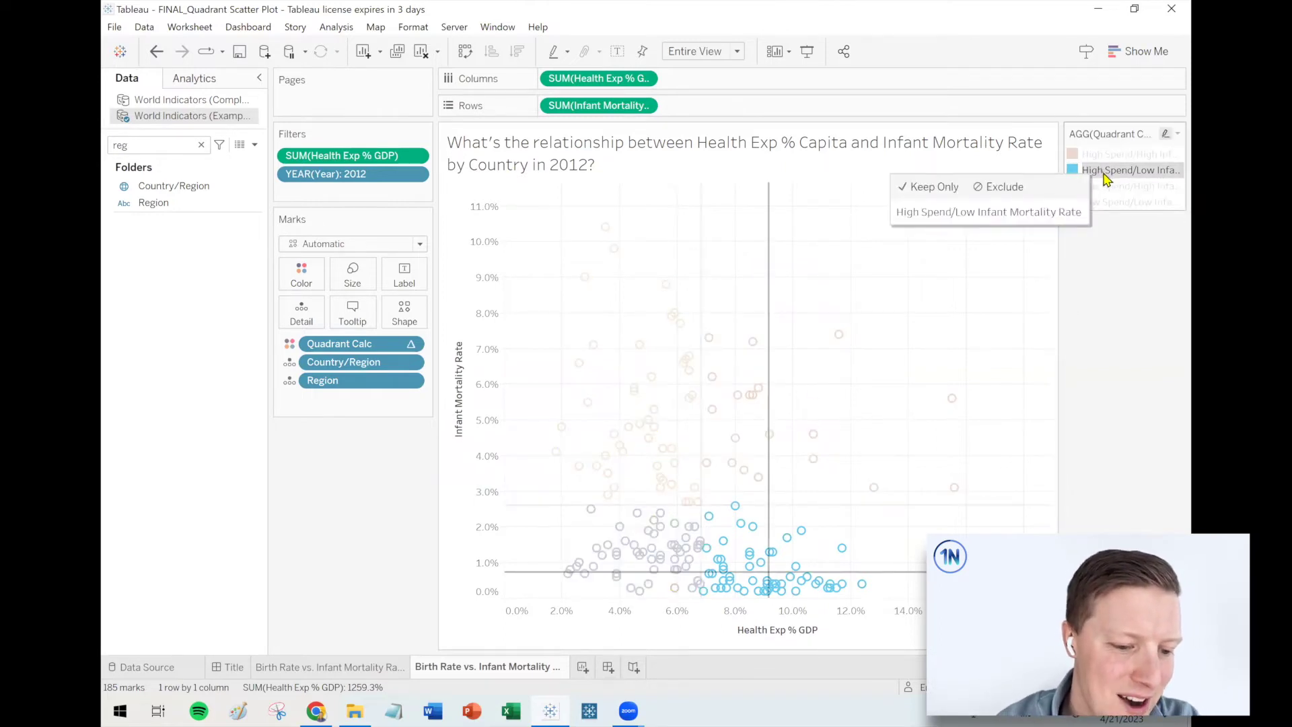
left_click(1103, 177)
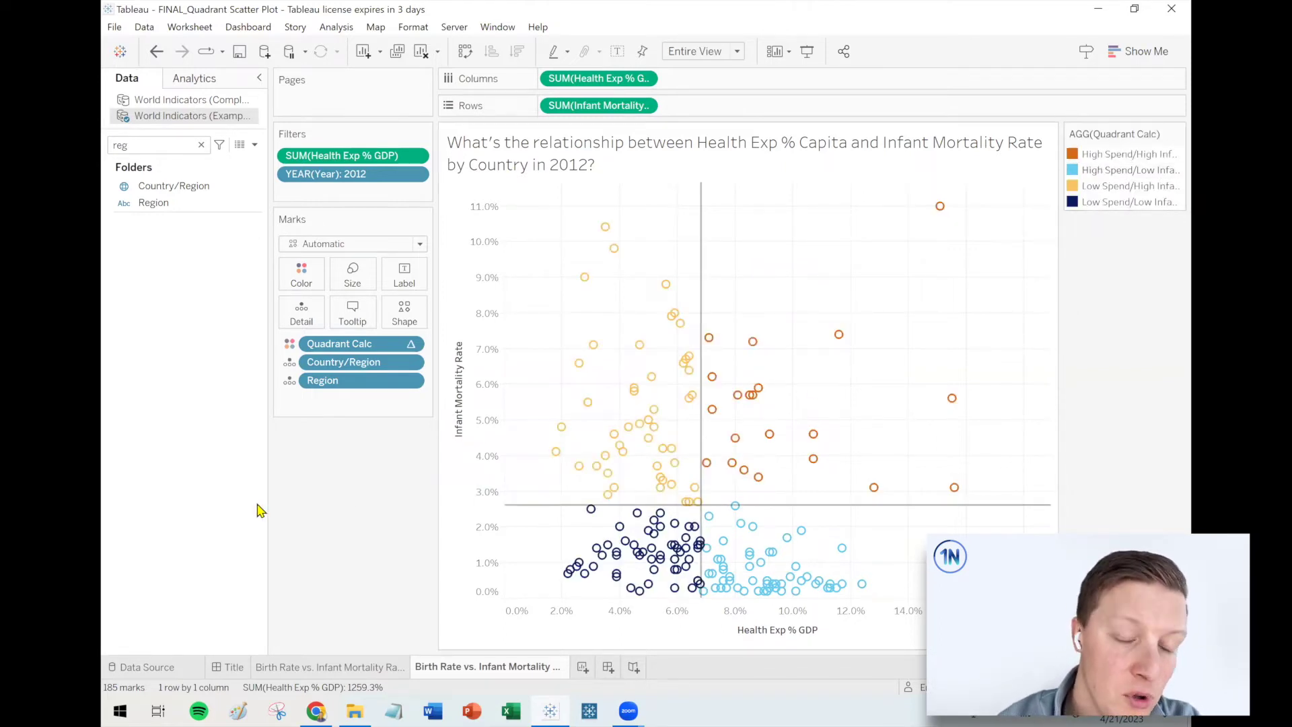
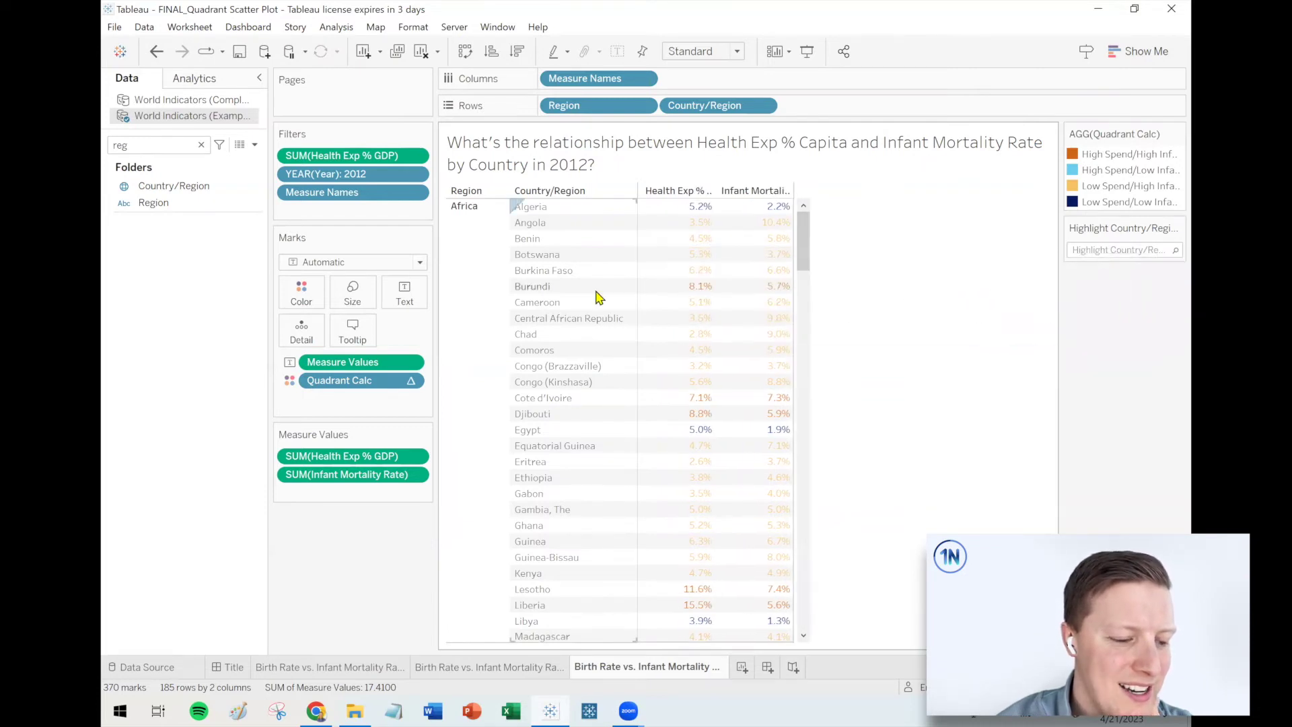
Change the mark type of the Region and Country/Region table to Square
left_click(368, 263)
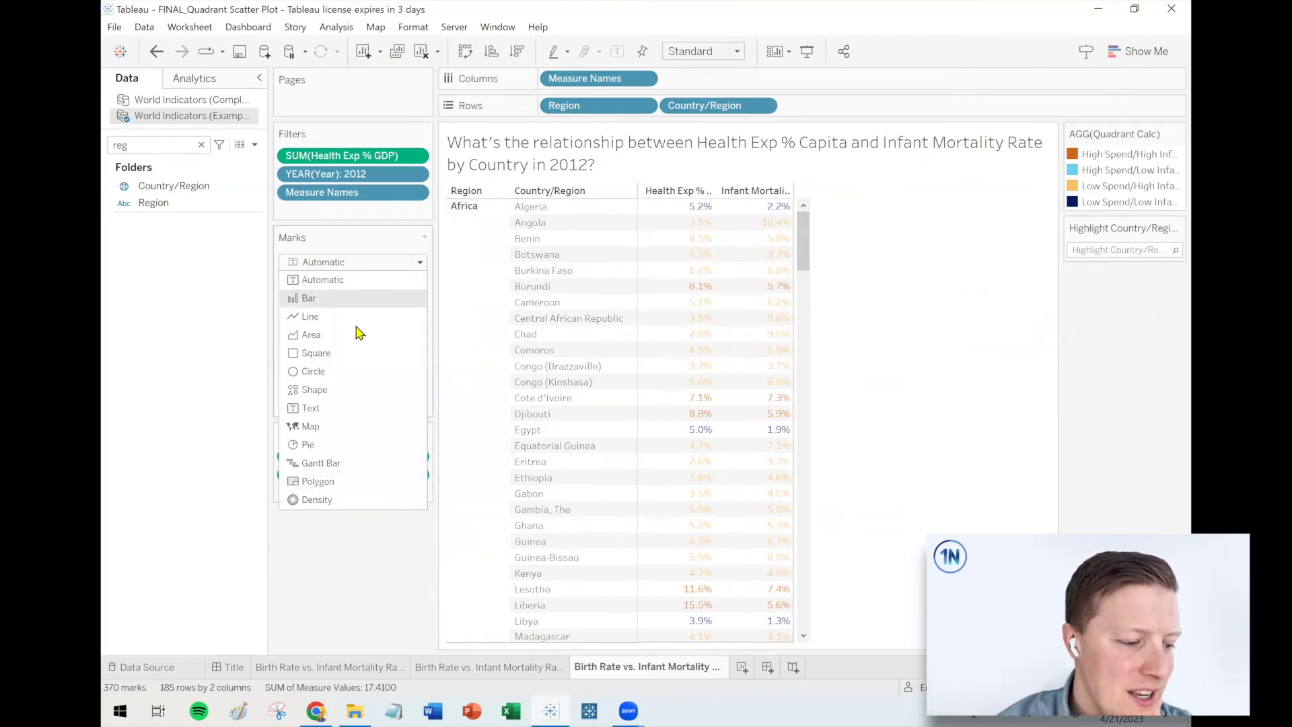
left_click(354, 355)
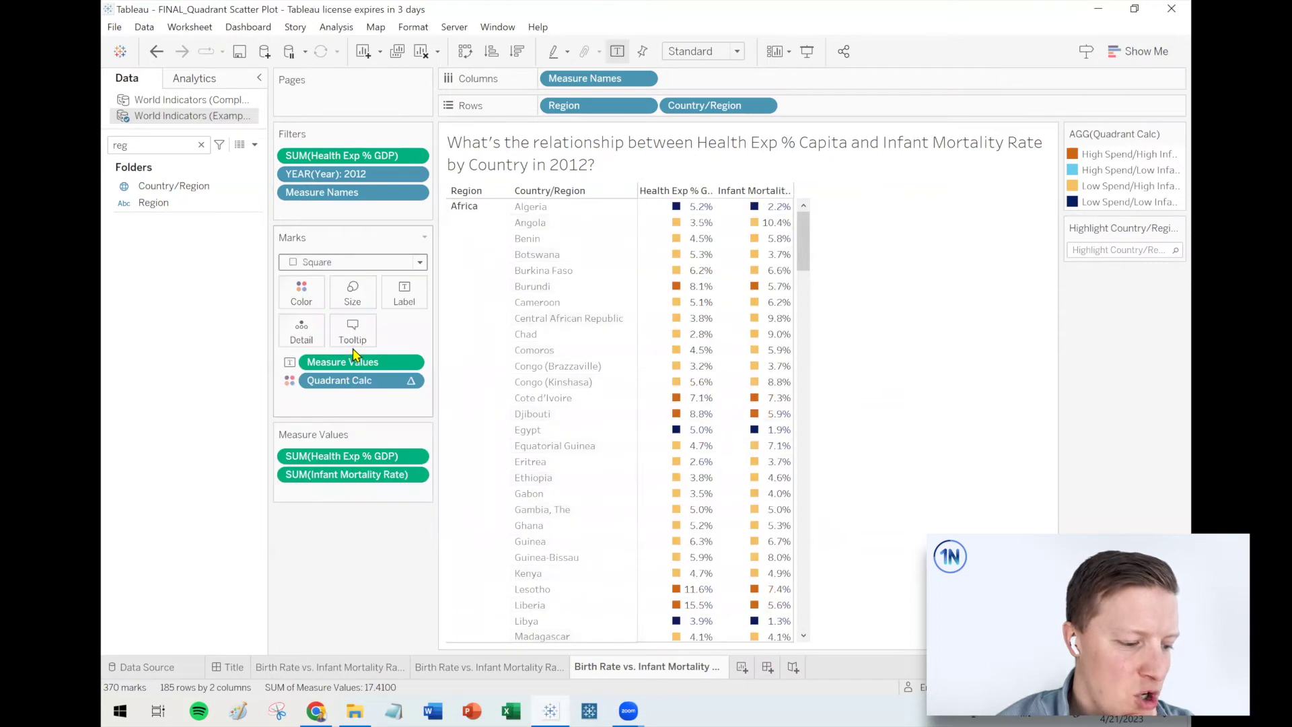
Try coloring the table by SUM(Health Exp % GDP) and undo that color change
left_click(357, 381)
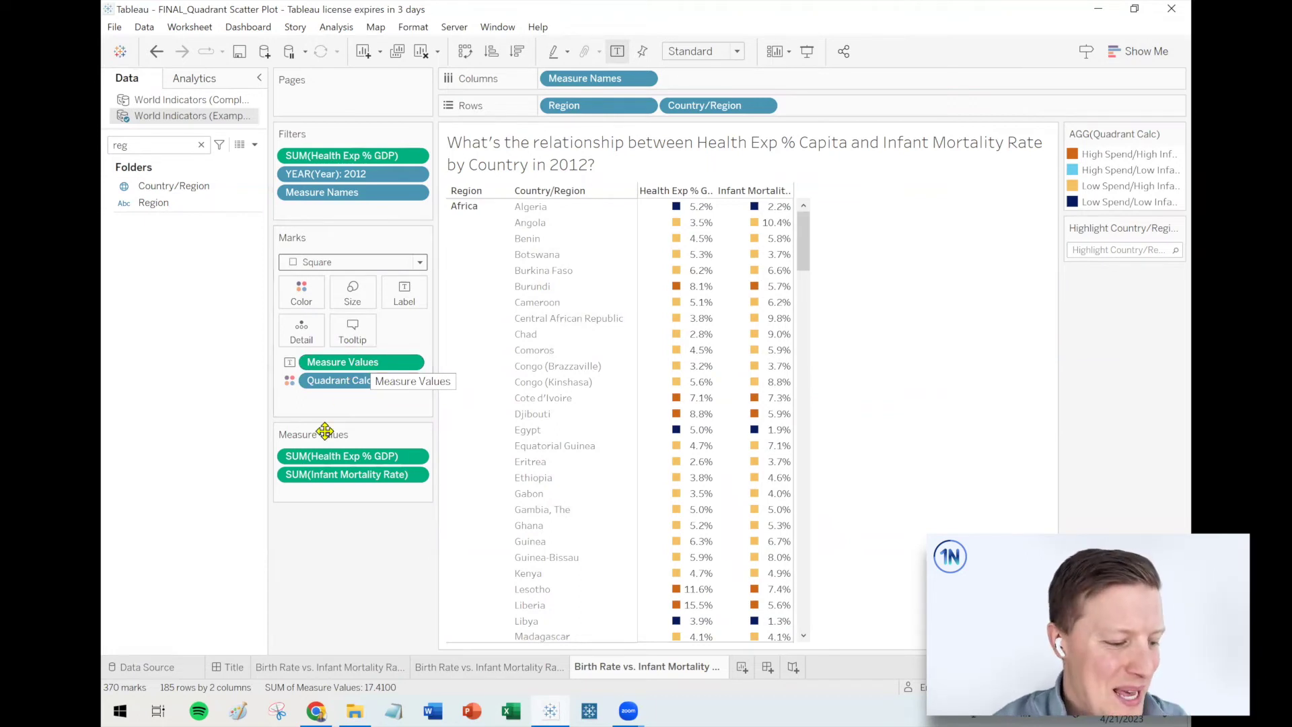
left_click_drag(329, 459, 318, 303)
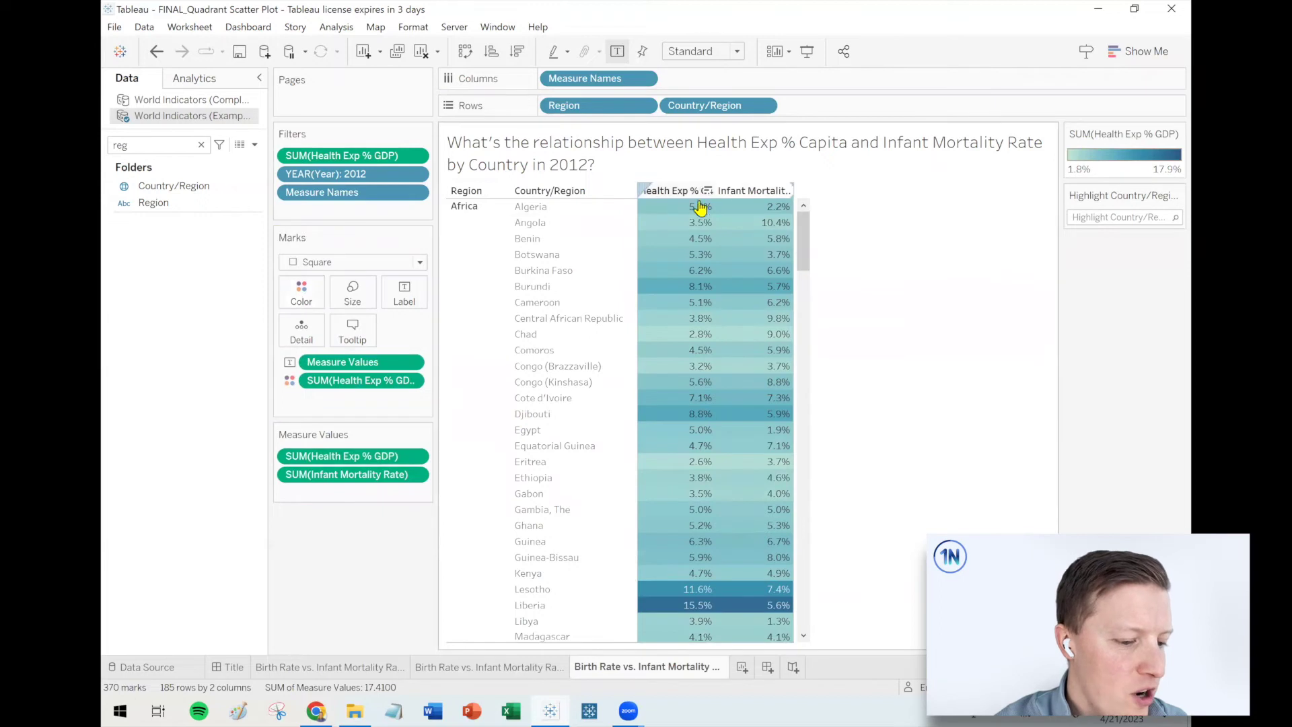
left_click(157, 51)
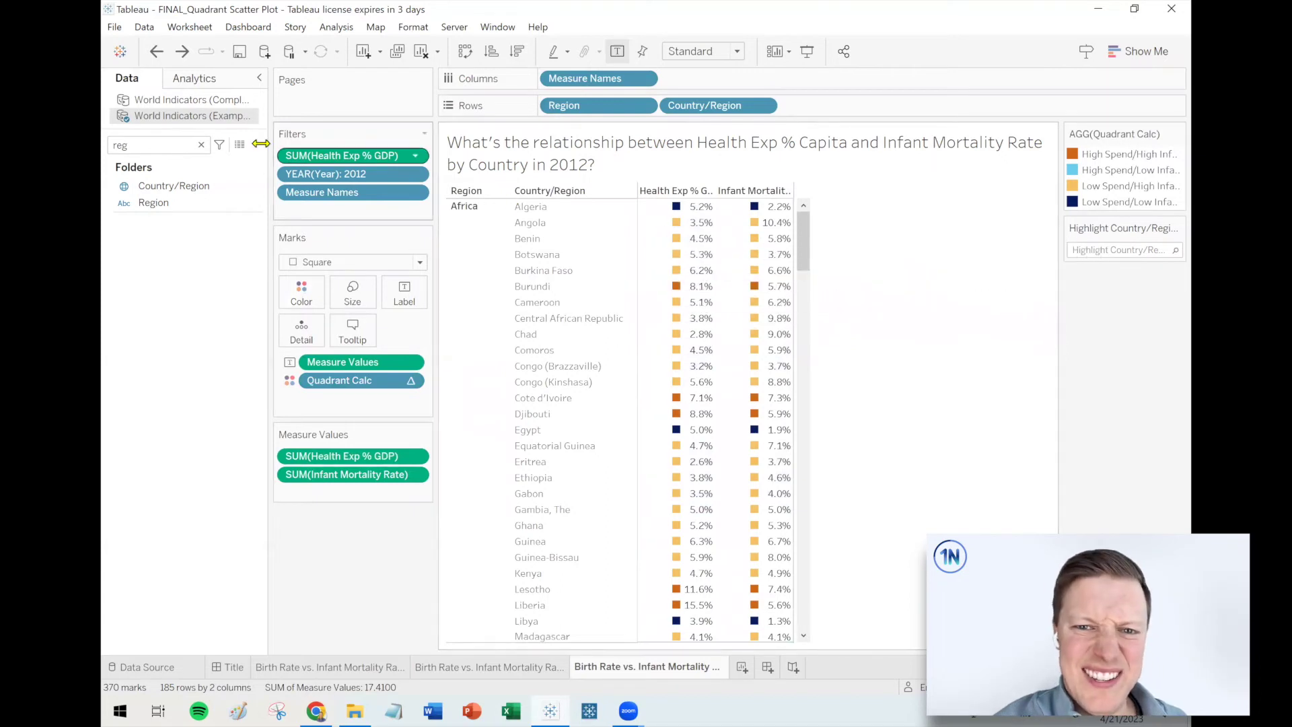
Clear the field search and change the table's mark type to Bar
left_click(202, 144)
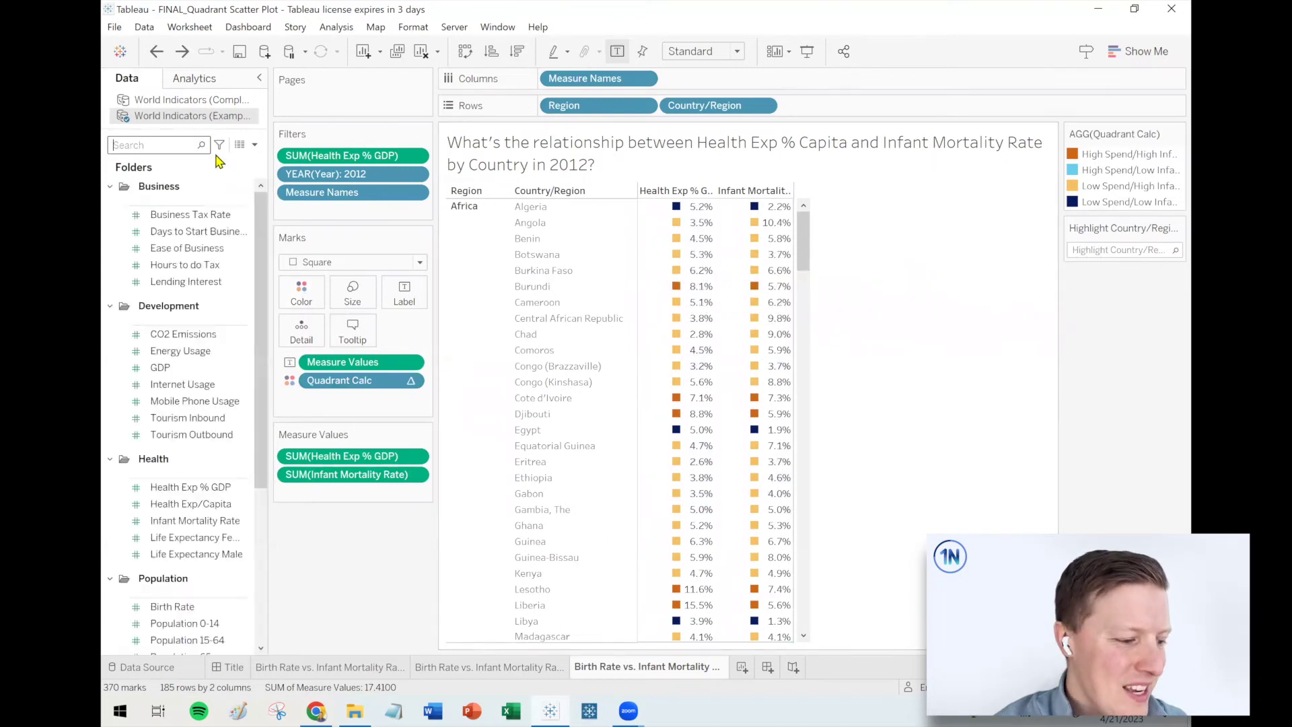
left_click(327, 261)
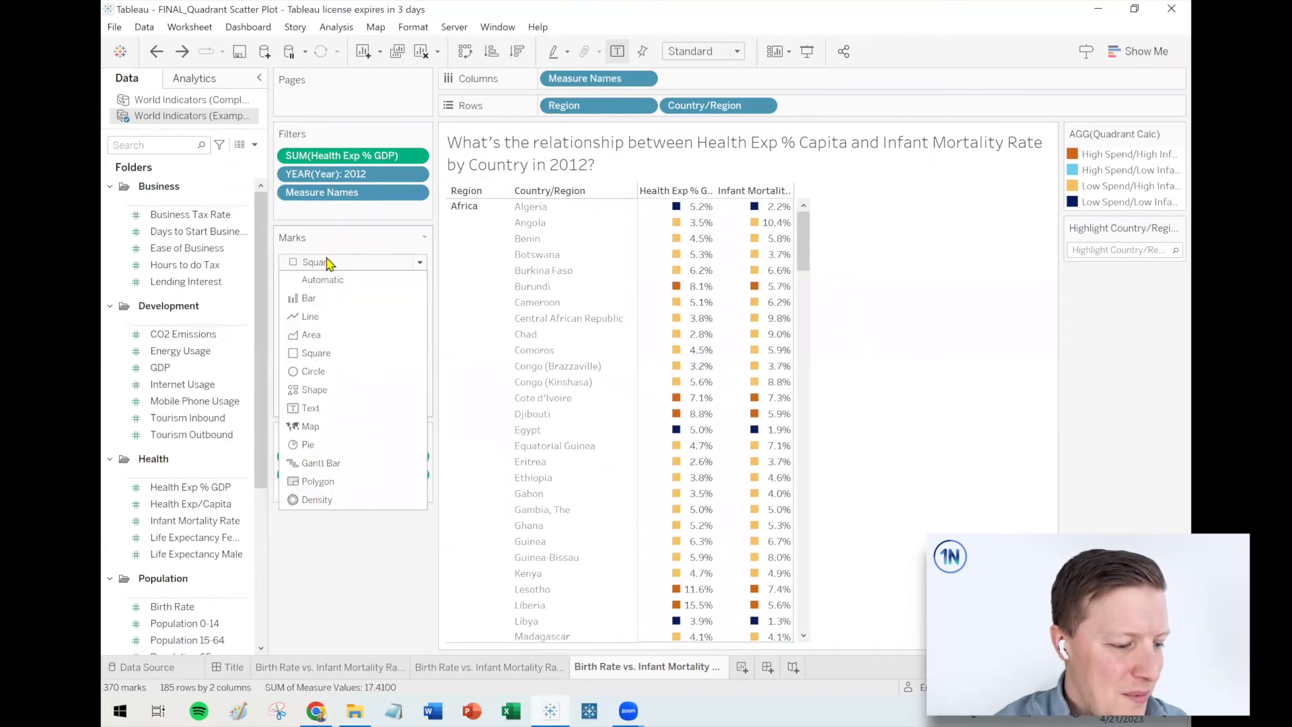
left_click(324, 301)
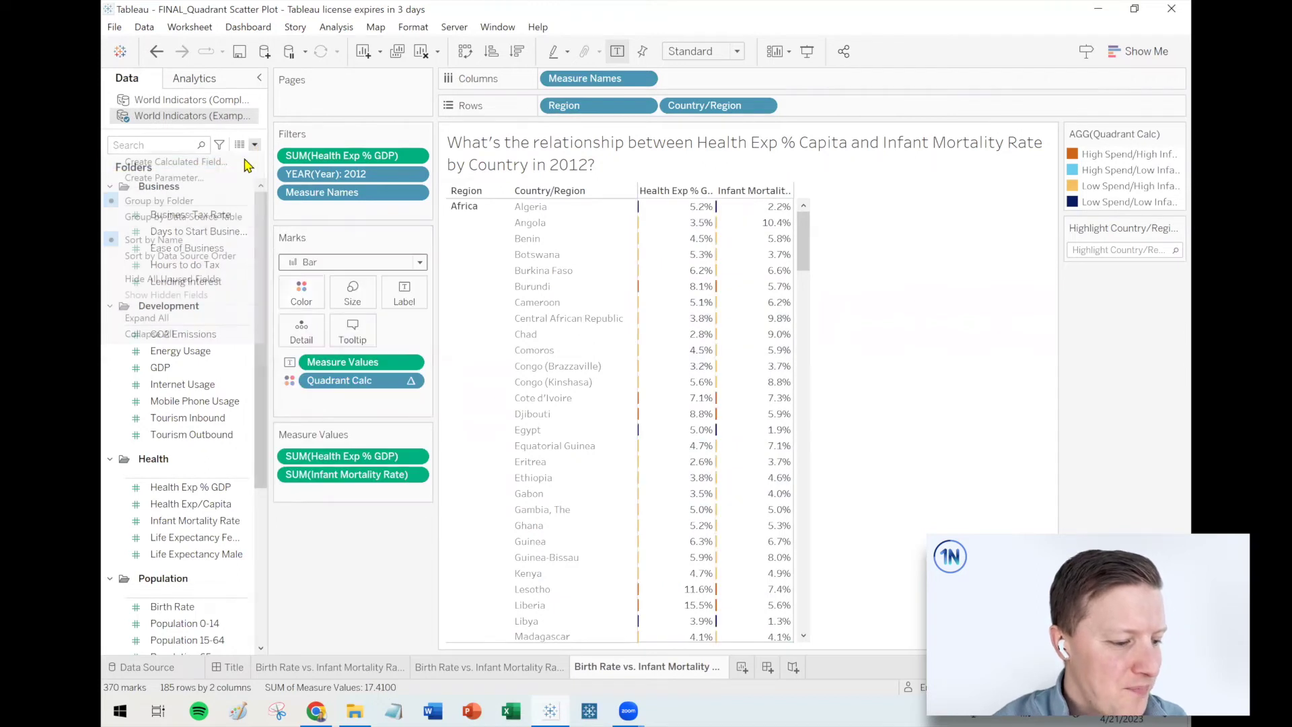
Create a calculated field named 1 with the formula MAX(1)
type("1")
left_click(443, 461)
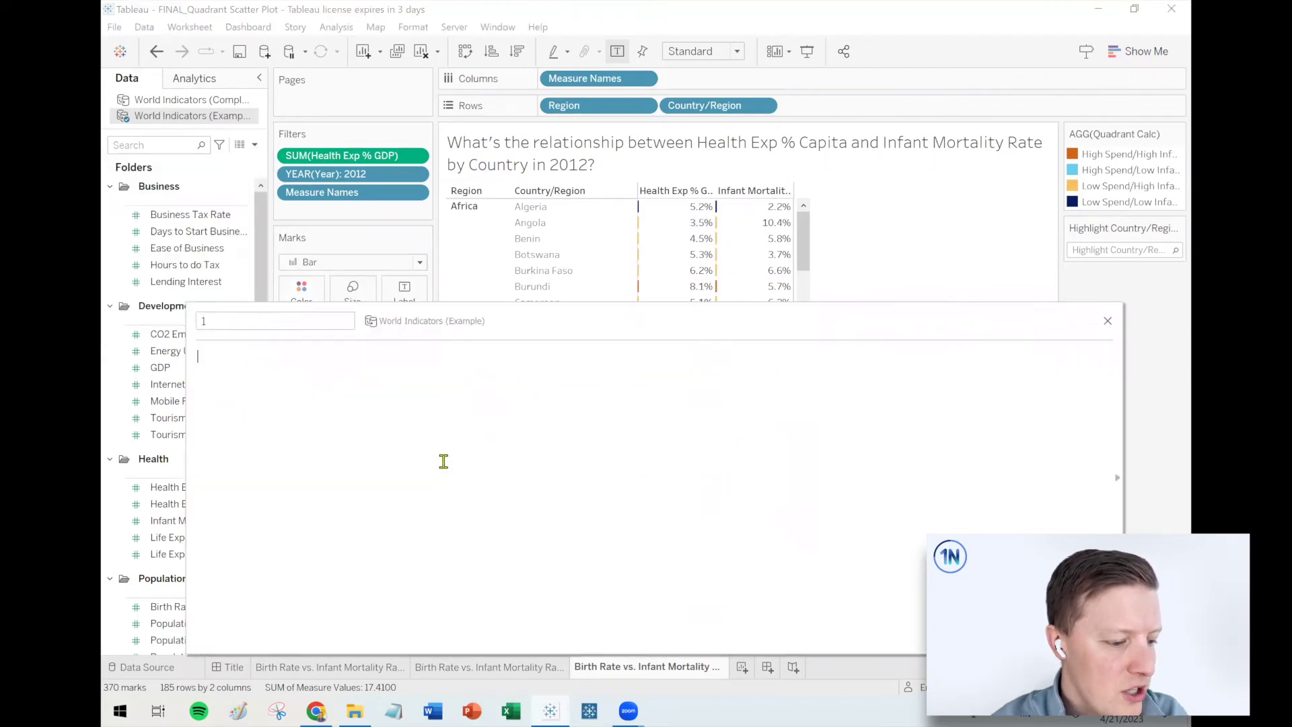
type("MAX(1)")
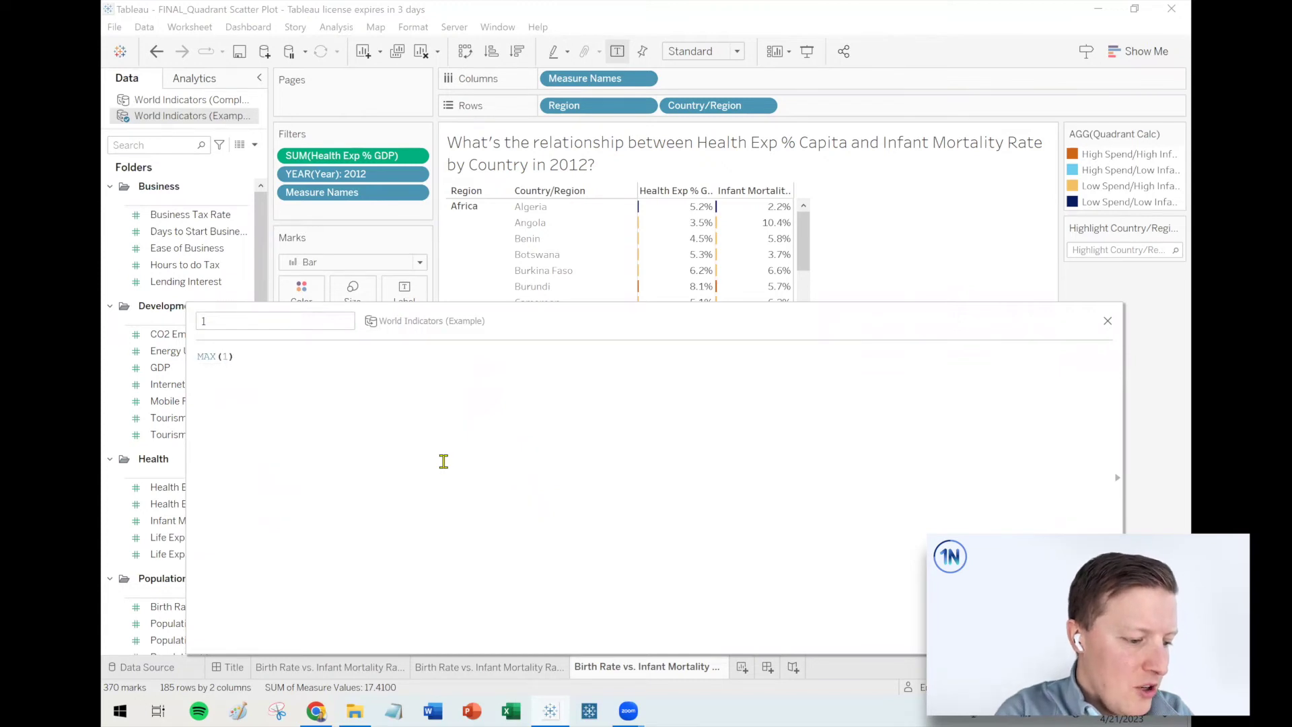
scroll(444, 461, "up", 3)
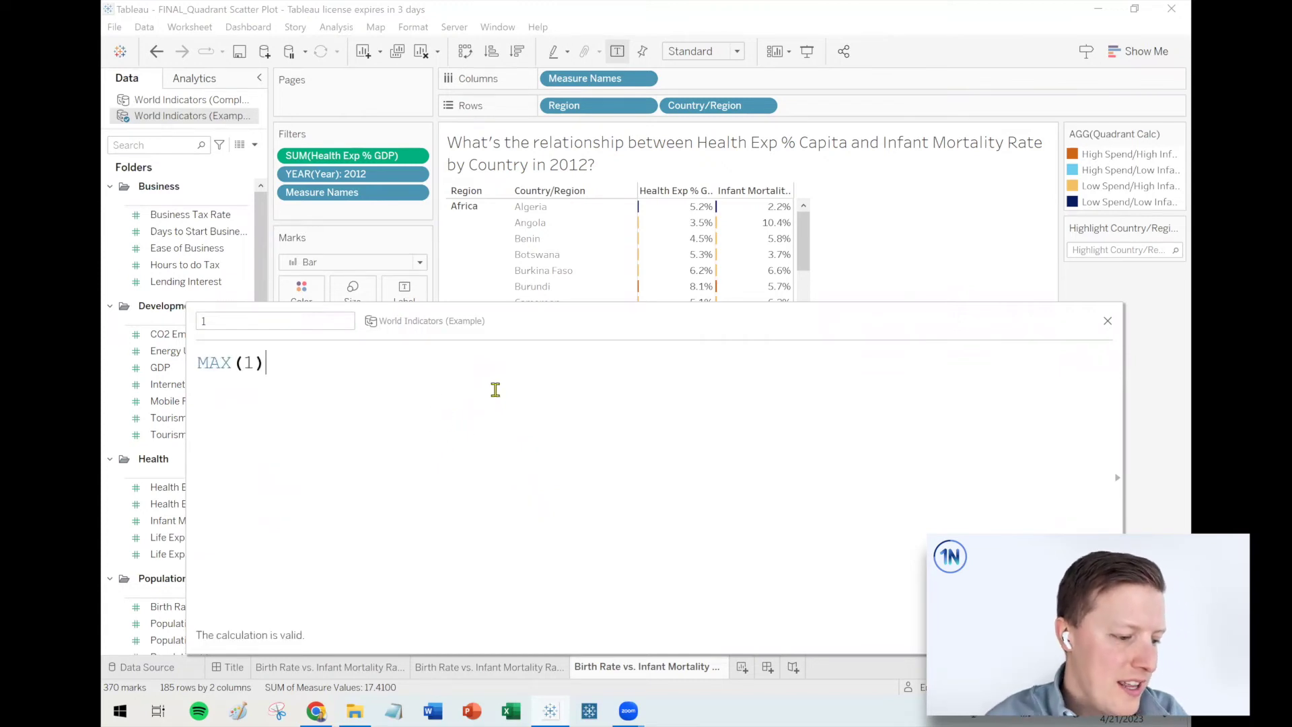
left_click(1087, 634)
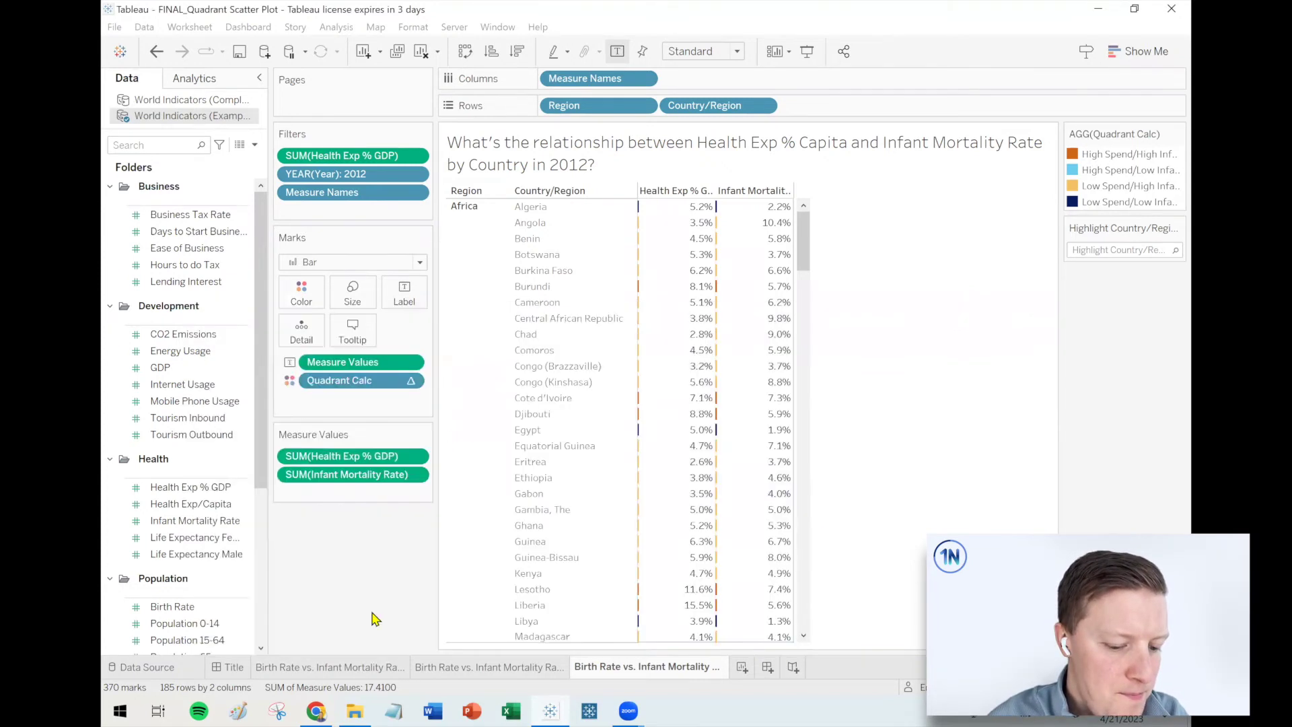
Size the bars by the calculated field 1 and enlarge them to the maximum so they fill the cells
left_click_drag(140, 636, 349, 300)
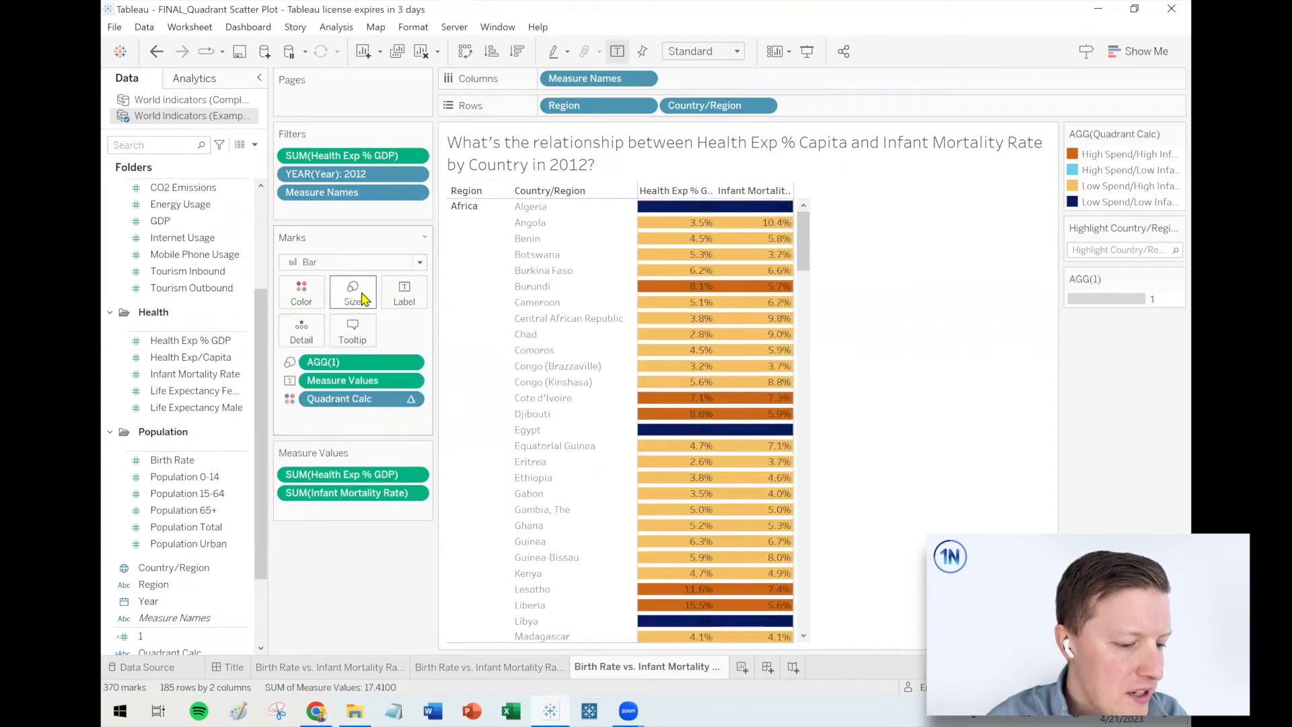
left_click(356, 298)
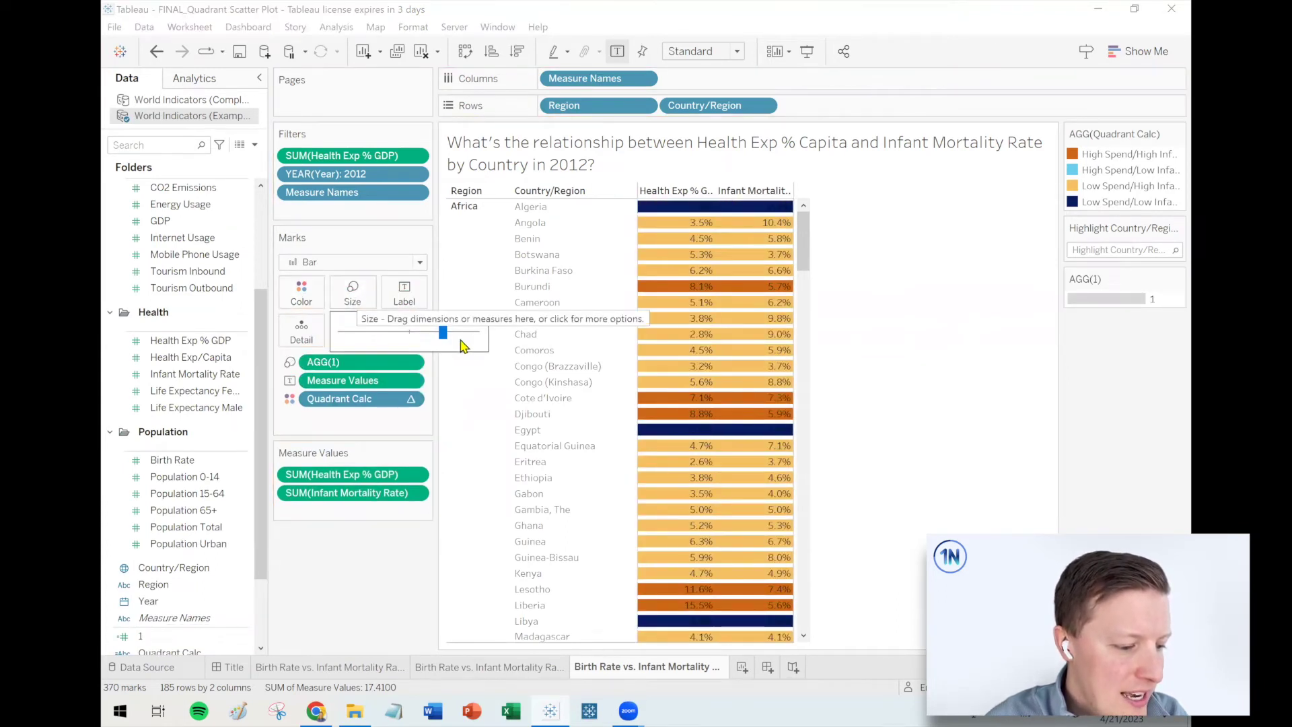
left_click_drag(444, 333, 488, 340)
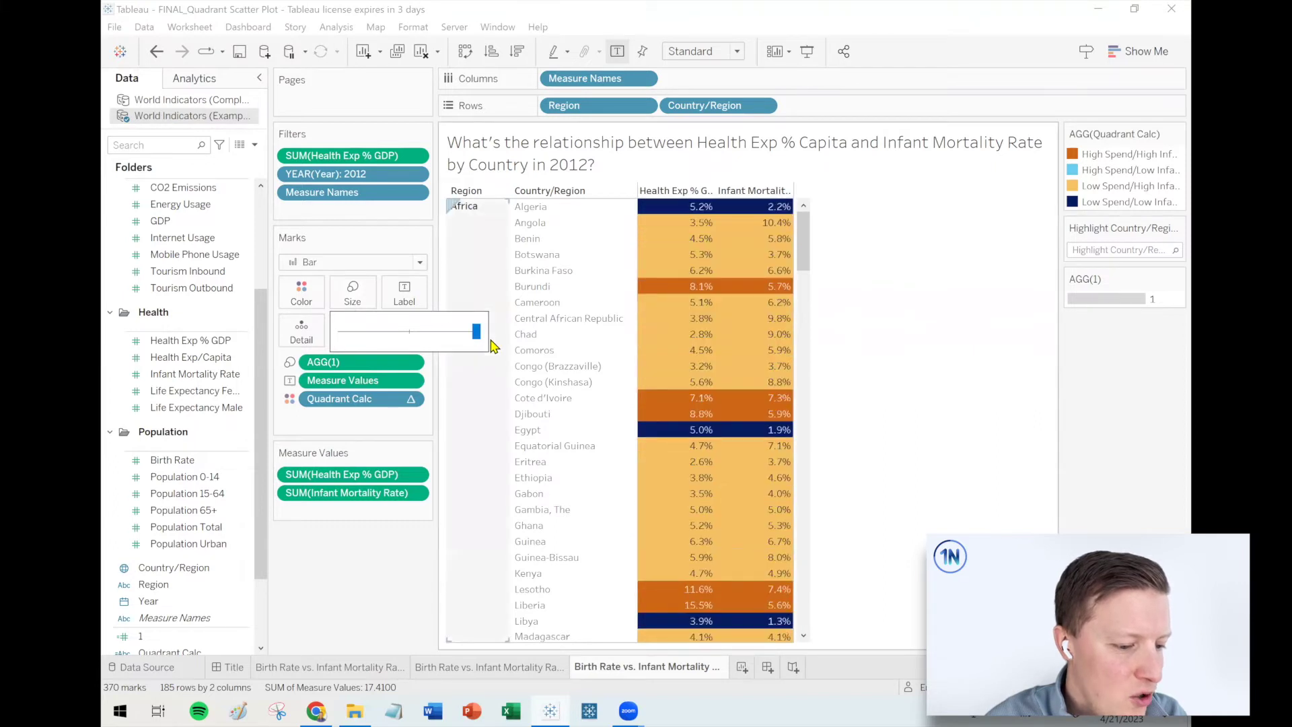
Give the table's bar marks a very light gray border
left_click(306, 301)
left_click(354, 421)
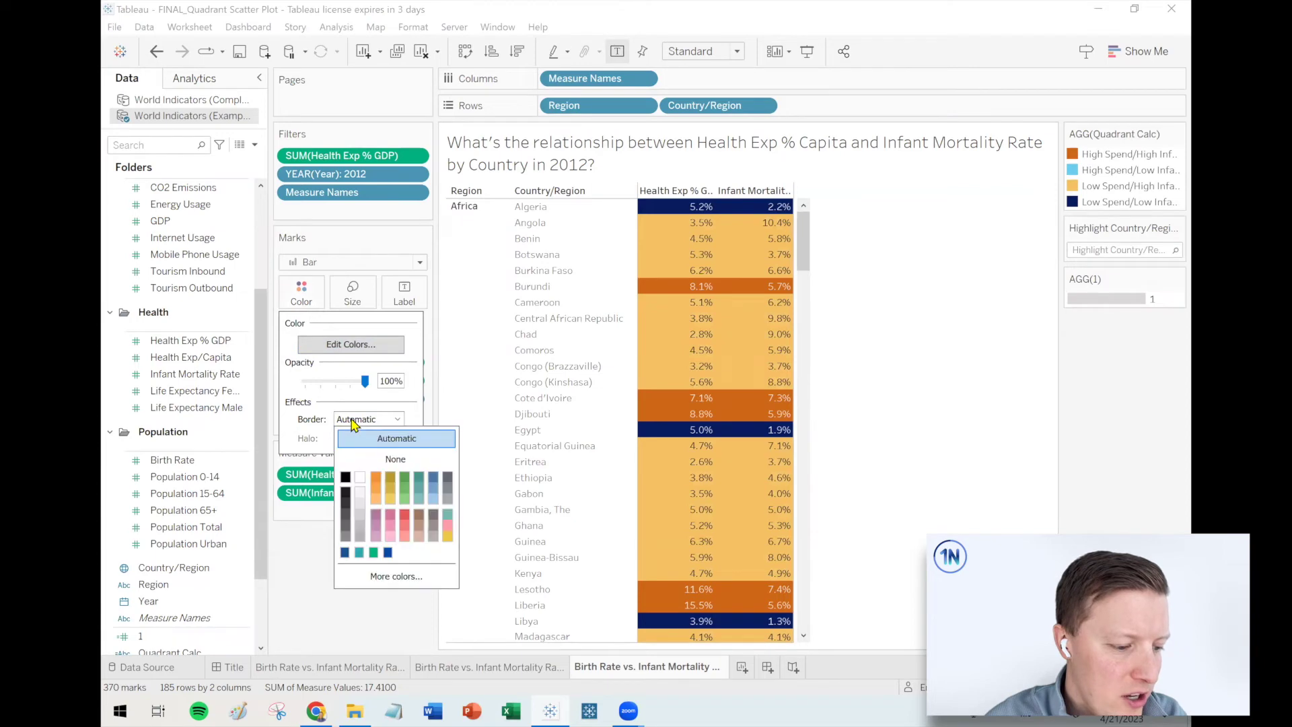
left_click(361, 505)
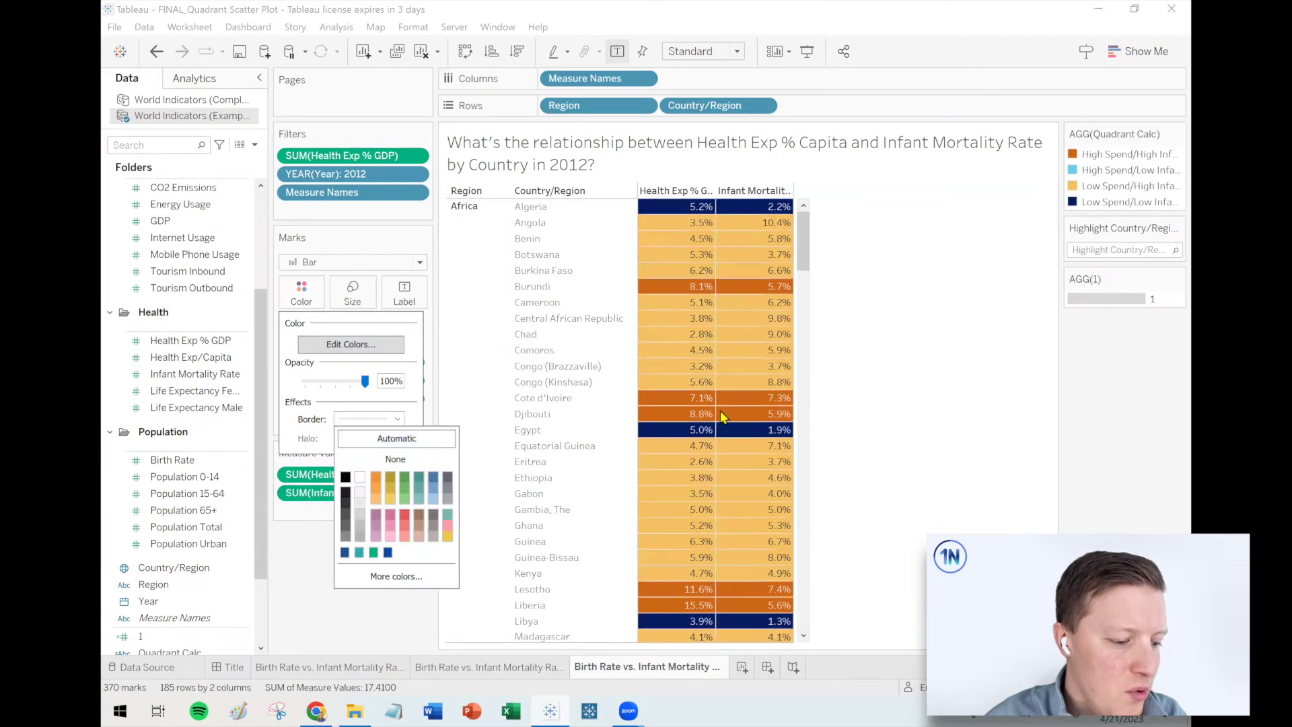
left_click(925, 406)
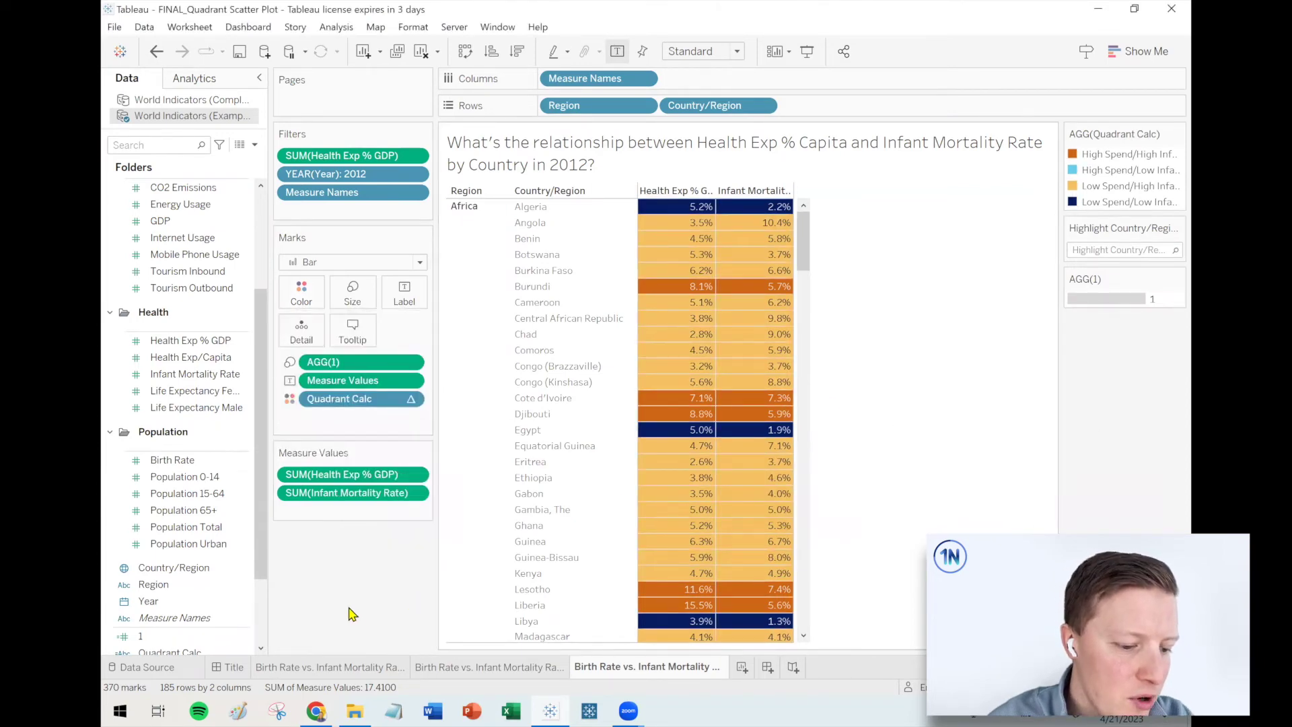
Search the fields for "q" and place Quadrant Calc as the first field on Rows
left_click(231, 339)
mouse_move(231, 340)
left_mouse_down()
mouse_move(364, 383)
mouse_move(230, 195)
left_mouse_up()
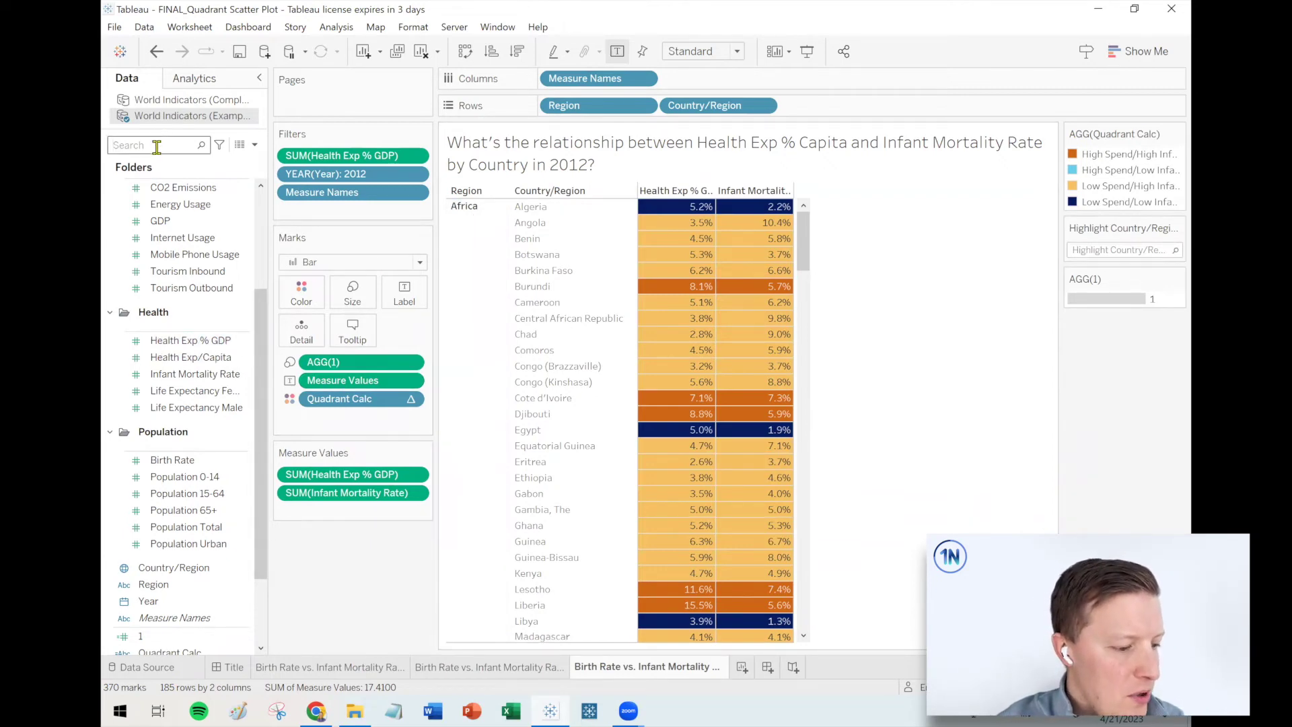
left_click(156, 146)
type("q")
left_click_drag(170, 198, 545, 109)
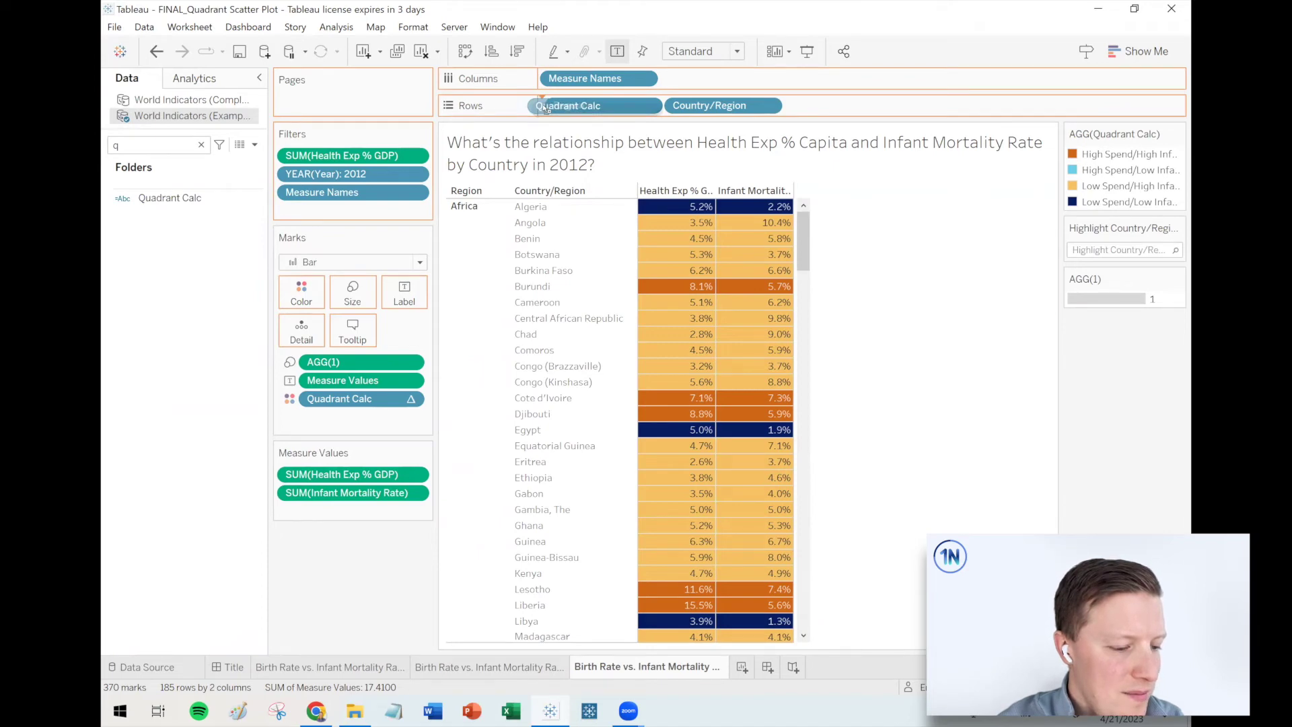
left_click_drag(545, 109, 545, 107)
Move Region behind Country/Region on Rows, and take it off Rows onto Detail
left_click_drag(684, 105, 901, 112)
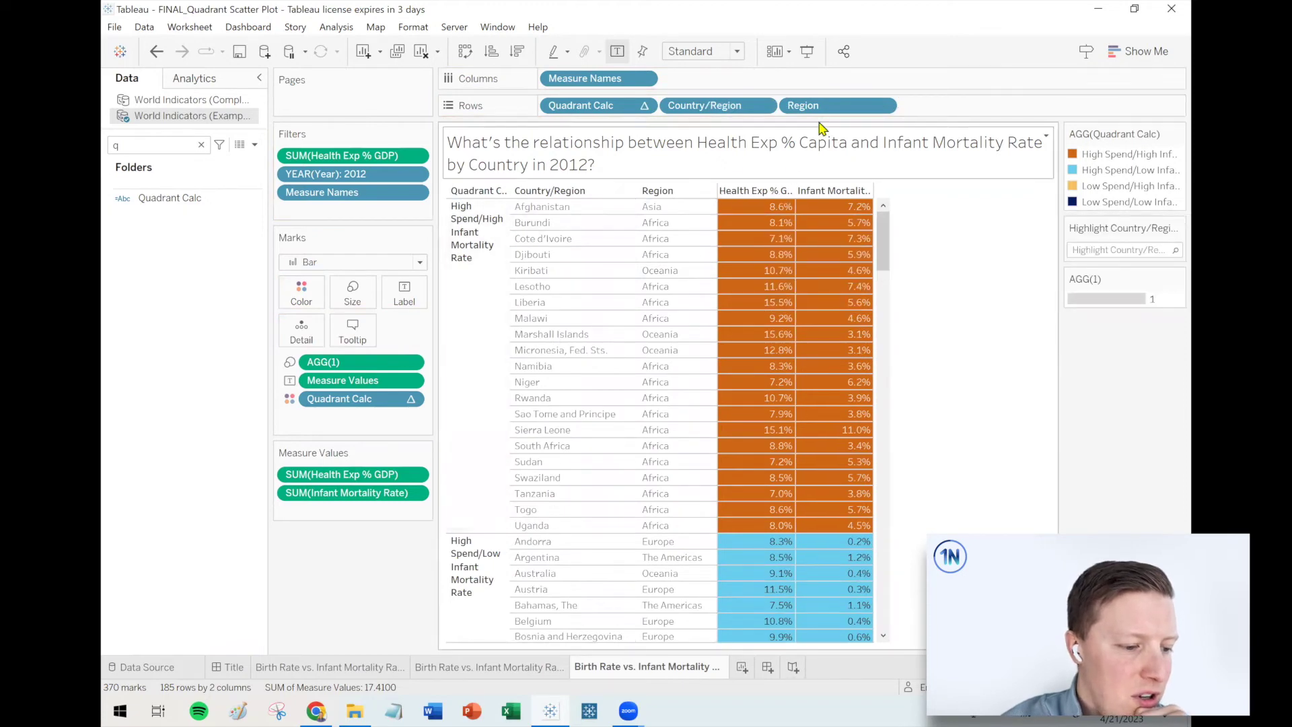
left_click_drag(826, 106, 302, 331)
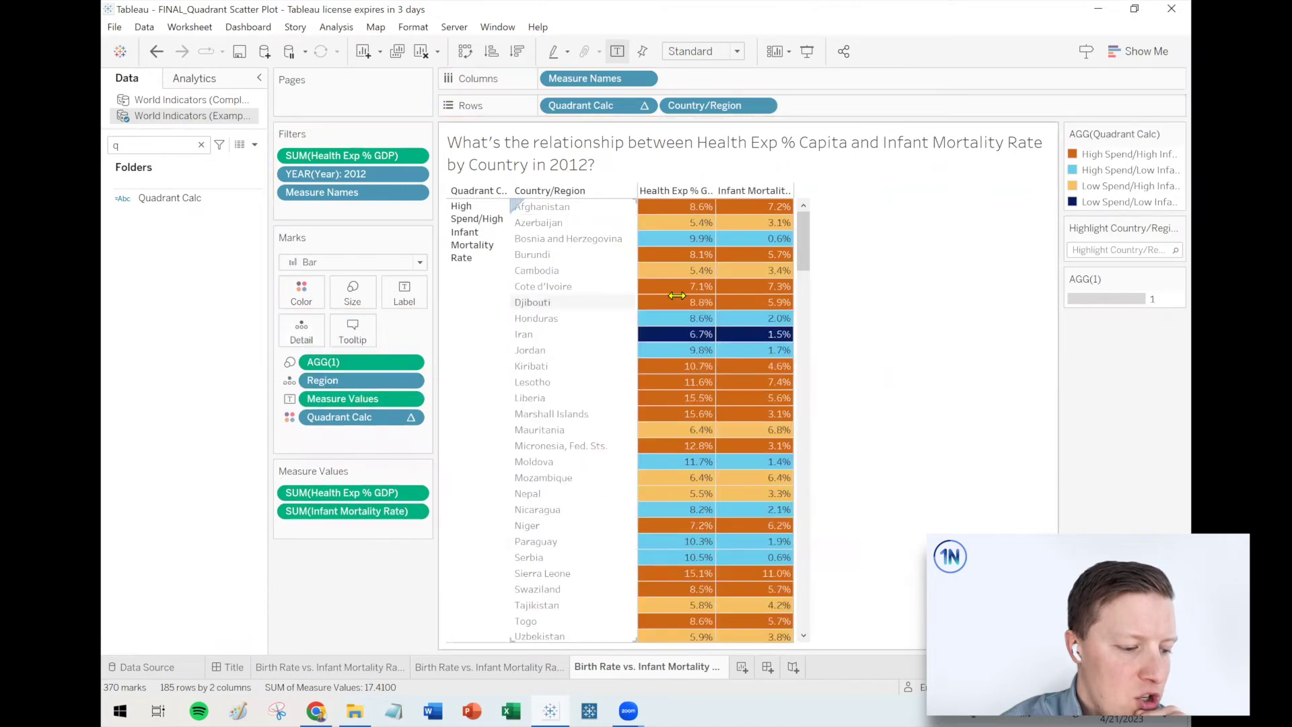
left_click_drag(805, 258, 830, 239)
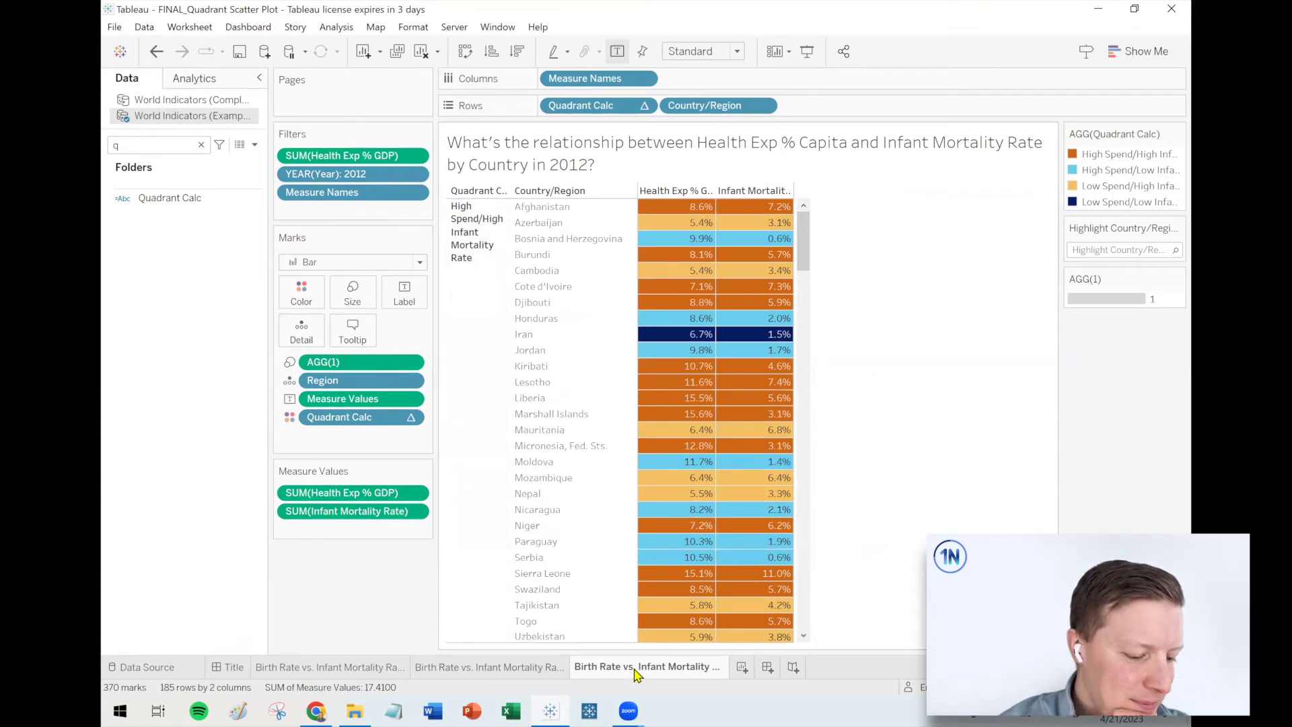
Duplicate the current country table worksheet
mouse_move(636, 674)
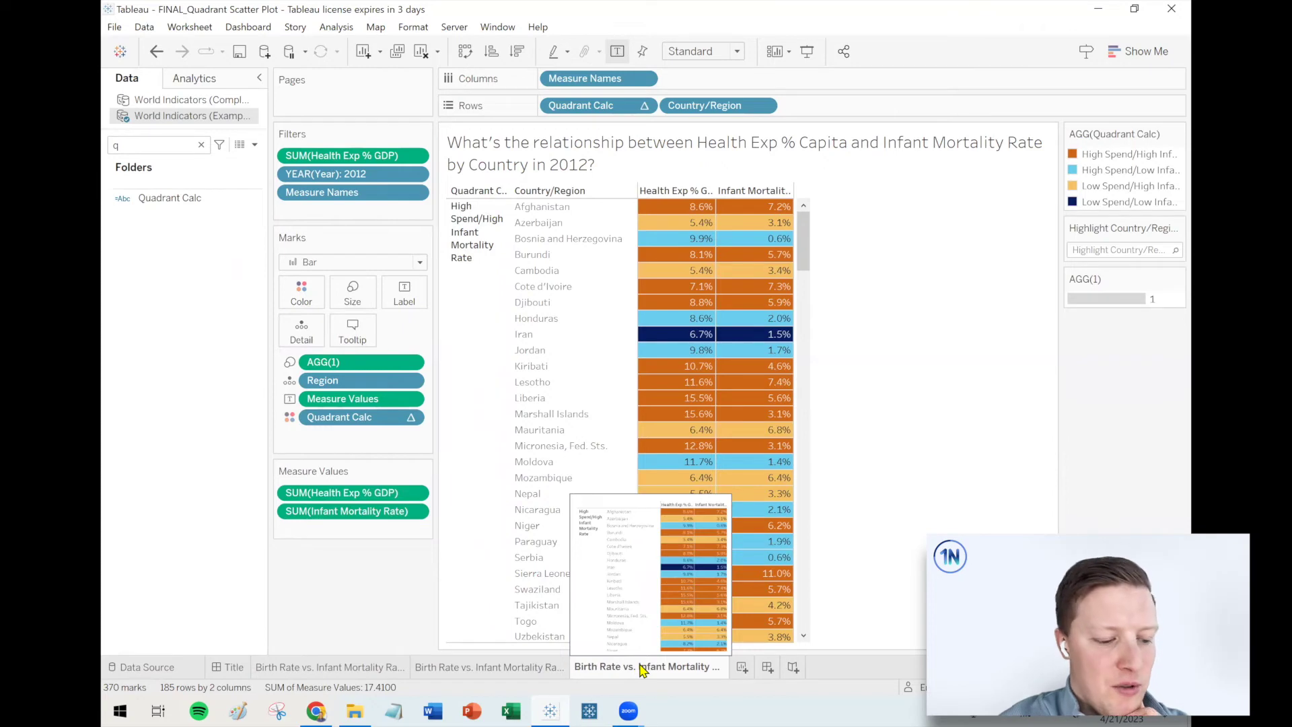
right_click(642, 669)
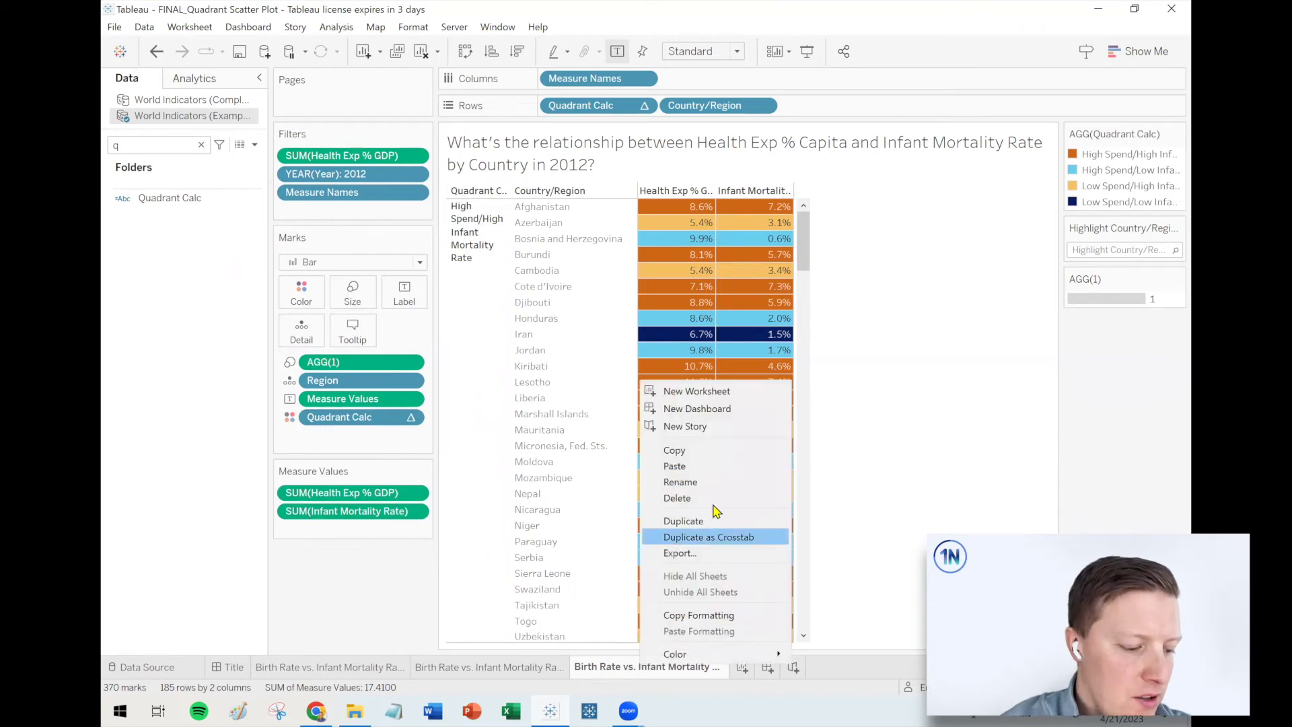
left_click(682, 522)
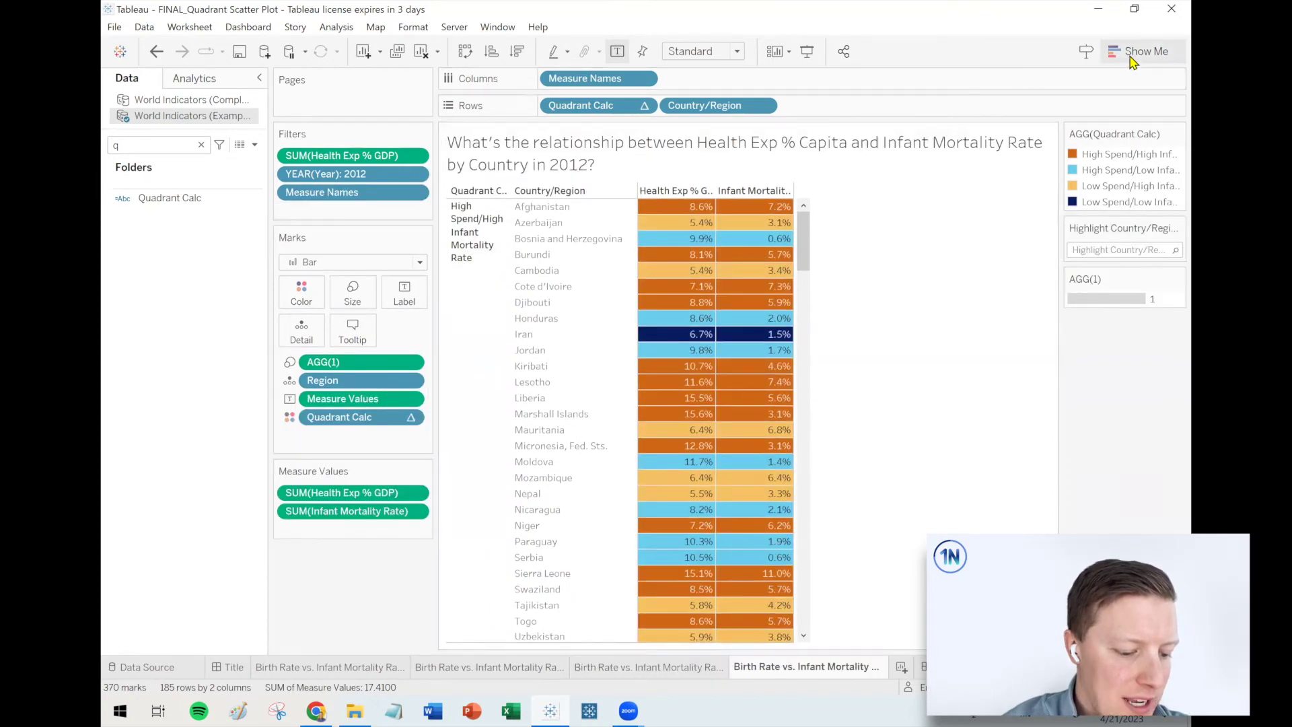
Look over the suggested chart types and change the duplicated sheet's mark type to Map
left_click(1131, 52)
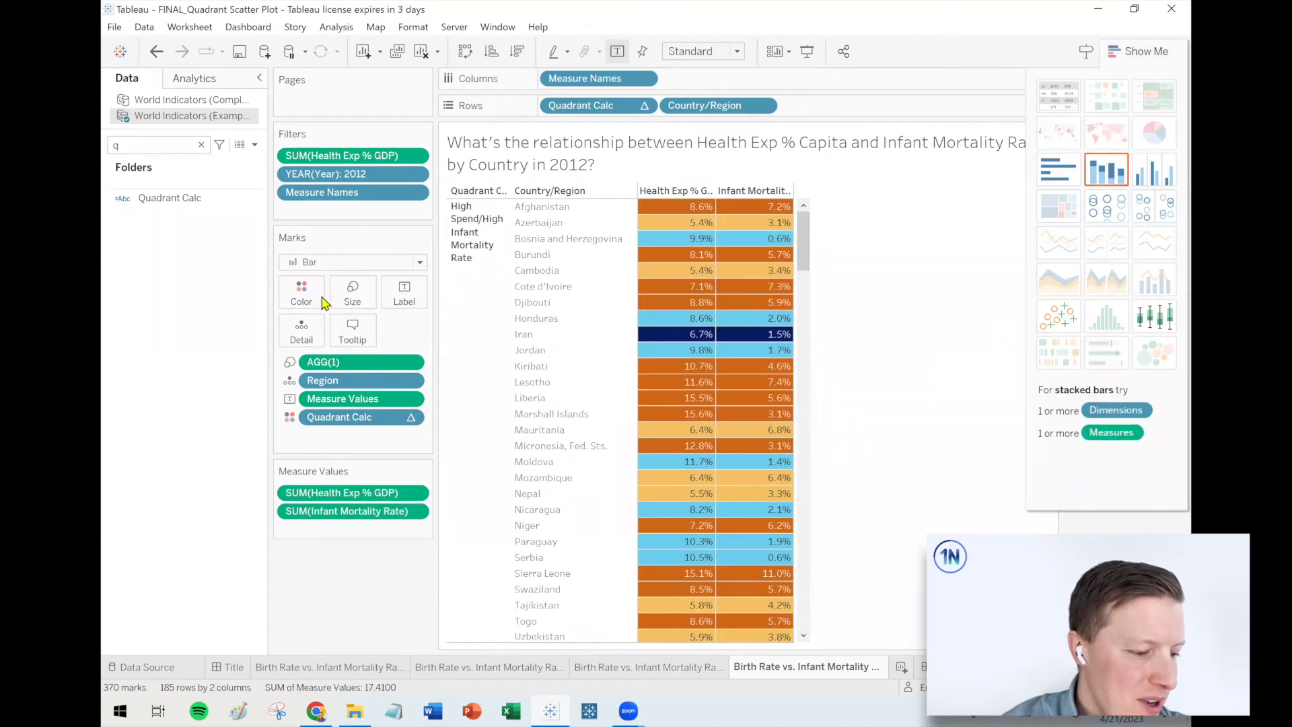
key("Escape")
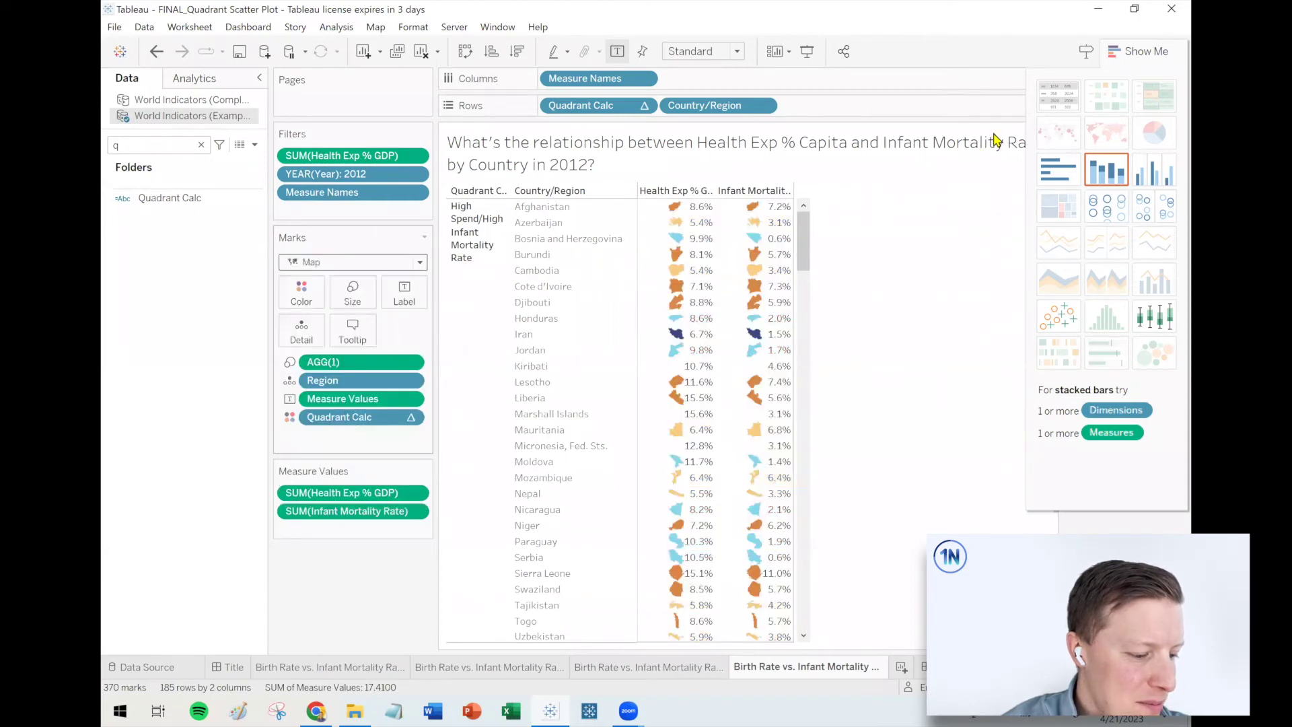
left_click(1123, 51)
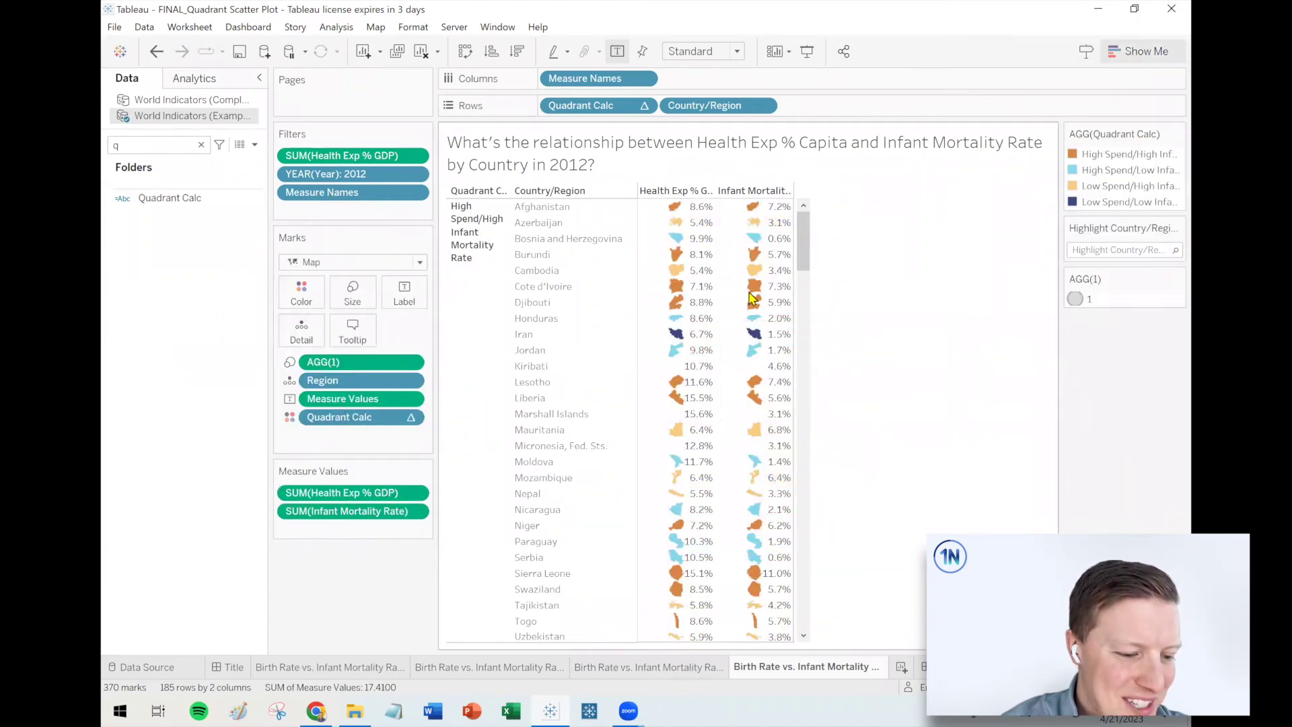
Put Health Exp % GDP, Infant Mortality Rate and Population Total on Detail, searching "pop" for the population field
left_click_drag(310, 500, 313, 336)
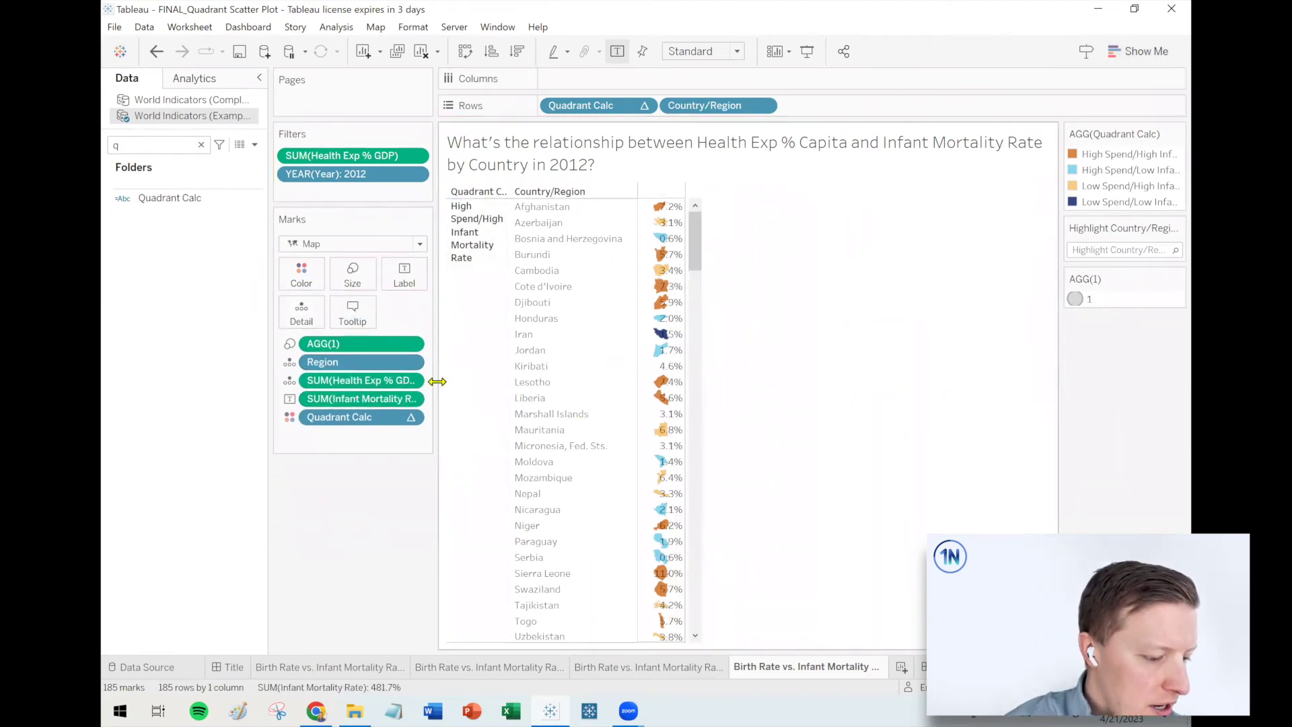
left_click_drag(357, 398, 325, 326)
left_click(200, 145)
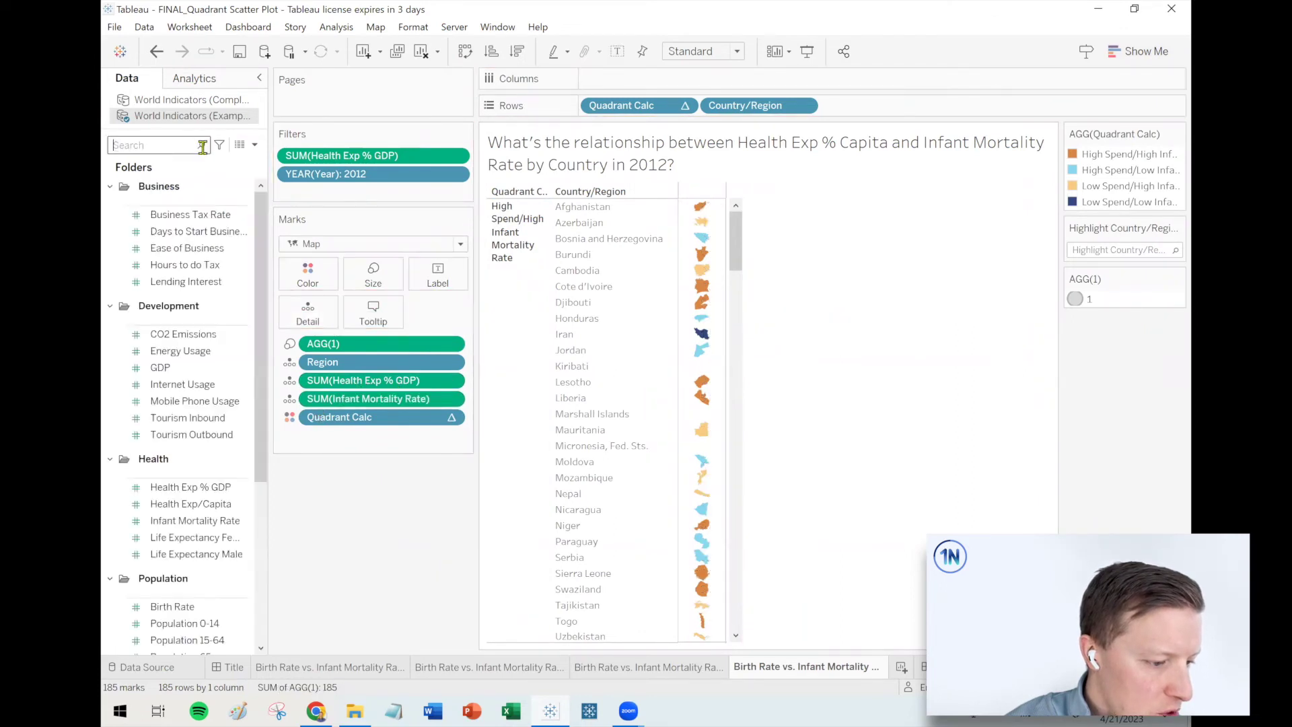
type("pop")
left_click_drag(183, 264, 313, 310)
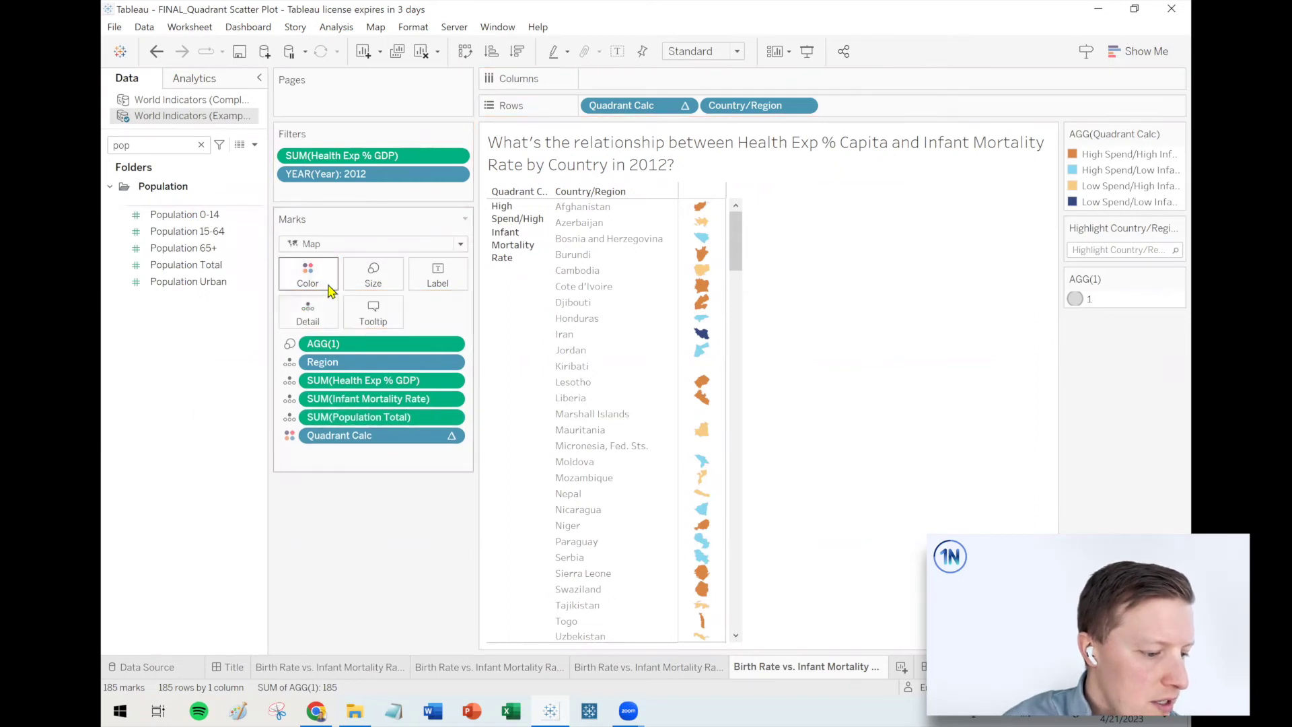
Move Country/Region from Rows to Detail and remove Quadrant Calc from Rows
left_click_drag(731, 108, 308, 311)
left_click_drag(666, 108, 332, 546)
Build the world map by adding Latitude (generated) to Rows and Longitude (generated) to Columns, finding them with "lat" and "long"
left_click(161, 146)
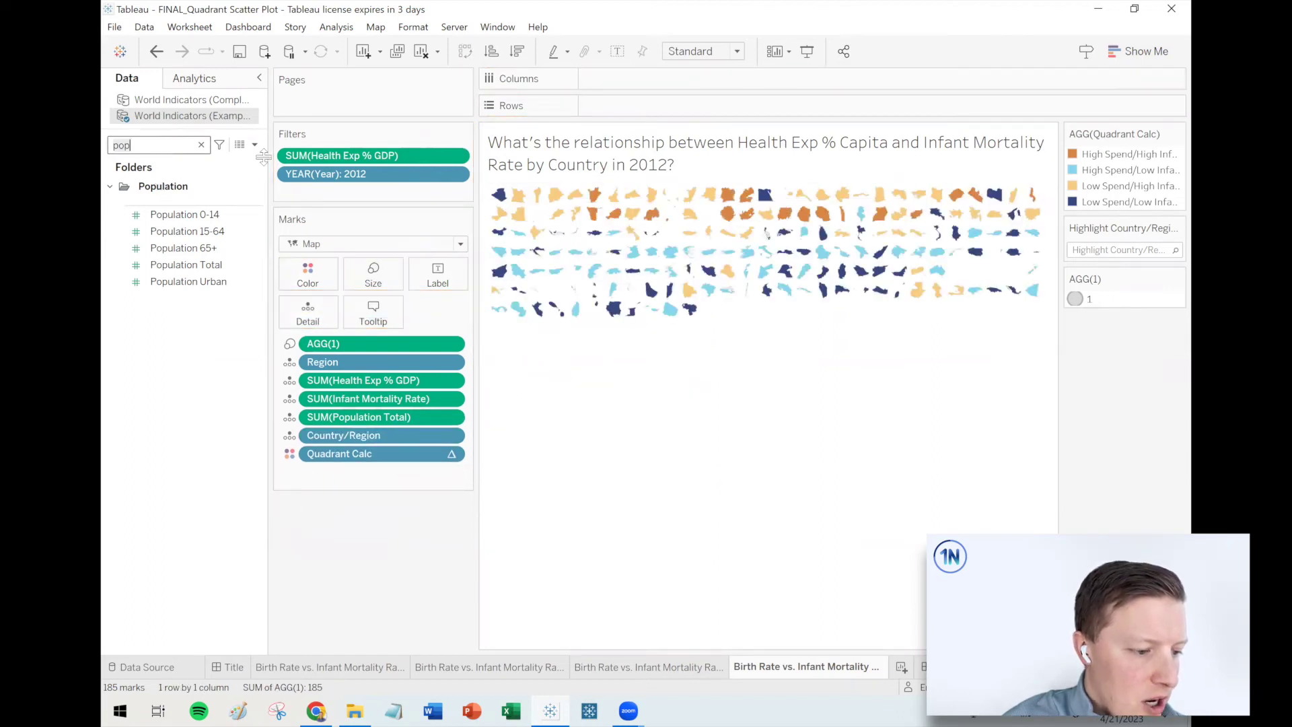
type("lat")
left_click(202, 318)
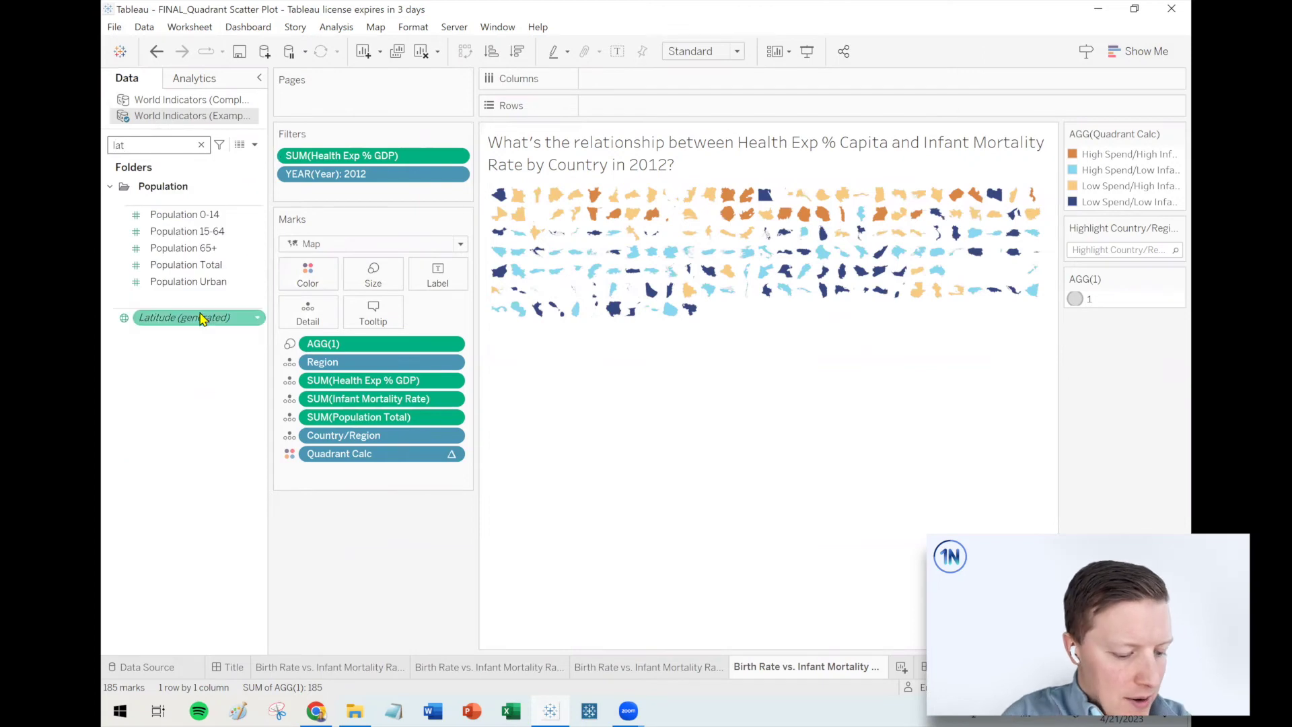
double_click(201, 318)
double_click(162, 147)
key("BackSpace")
type("long")
left_click(161, 204)
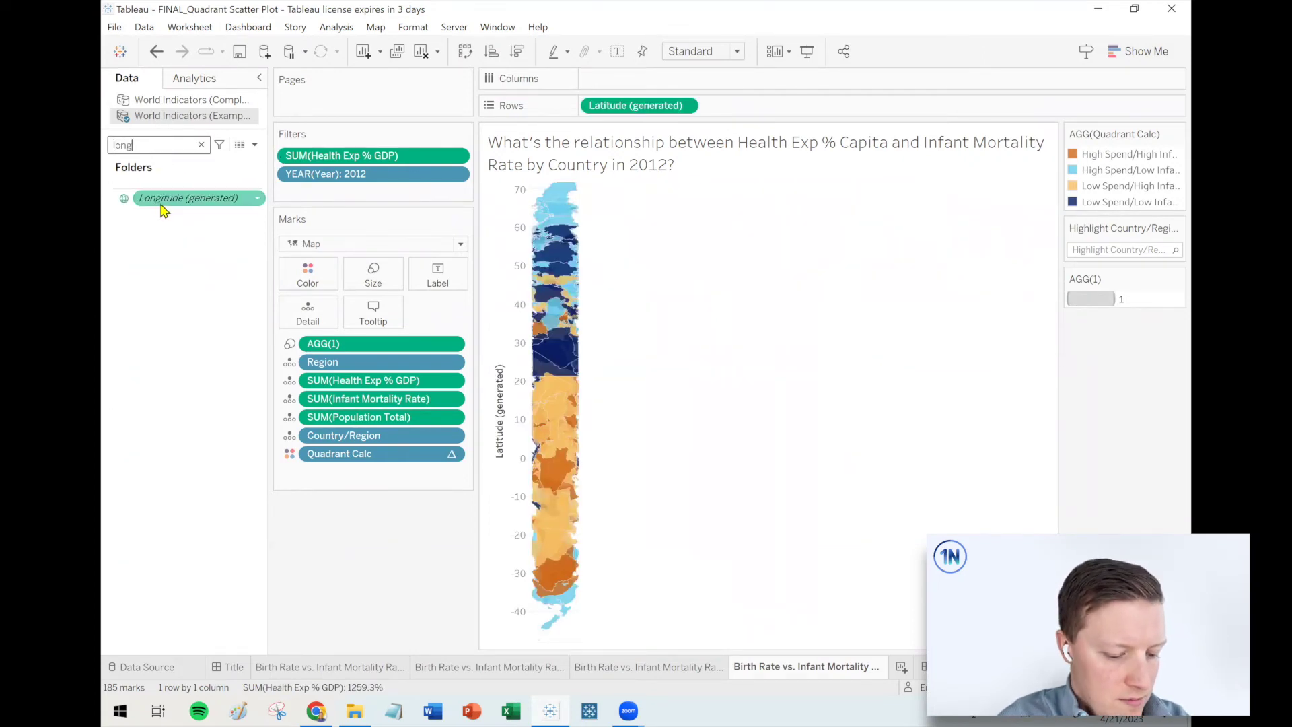
double_click(162, 200)
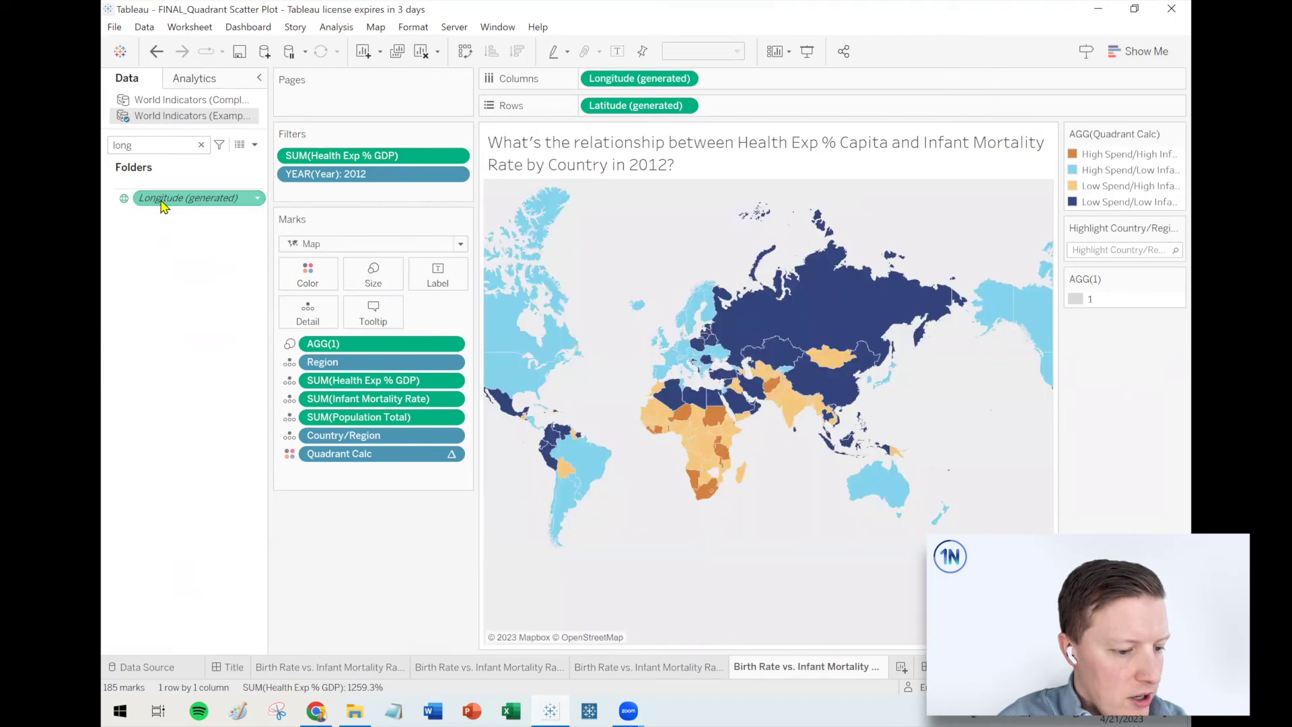
left_click(215, 499)
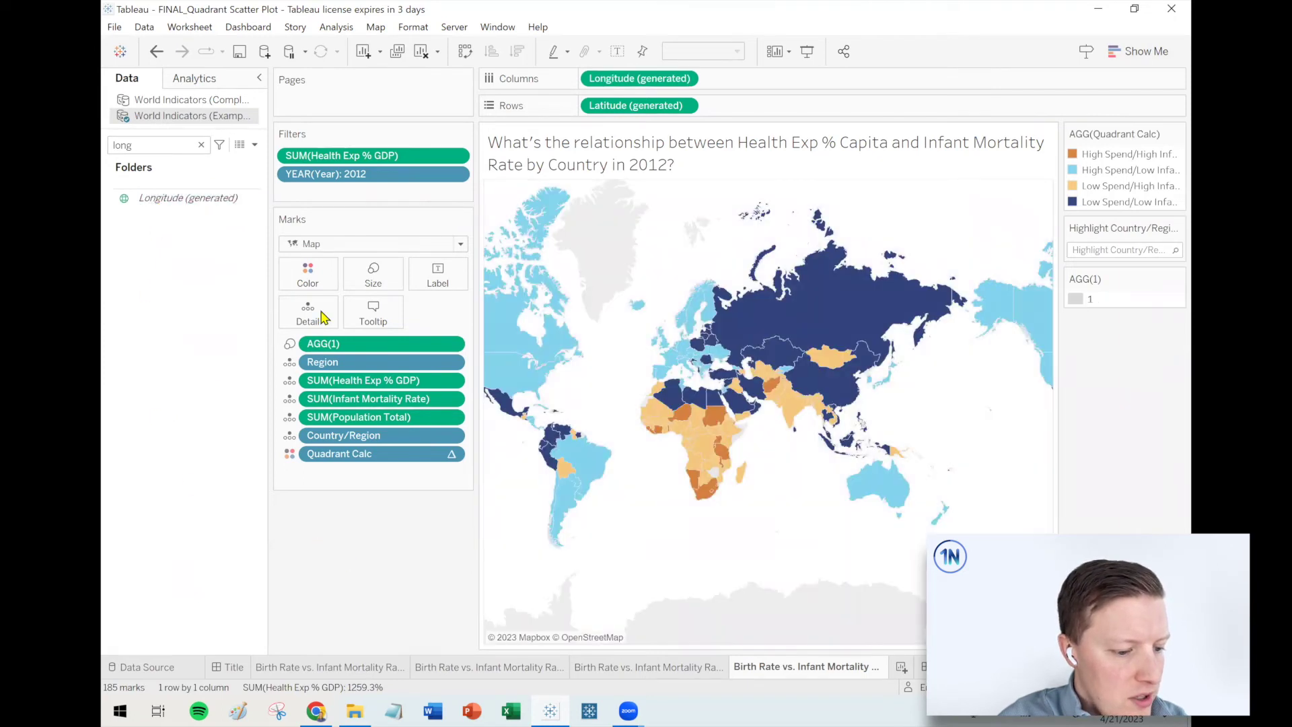
Clear the field search, create a new dashboard and name it "Country Comparison: Health Exp % GDP vs. Infant Mortality Rate"
left_click(201, 144)
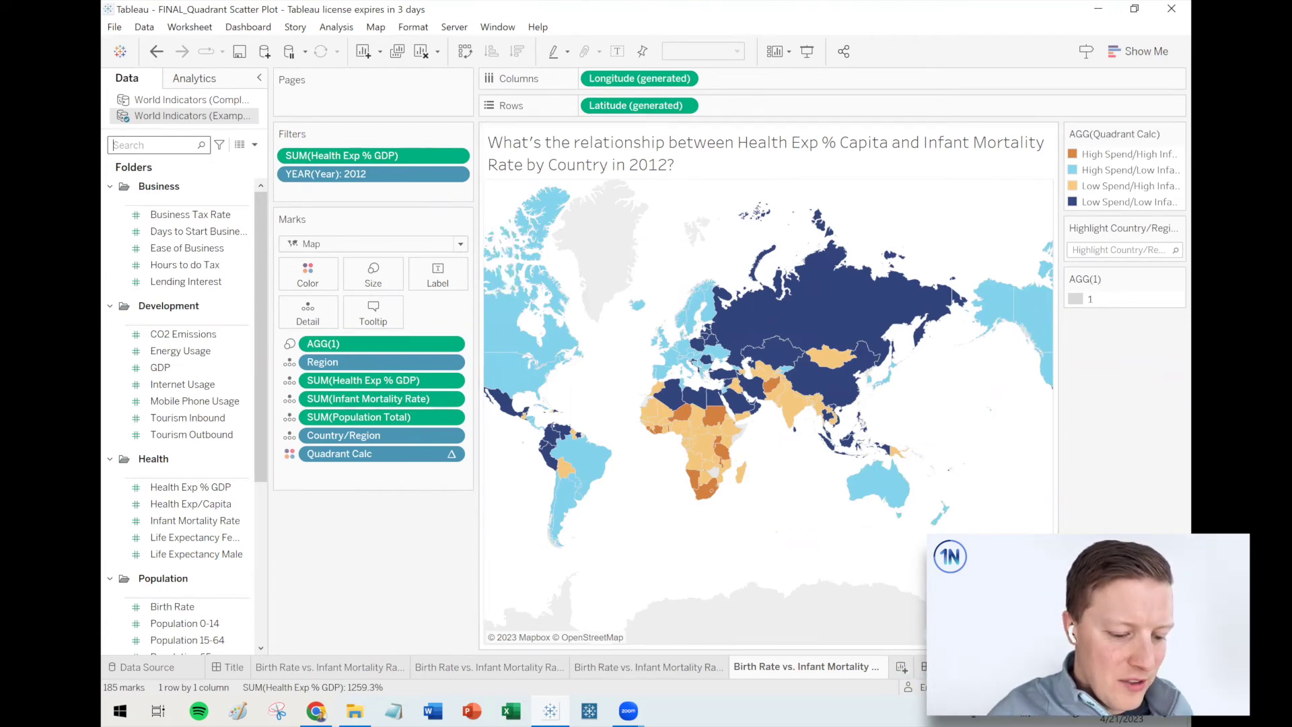
left_click(924, 667)
double_click(918, 667)
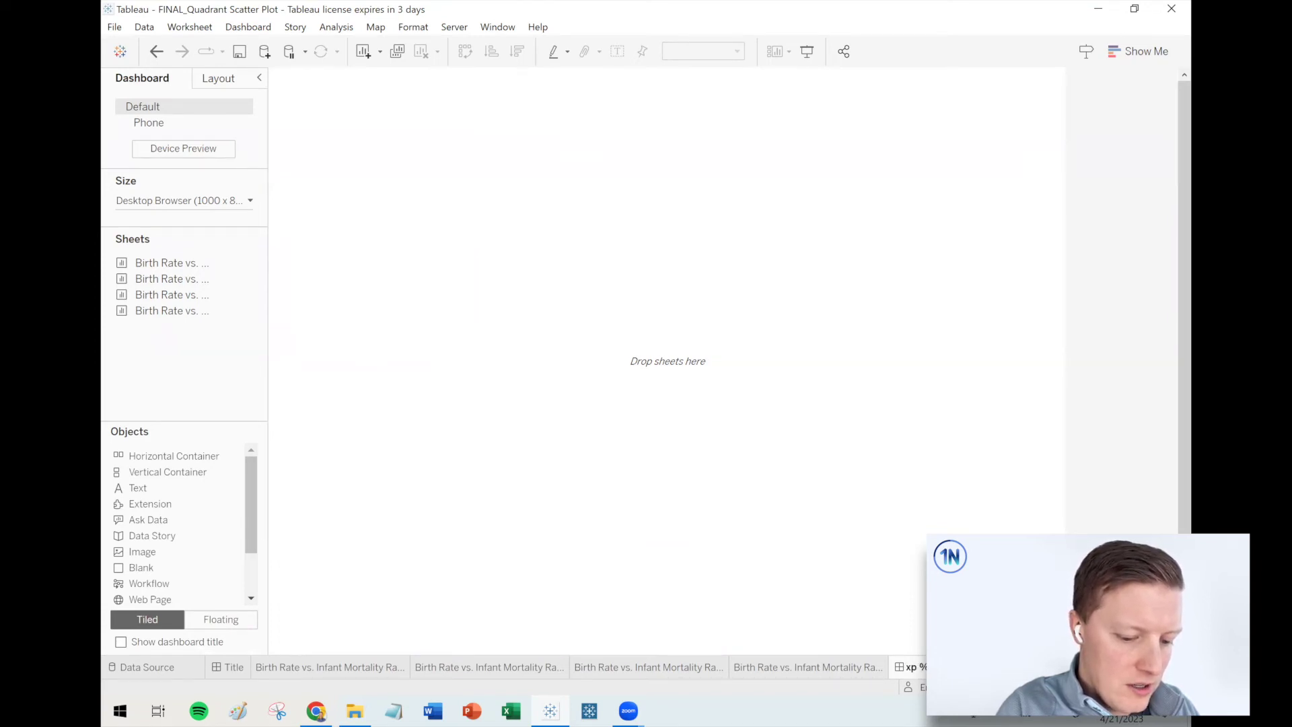
Set the dashboard to a custom fixed size of 1100 x 700 px
left_click(202, 201)
left_click(187, 293)
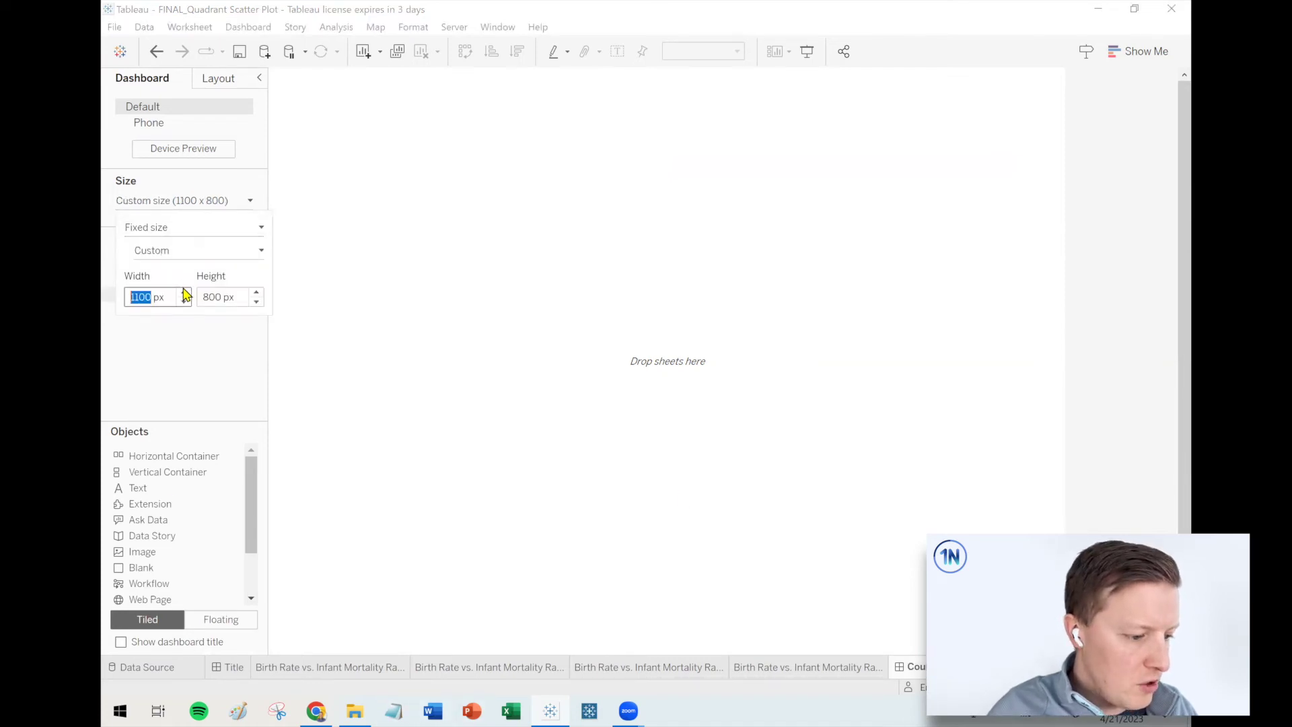
left_click(256, 301)
left_click(231, 338)
mouse_move(141, 294)
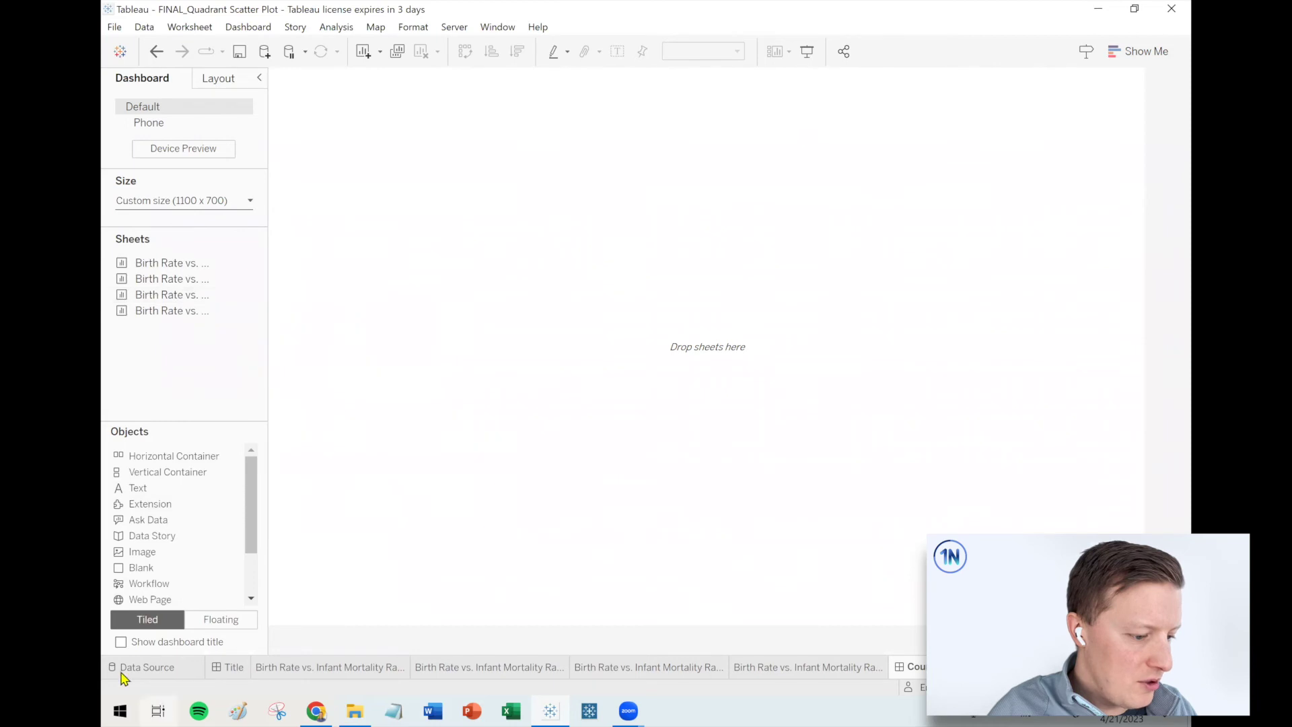
Show the dashboard title and centre its text
left_click(121, 641)
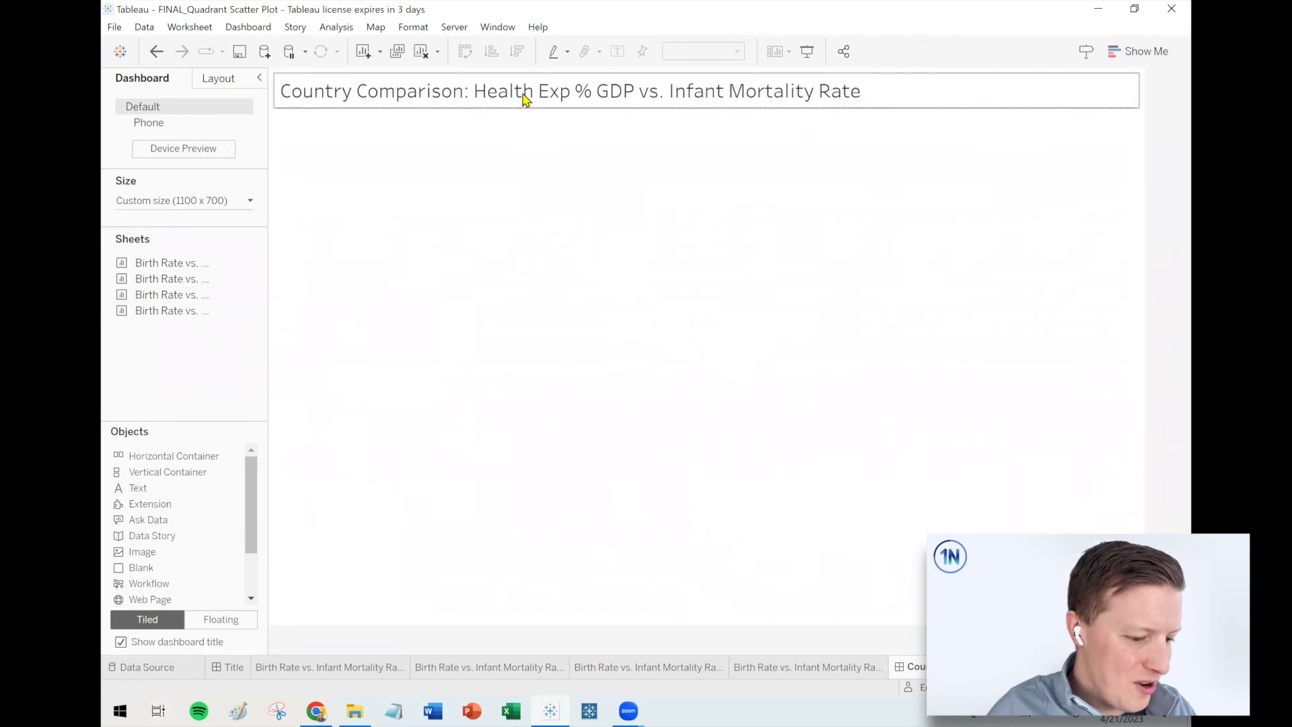
double_click(525, 98)
left_click(745, 255)
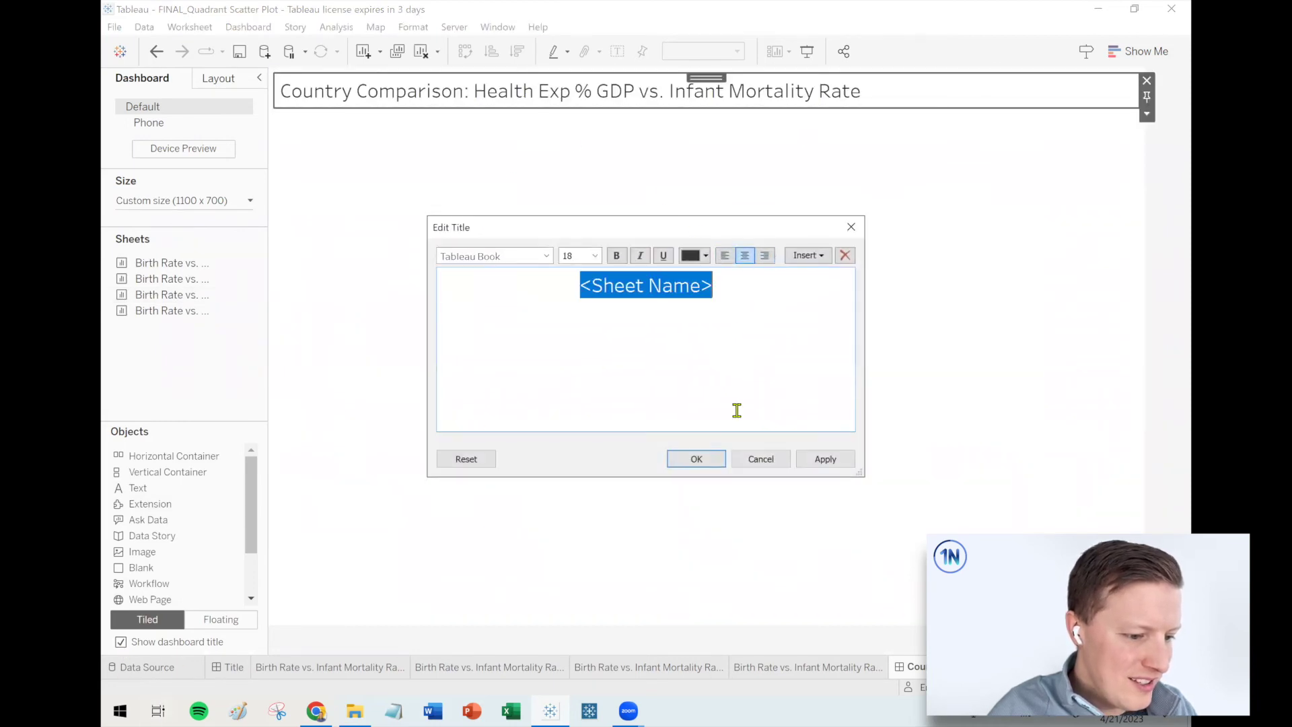
left_click(696, 458)
mouse_move(168, 275)
left_click_drag(166, 269, 727, 236)
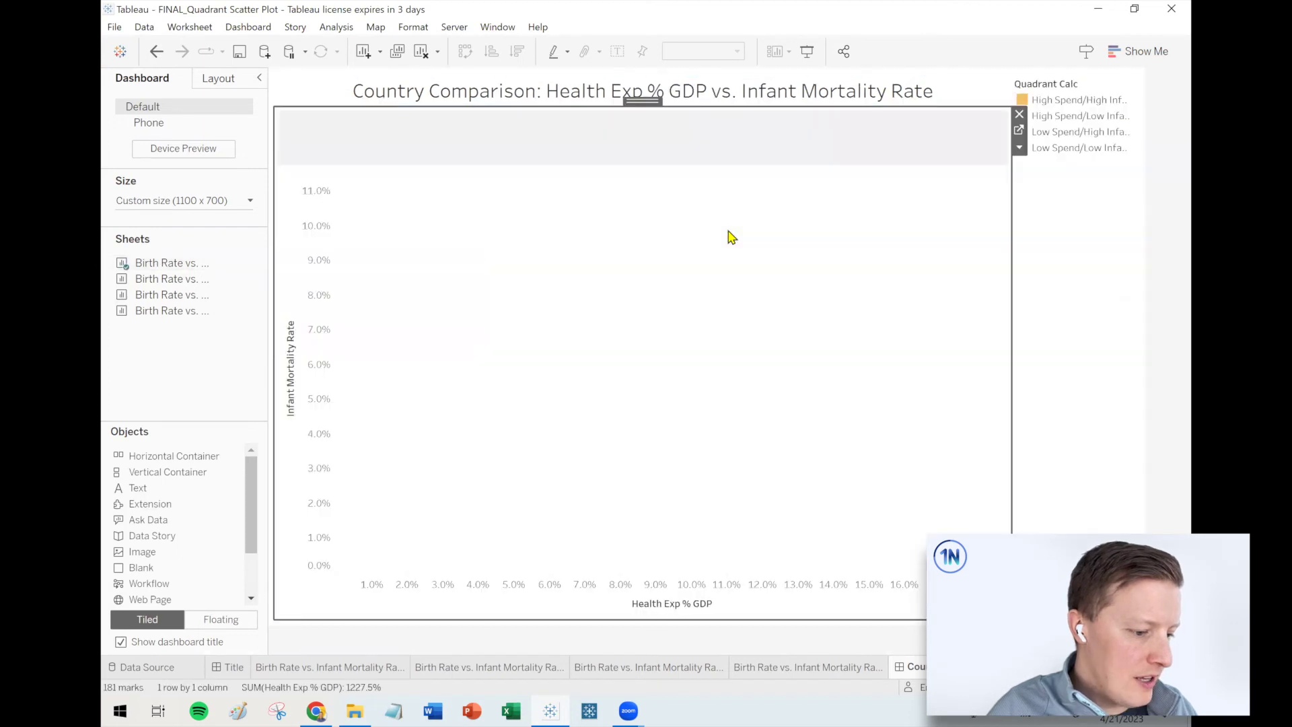
mouse_move(150, 284)
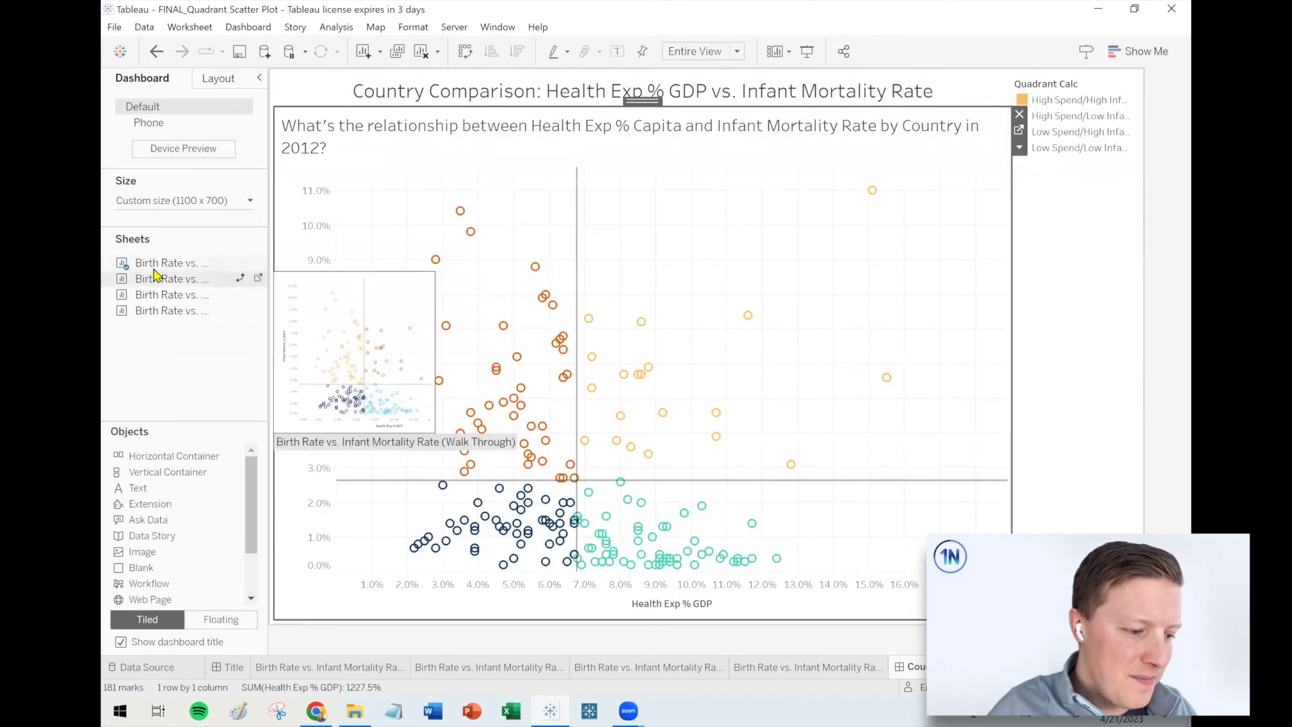
left_click(156, 52)
Place the walk-through scatter plot on the dashboard, with the country table and the world map side by side below it
left_click_drag(138, 278, 619, 319)
mouse_move(149, 304)
left_click_drag(150, 297, 903, 569)
left_click_drag(165, 310, 821, 538)
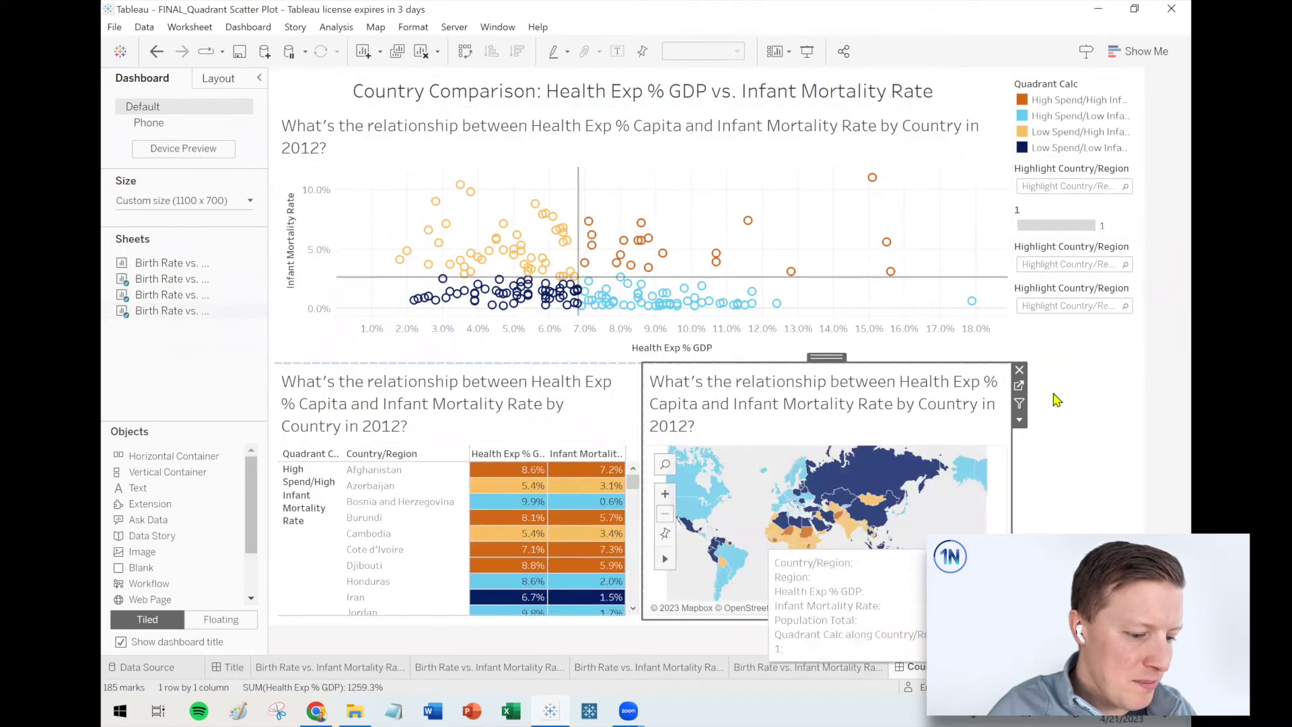
Retitle the country table "Country List" and the world map "Country Map"
double_click(405, 410)
type("Country List")
left_click(690, 460)
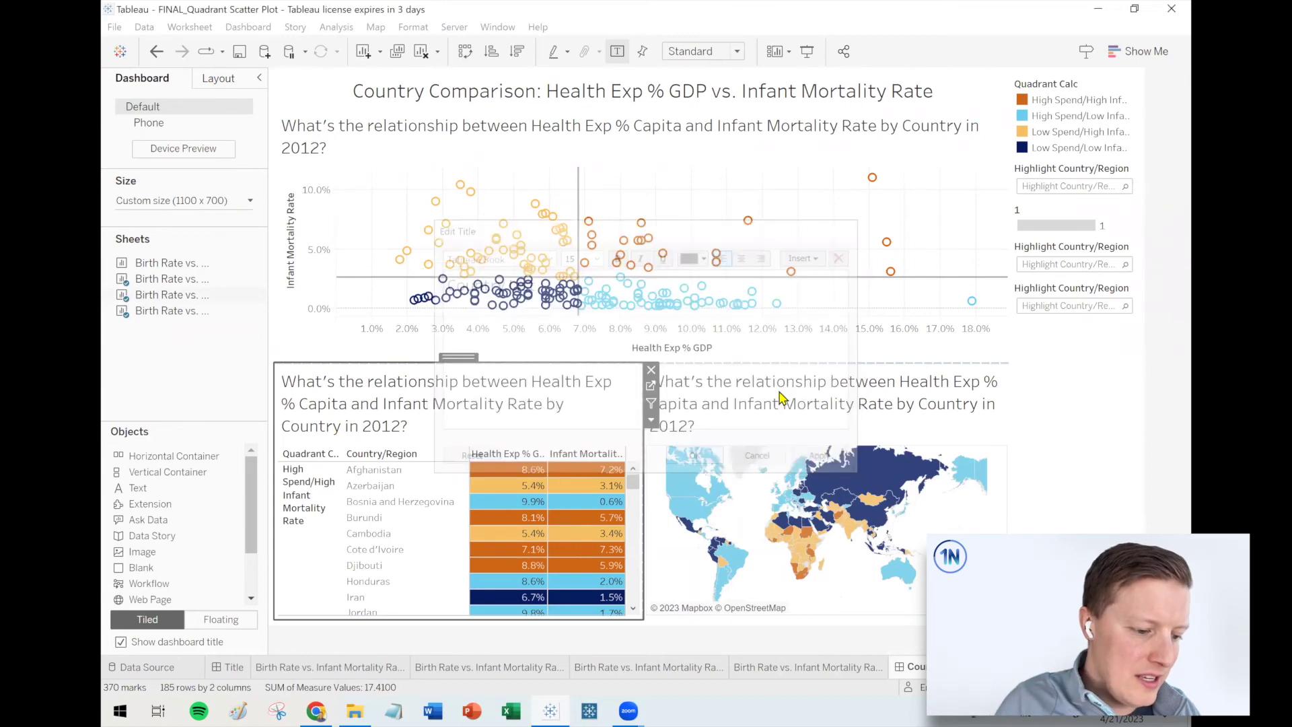
double_click(779, 390)
type("Countr")
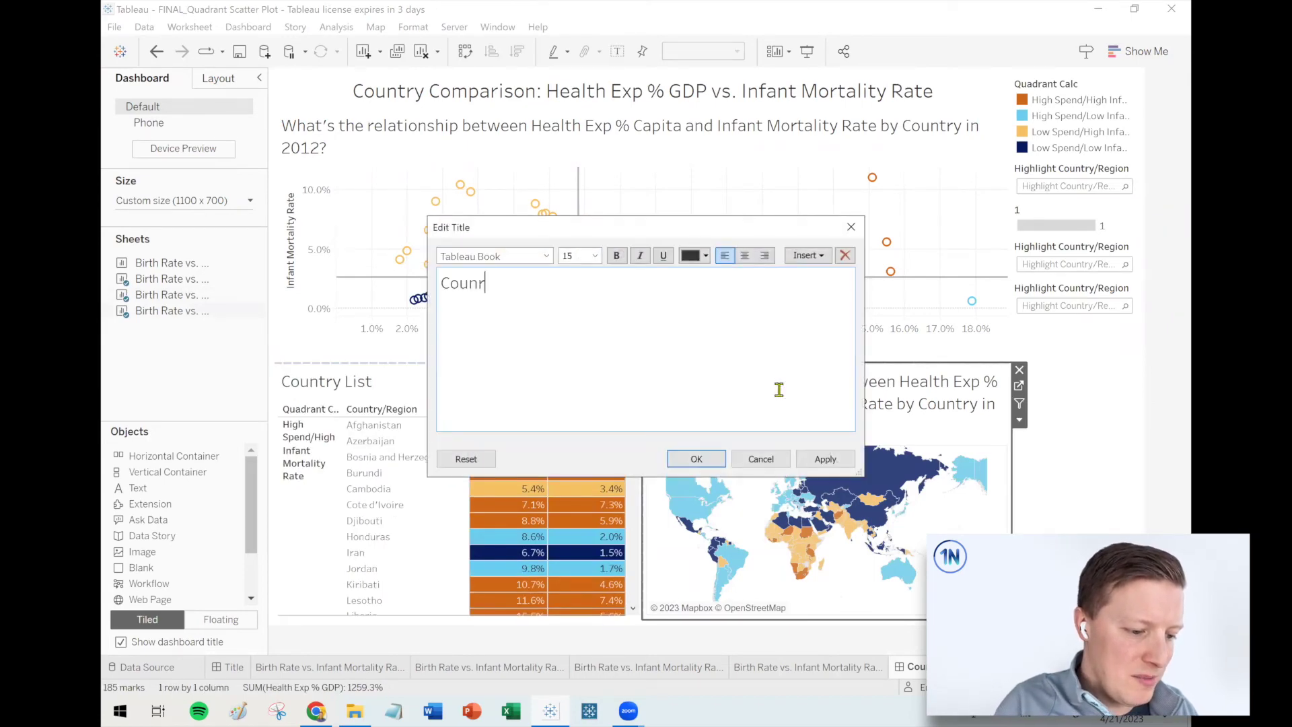
type("y Map")
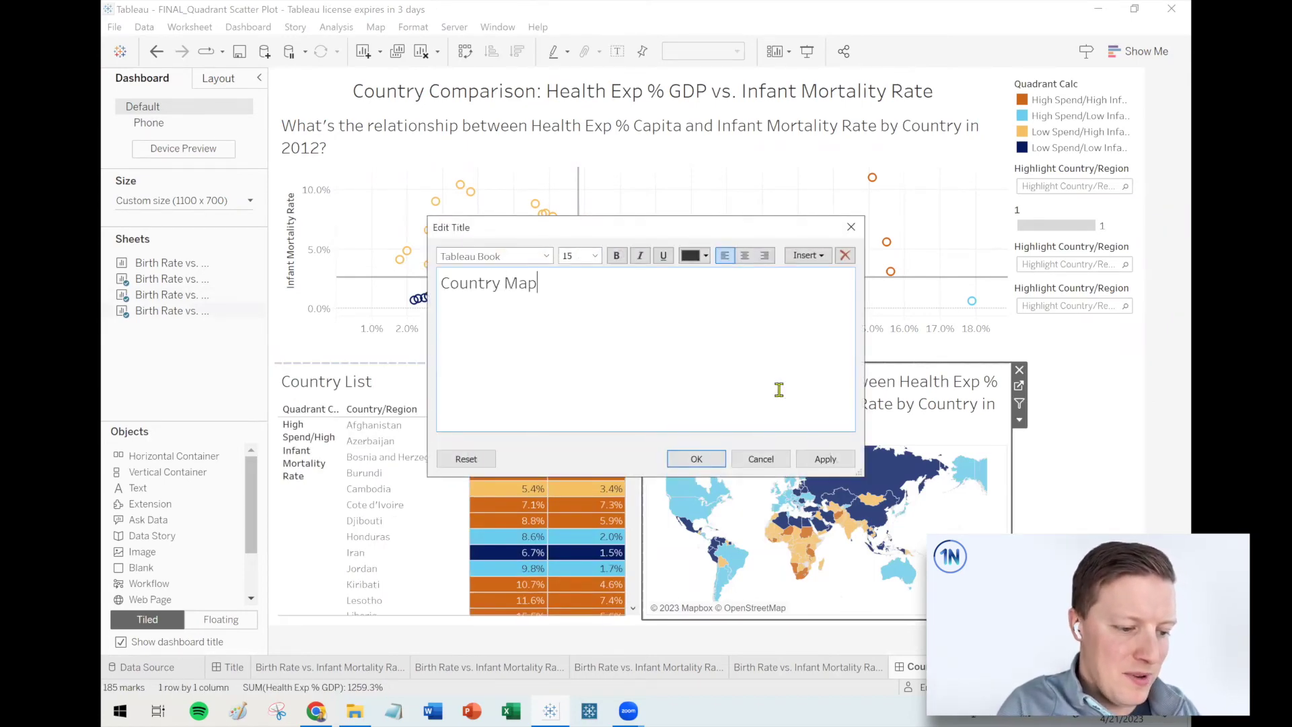
left_click(695, 461)
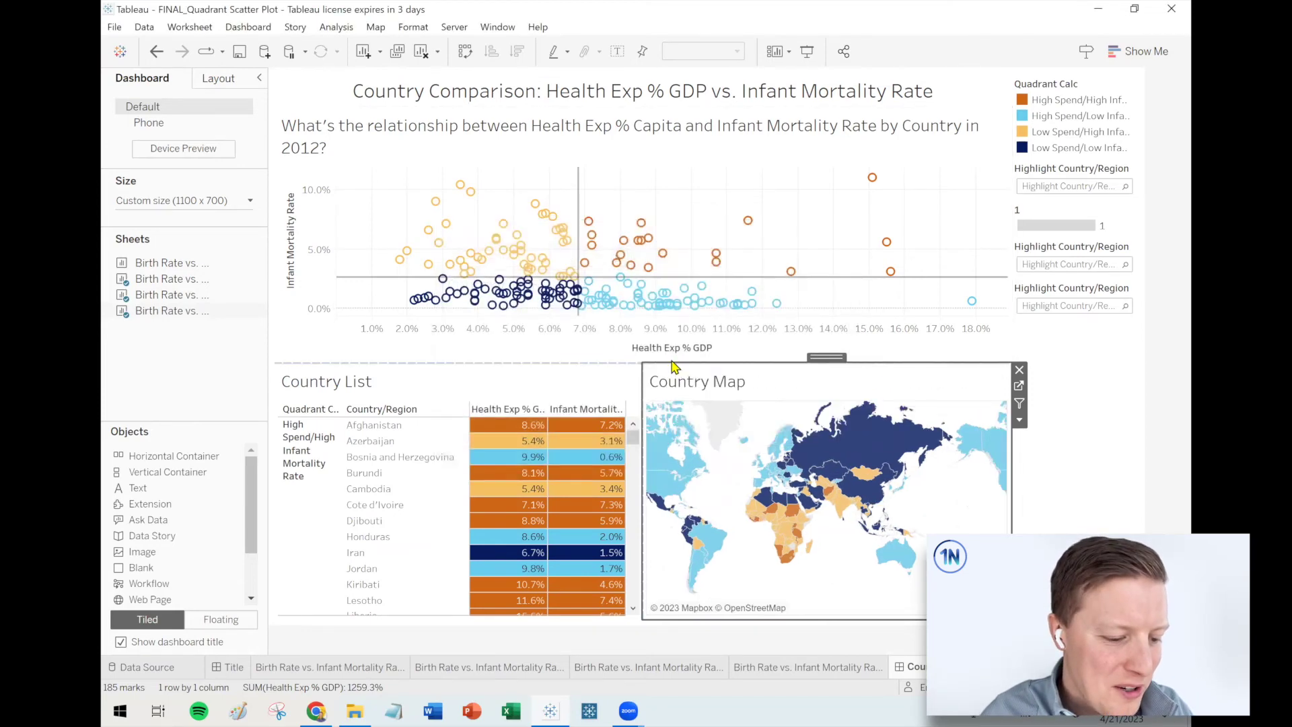
Make the scatter plot slightly taller and remove the size legend labelled 1 from the dashboard
left_click_drag(671, 361, 671, 375)
left_click(1104, 231)
left_click(1087, 215)
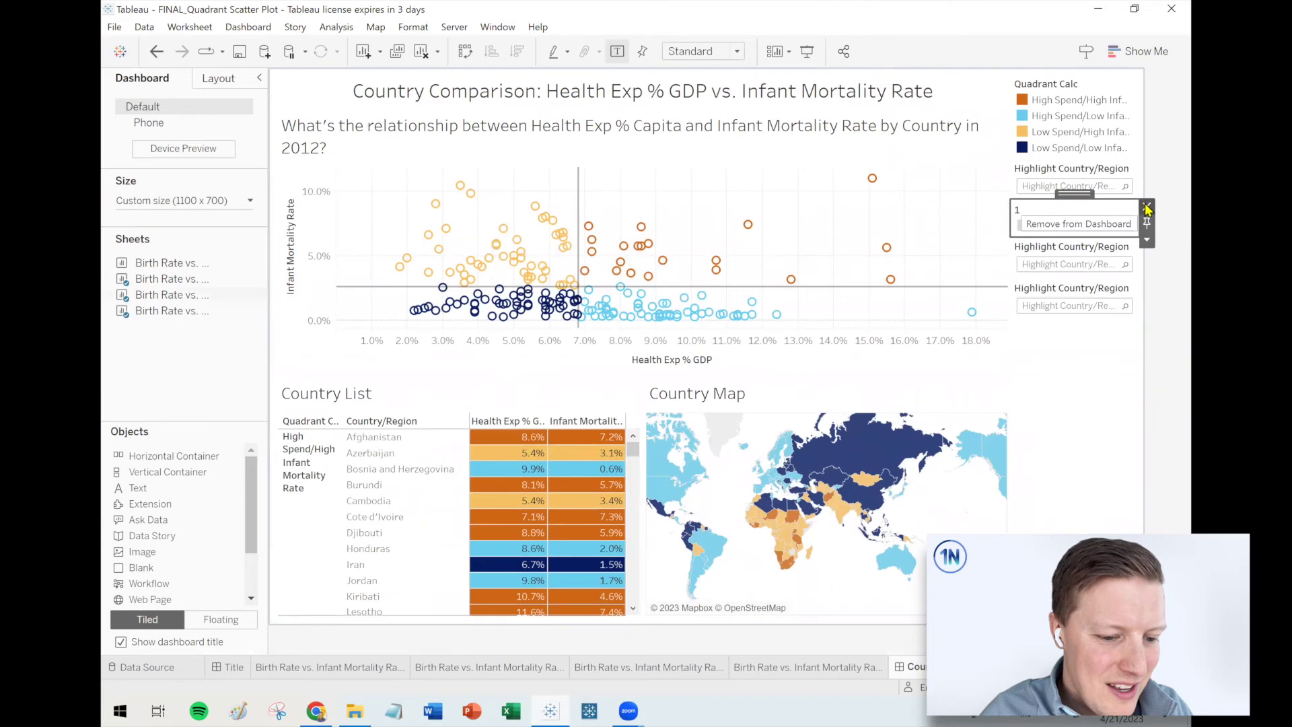
left_click(1149, 209)
Move the Quadrant Calc legend between the dashboard title and the scatter plot and arrange its items in a single row
left_click(1077, 100)
left_click(1076, 76)
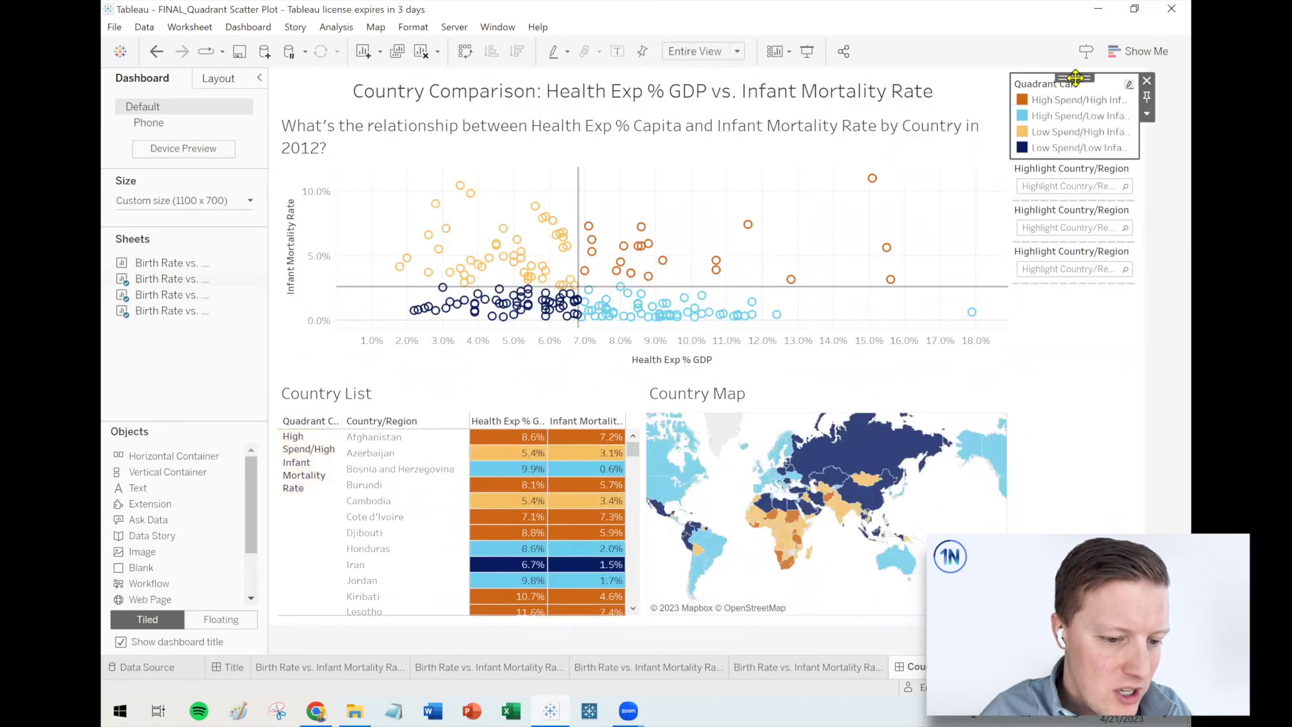
mouse_move(1072, 84)
left_mouse_down()
mouse_move(746, 140)
mouse_move(745, 155)
left_mouse_up()
left_click(1020, 132)
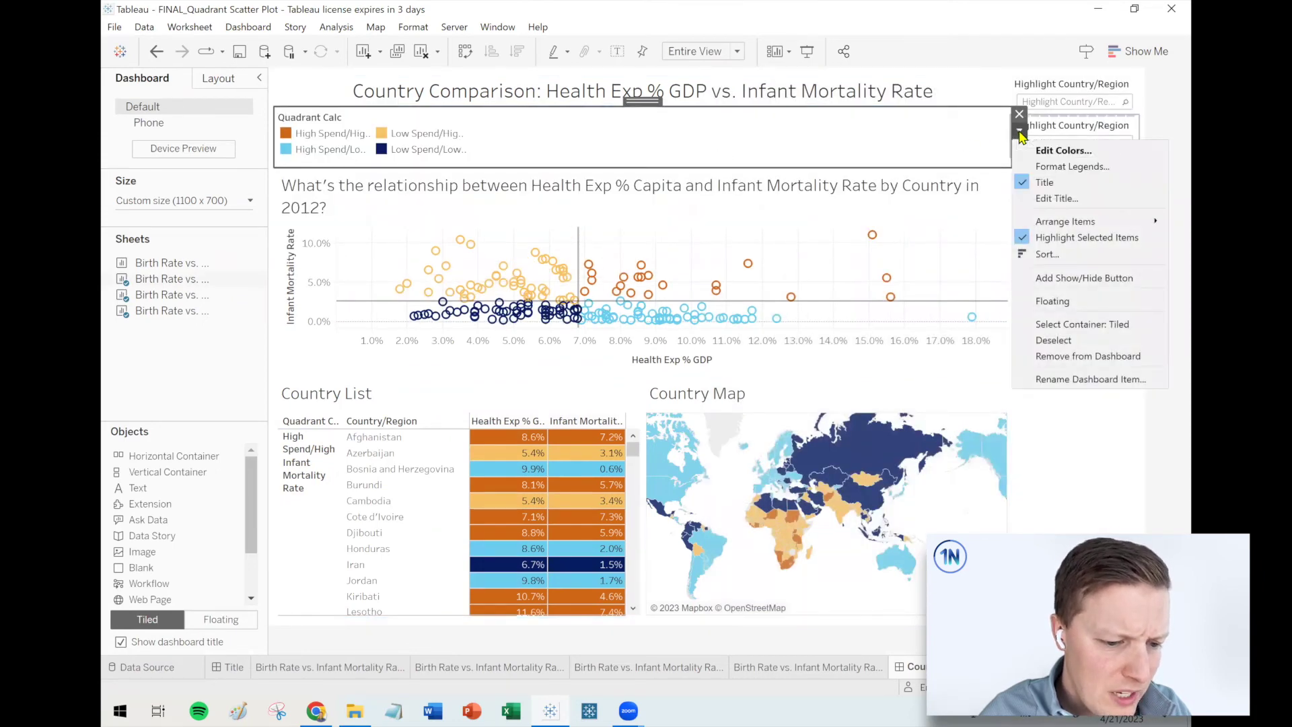
mouse_move(1048, 227)
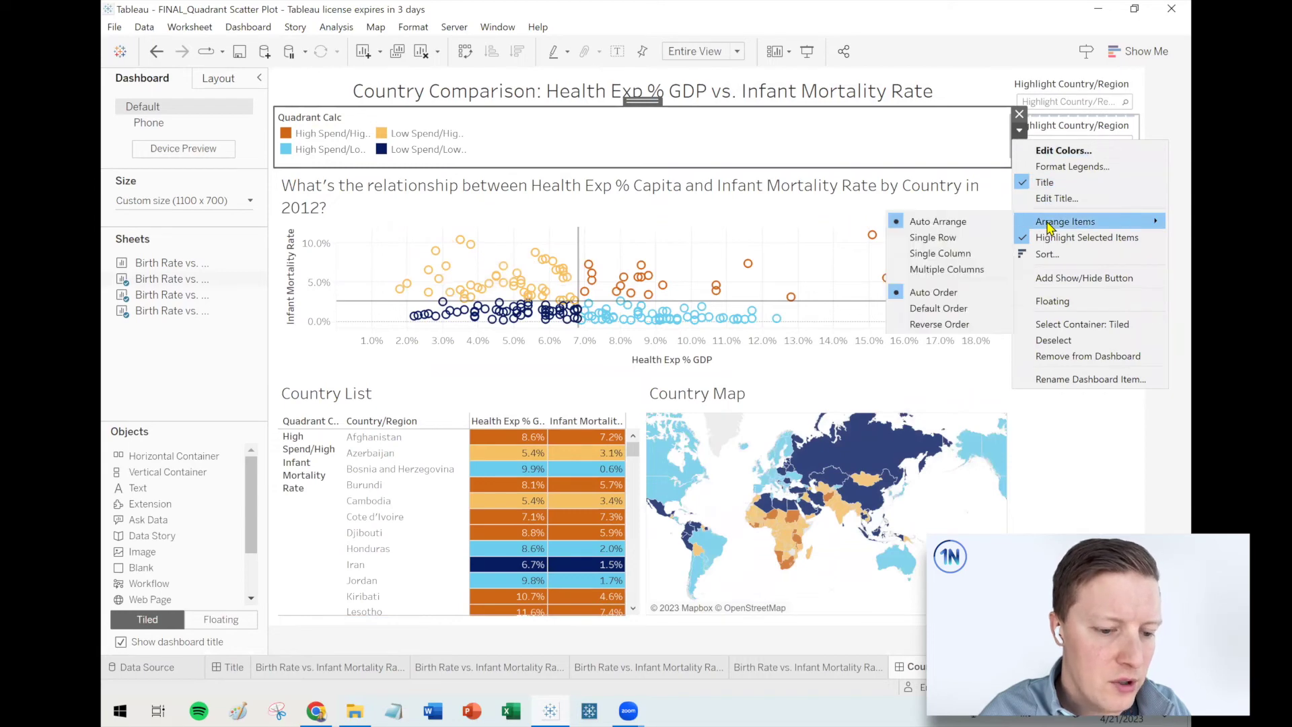
left_click(934, 239)
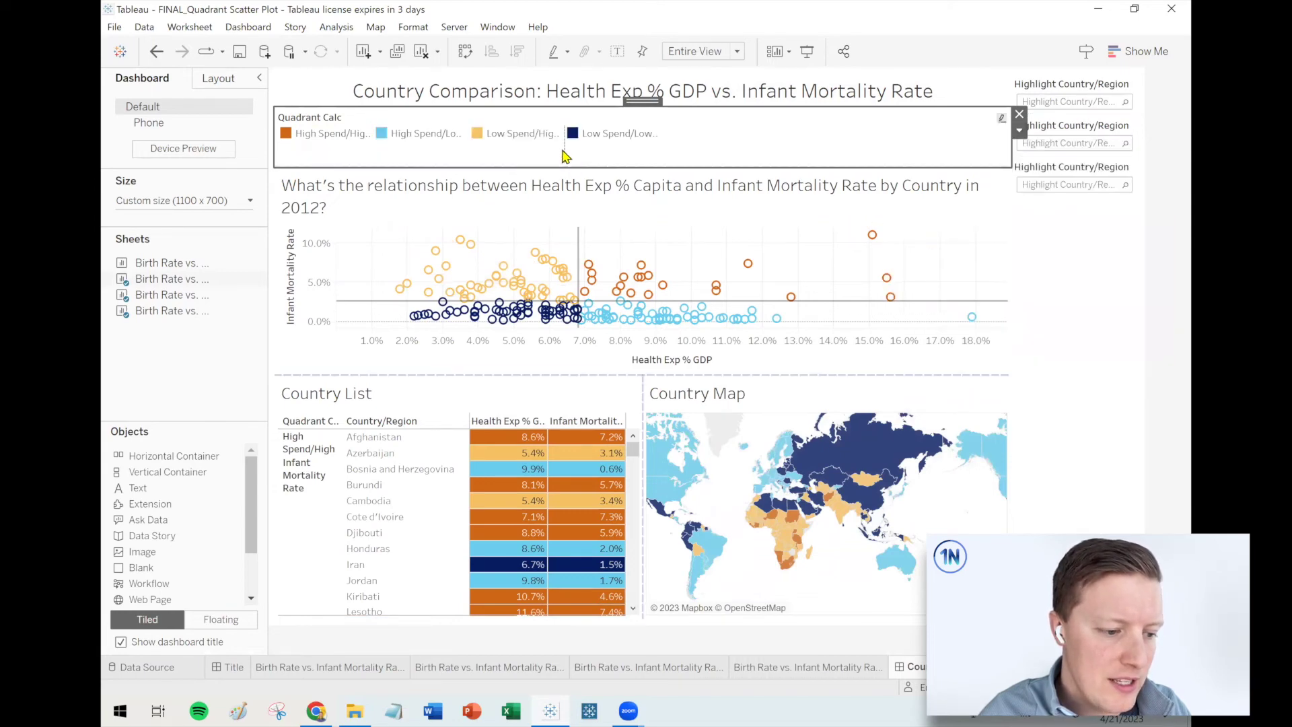
Widen the legend items and reorder them so Low Spend/High Infant Mortality comes before High Spend/Low Infant Mortality
left_click_drag(571, 139, 818, 139)
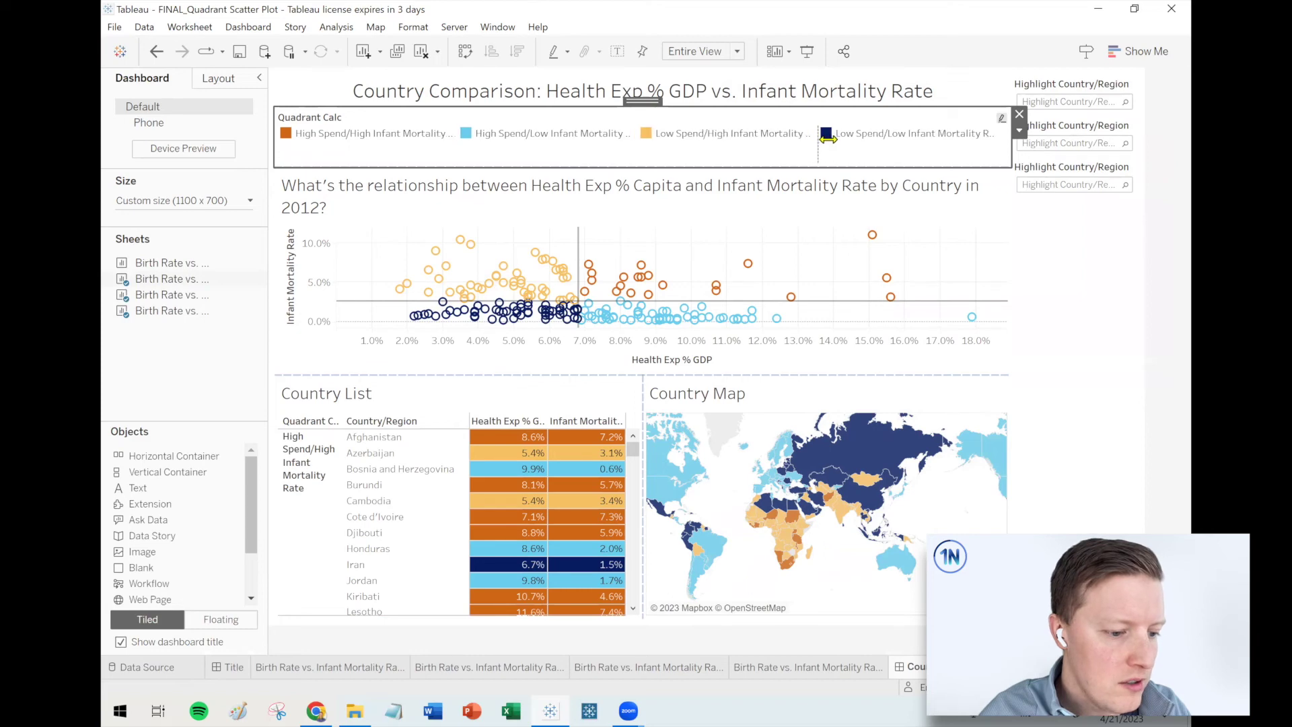
left_click(671, 138)
left_click_drag(480, 147, 485, 138)
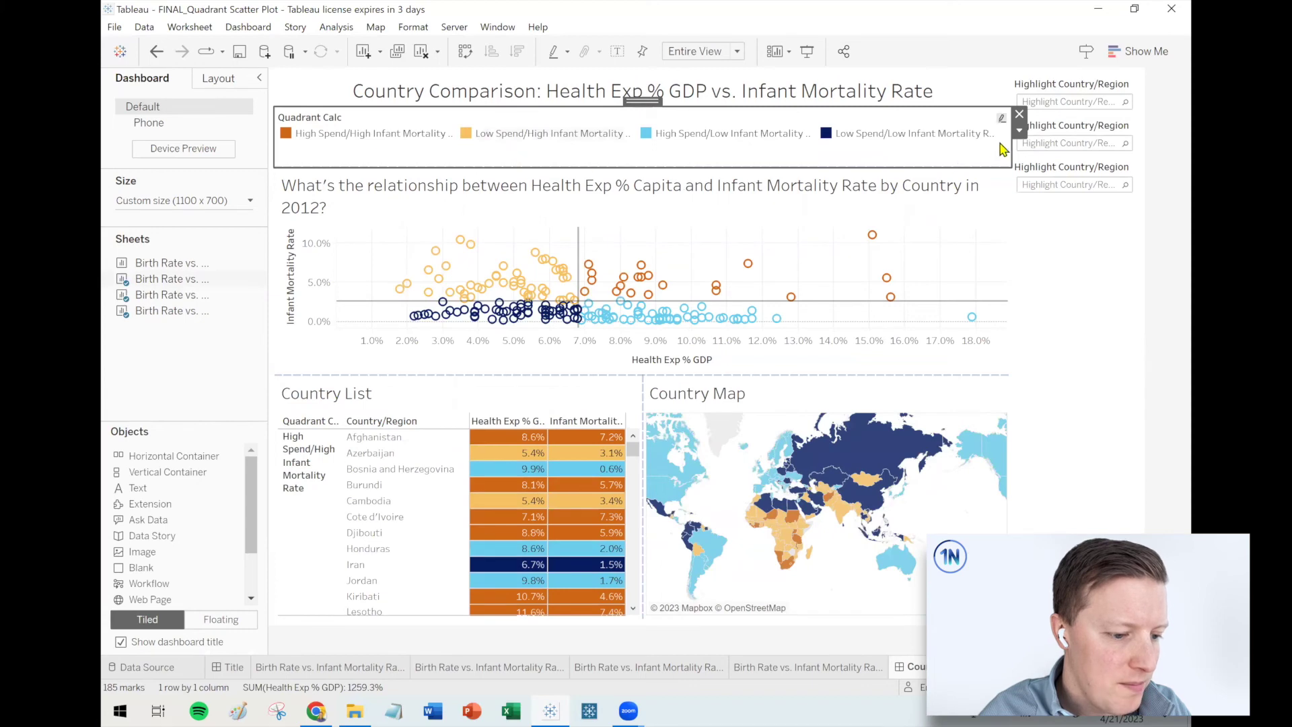
Remove the two duplicate Highlight Country/Region controls from the dashboard
left_click(1099, 129)
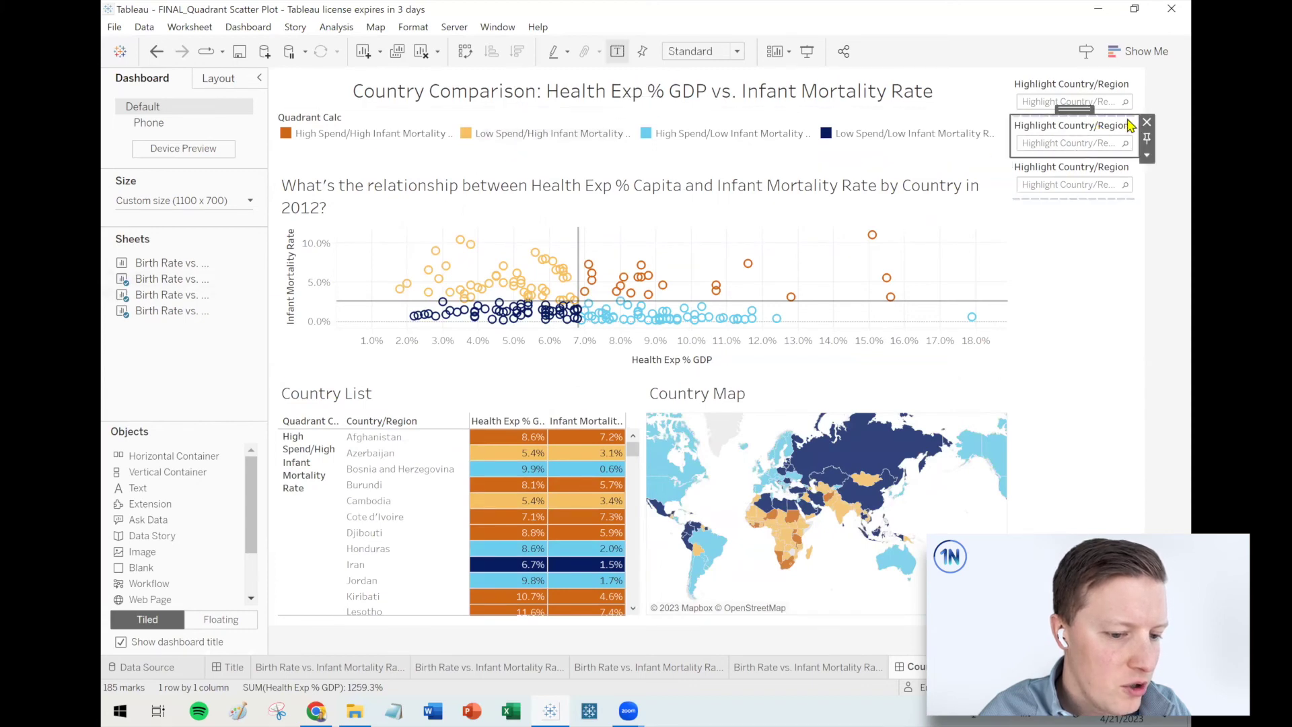
key("Delete")
left_click(1124, 131)
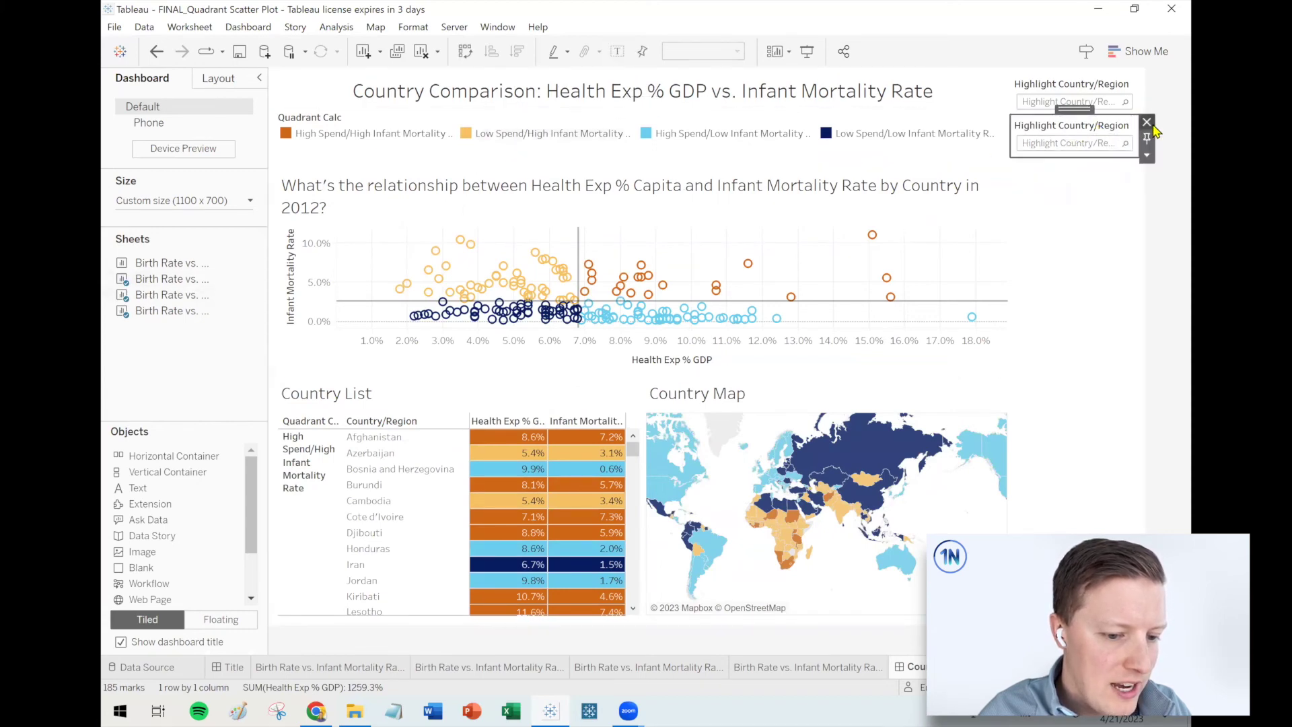
left_click(1147, 123)
Test the remaining country highlighter by highlighting Afghanistan across the three views
left_click(1148, 116)
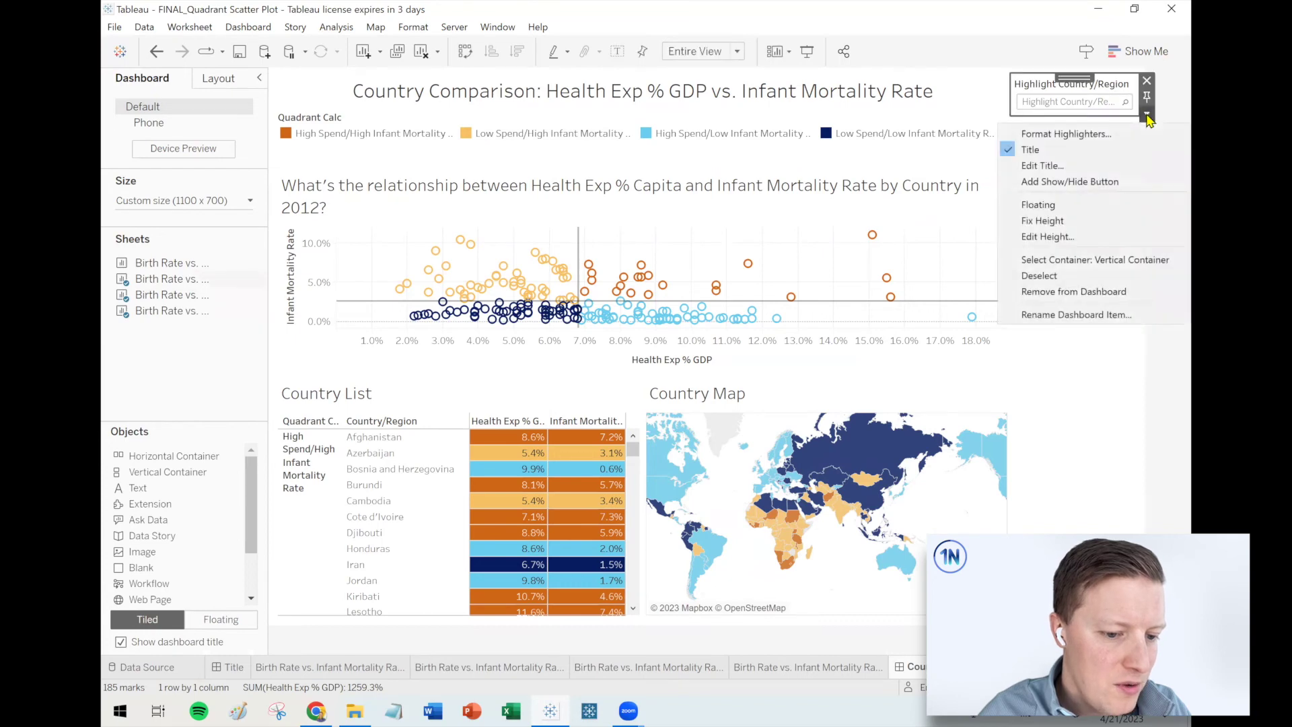
left_click(1075, 101)
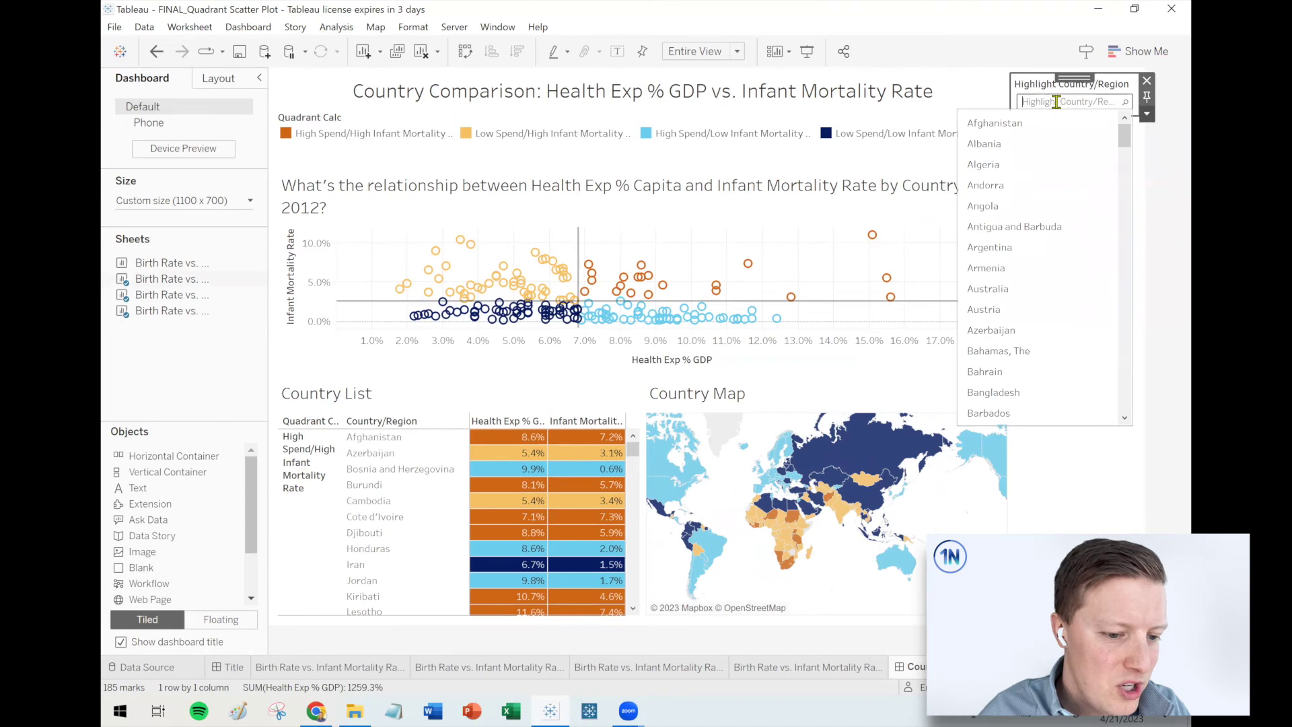
left_click(1035, 125)
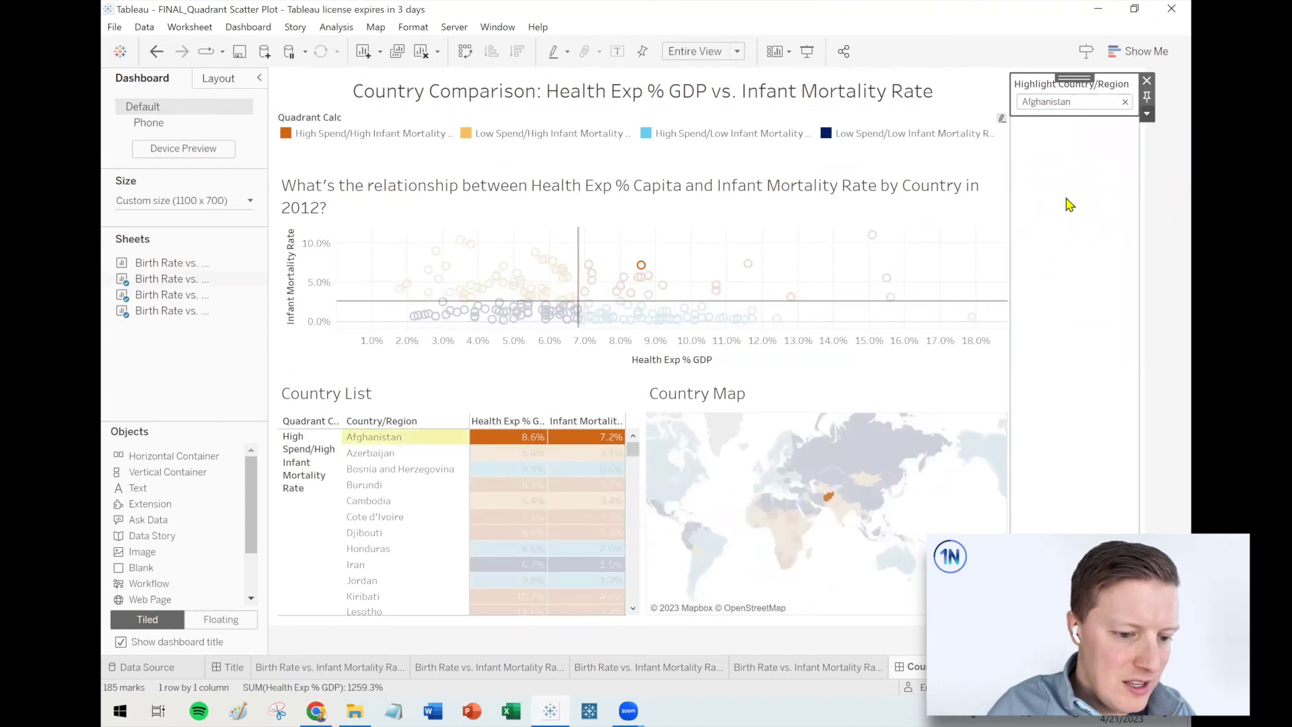
left_click(1077, 101)
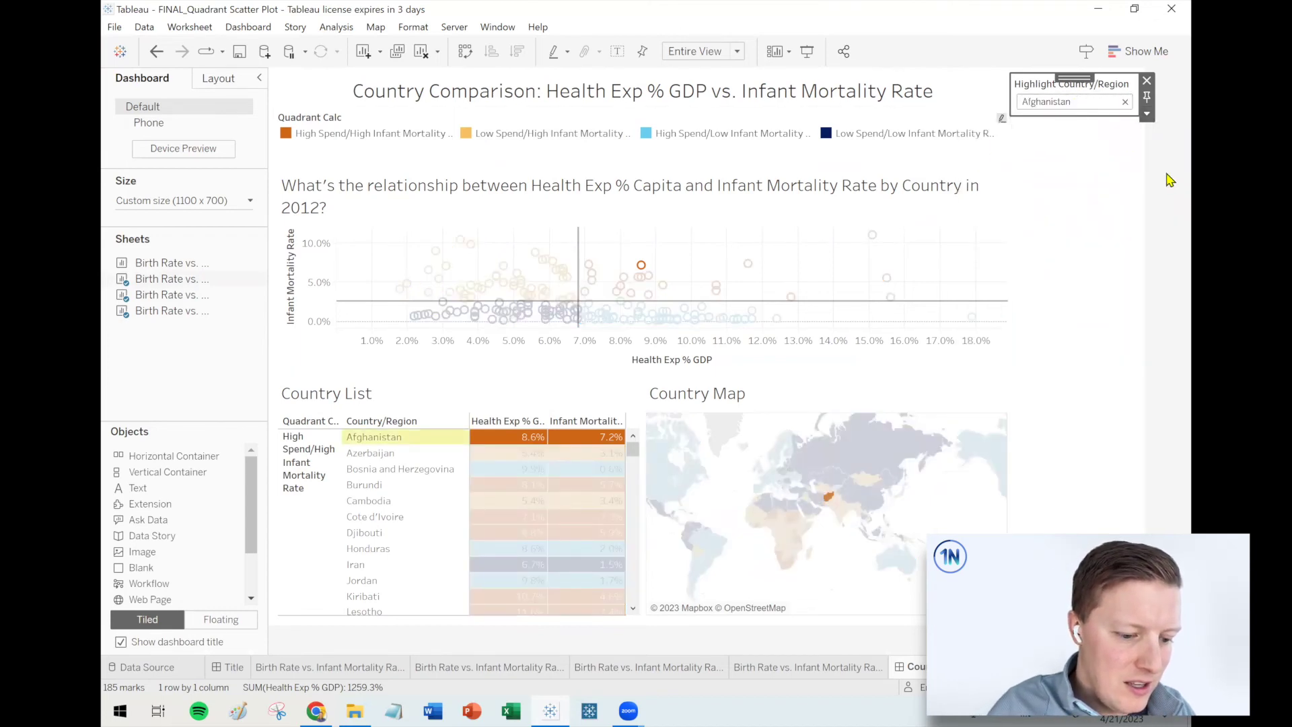
Move the Highlight Country/Region control beside the dashboard title and size it to fit there
left_click(1075, 93)
left_click_drag(1075, 93, 879, 95)
left_click_drag(694, 372, 696, 216)
left_click_drag(743, 348, 1001, 105)
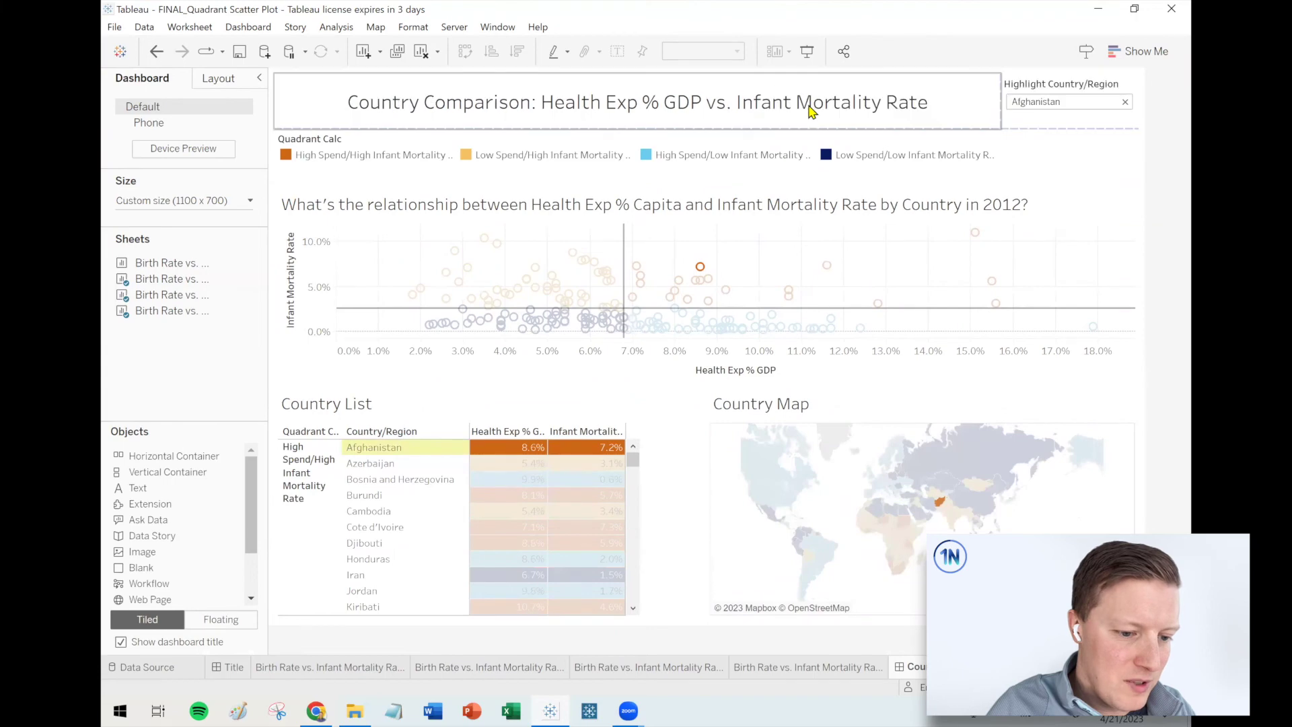
Left-align the dashboard title and reduce the height of its row
double_click(811, 106)
left_click(726, 256)
left_click(697, 459)
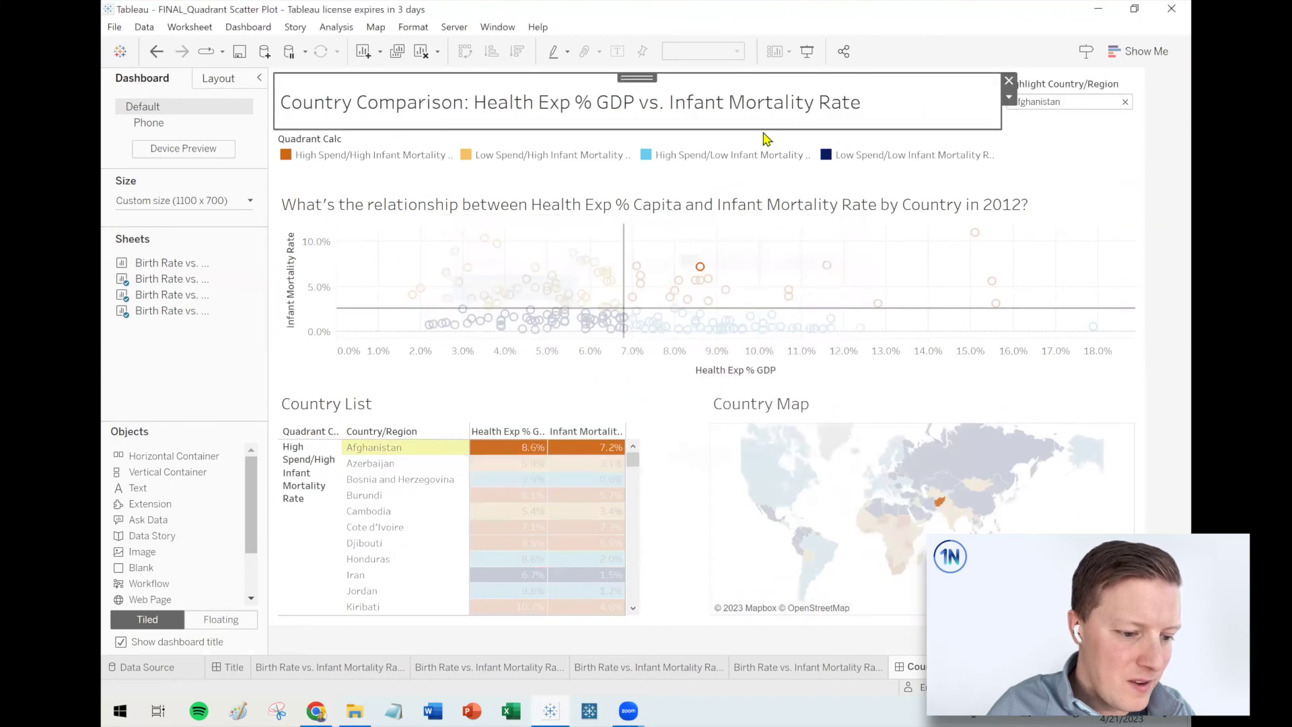
left_click(951, 162)
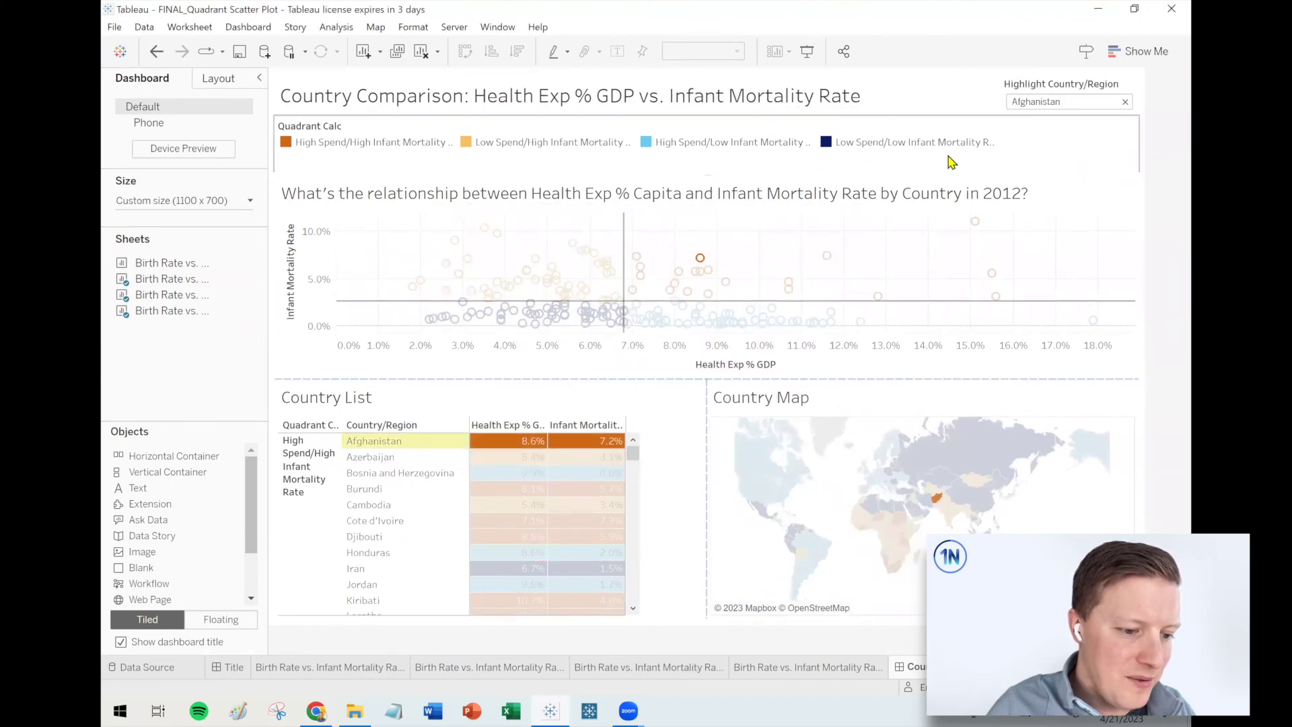
Clear the Afghanistan highlight and try out selecting the points in the scatter plot's high spend/high mortality quadrant
left_click(1125, 102)
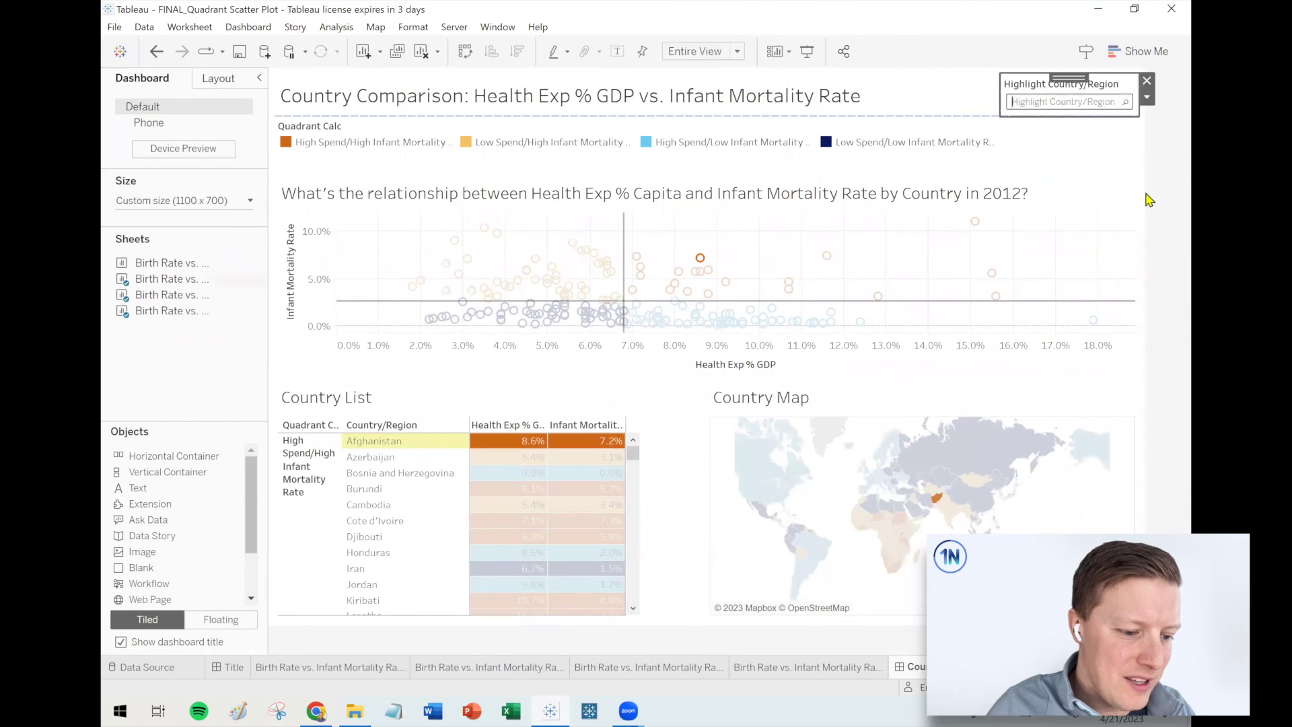
left_click(650, 229)
left_click_drag(634, 222, 1045, 300)
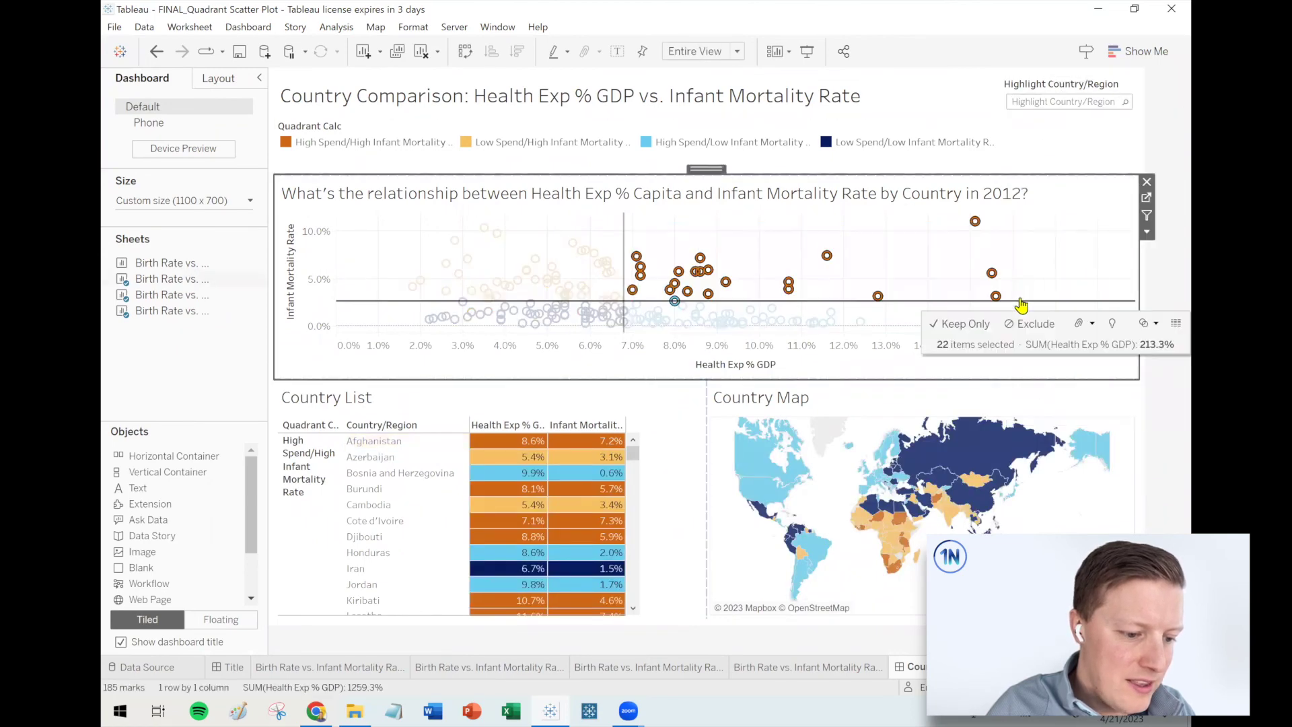
left_click(790, 239)
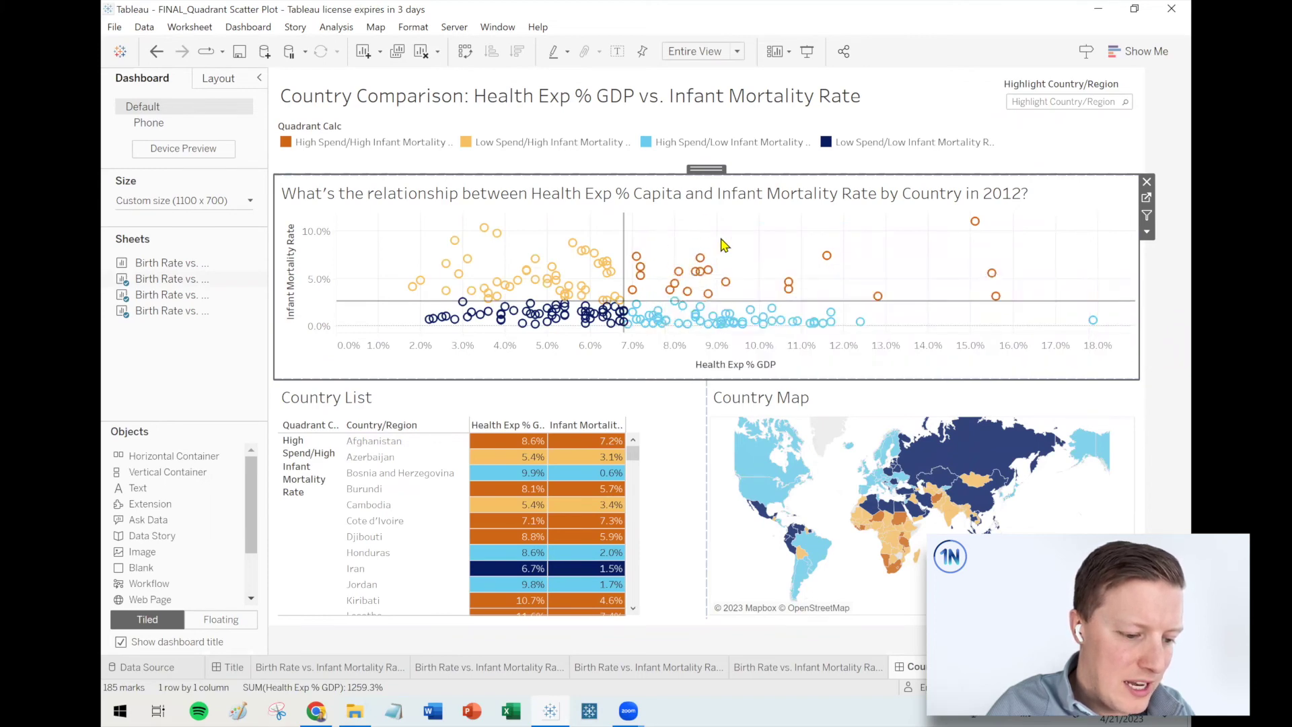
Use the scatter plot as a filter and test it with the high spend/high mortality quadrant and the Afghanistan point
left_click(1147, 215)
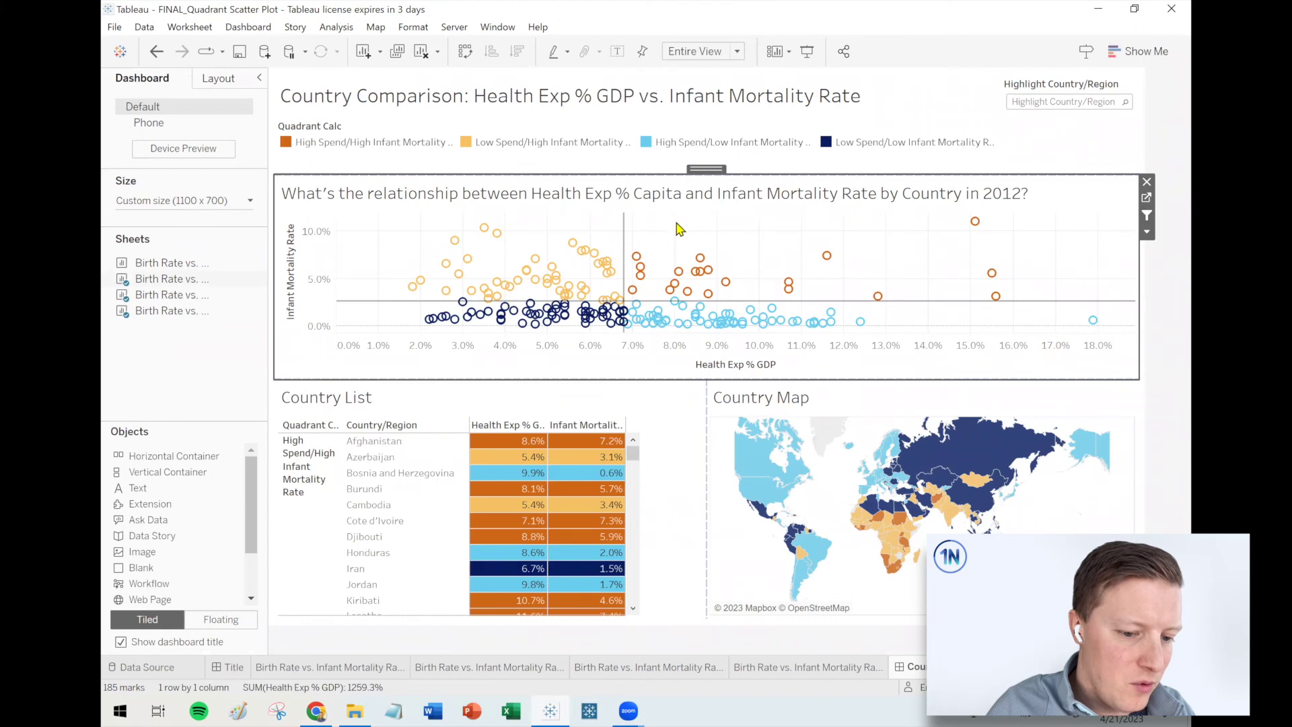
left_click_drag(638, 227, 1020, 303)
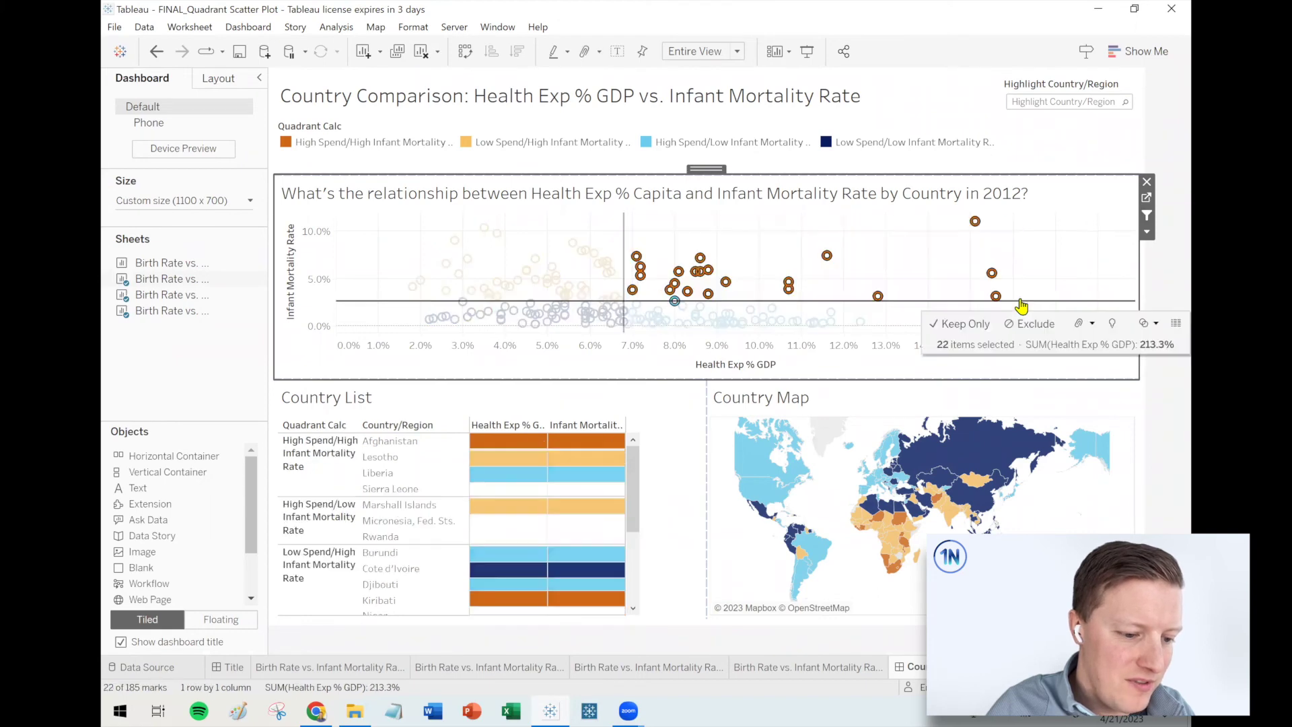
left_click(759, 237)
mouse_move(698, 265)
left_click(700, 262)
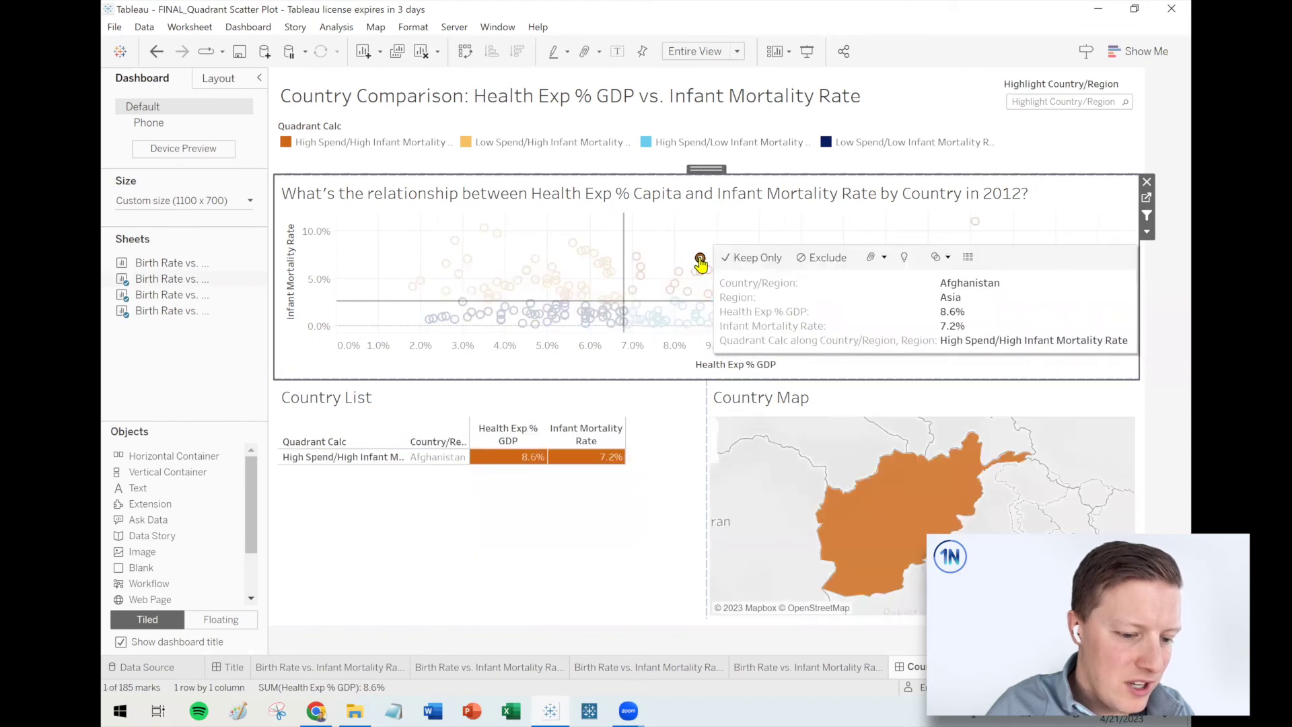
Select small clusters of high spend/high mortality points, compare their quadrant colors in the list and map, and clear the selection
left_click_drag(634, 237, 721, 282)
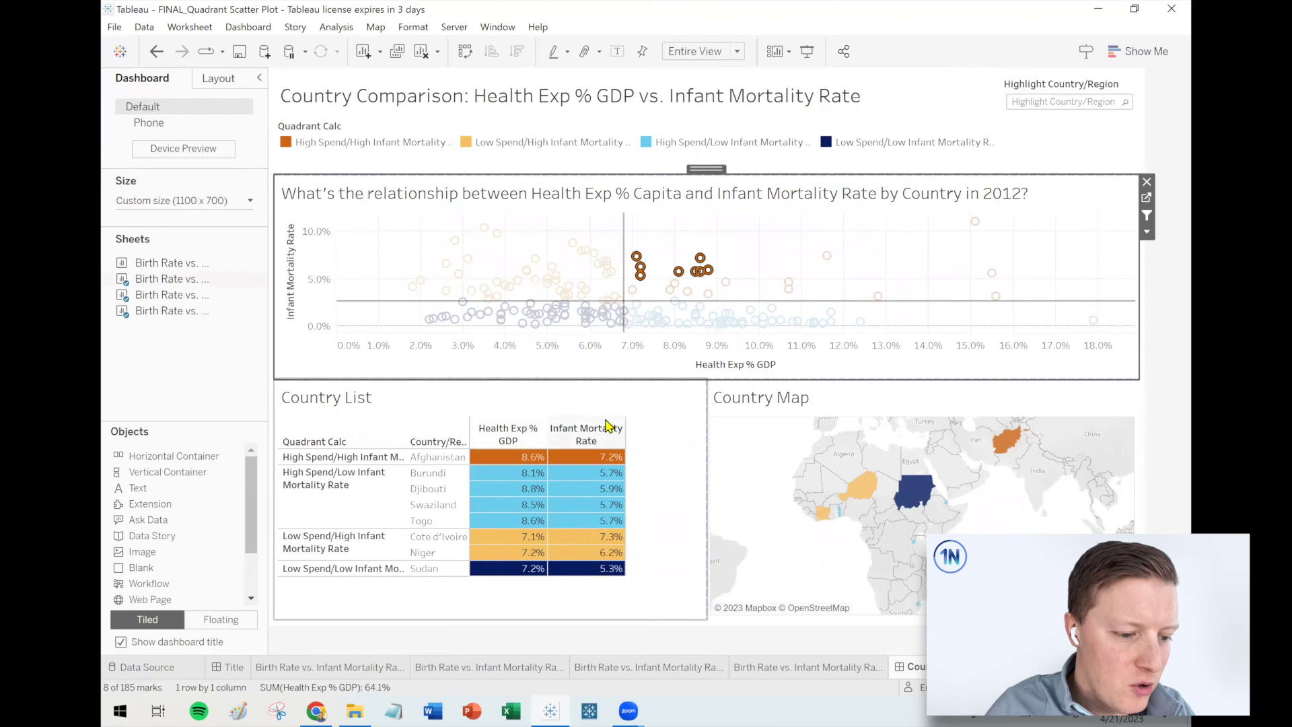
left_click(670, 252)
left_click_drag(631, 244, 729, 300)
mouse_move(515, 463)
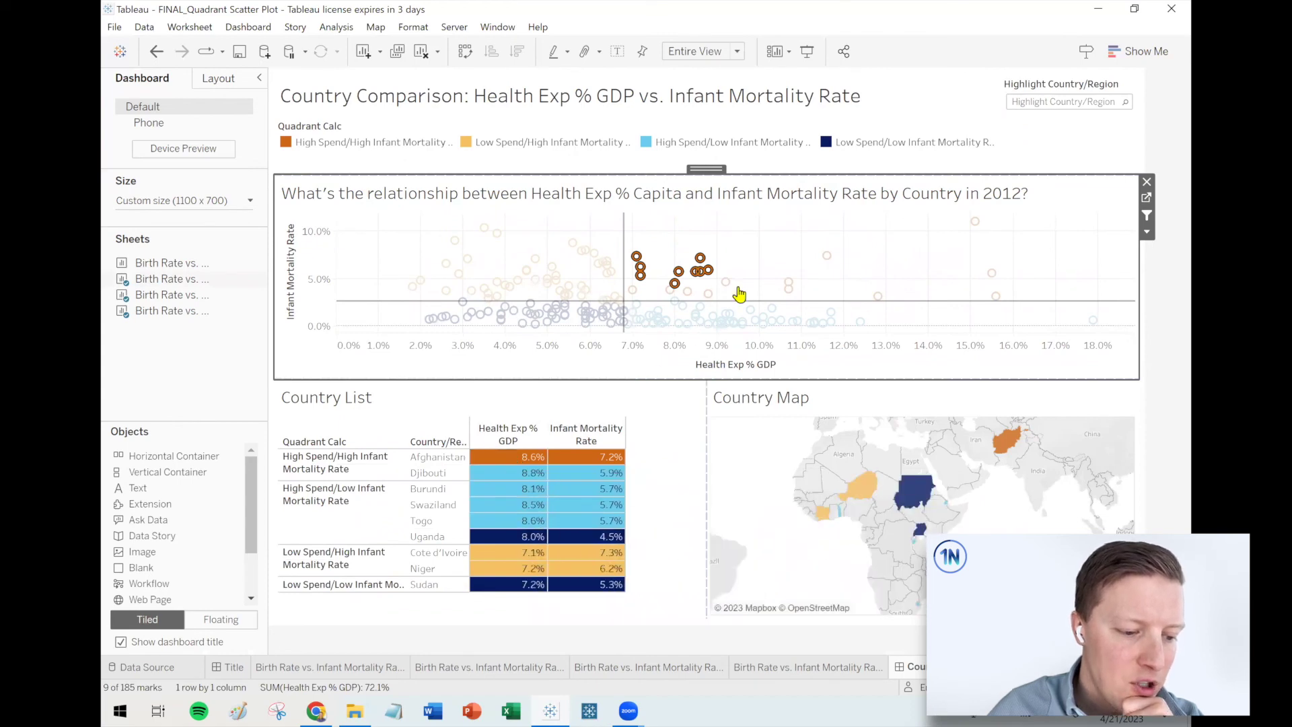
left_click(763, 252)
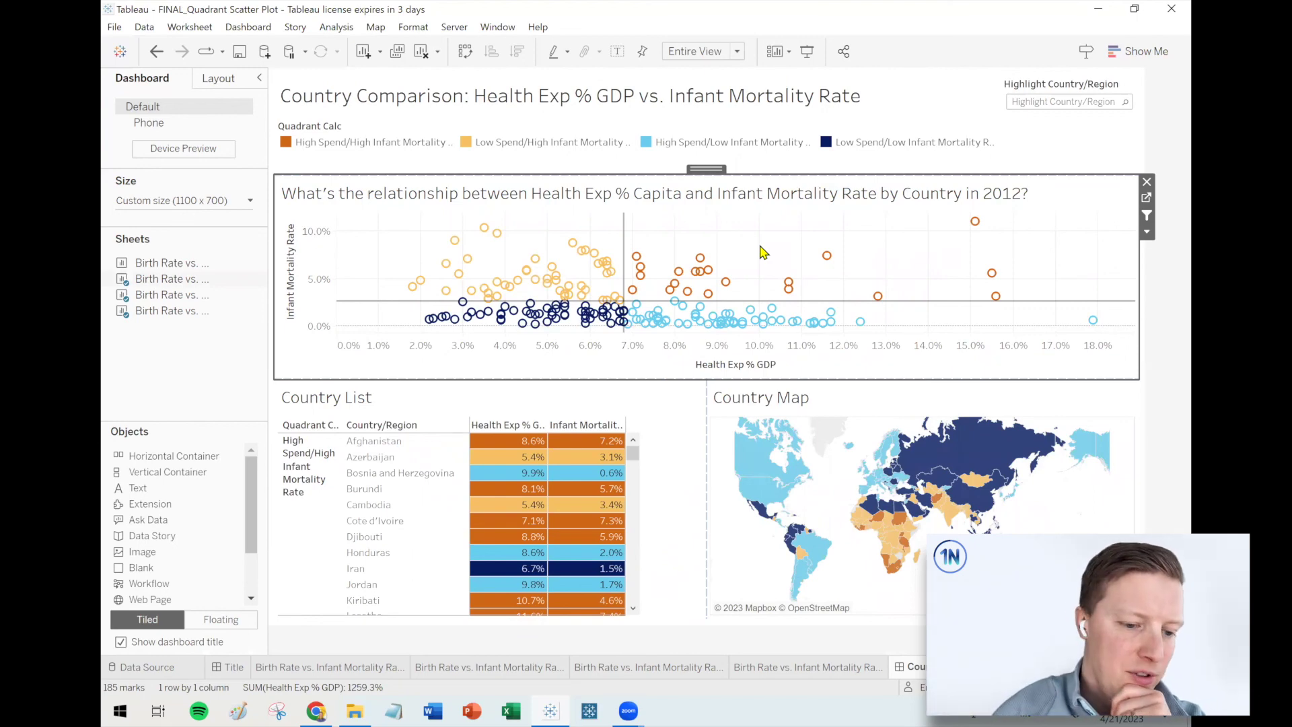
Widen the Quadrant Calc legend items enough to fit their full labels
left_click_drag(819, 145, 872, 145)
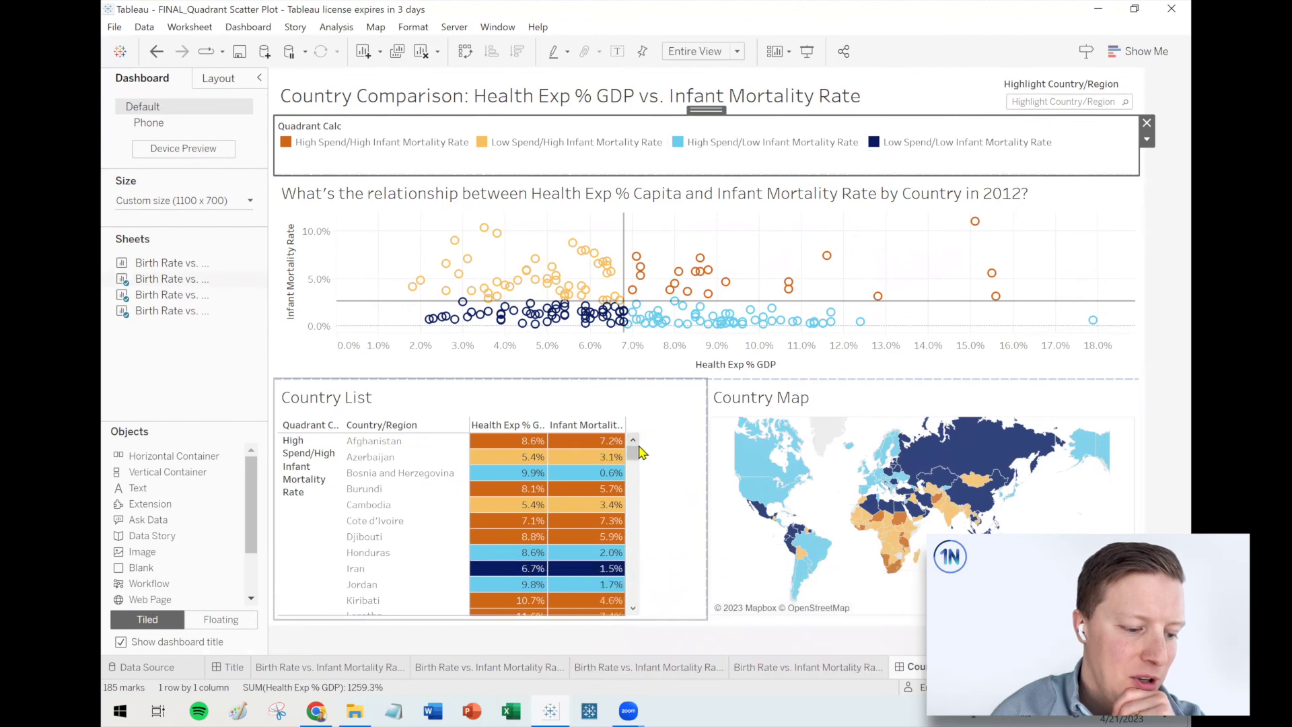
left_click_drag(637, 455, 640, 451)
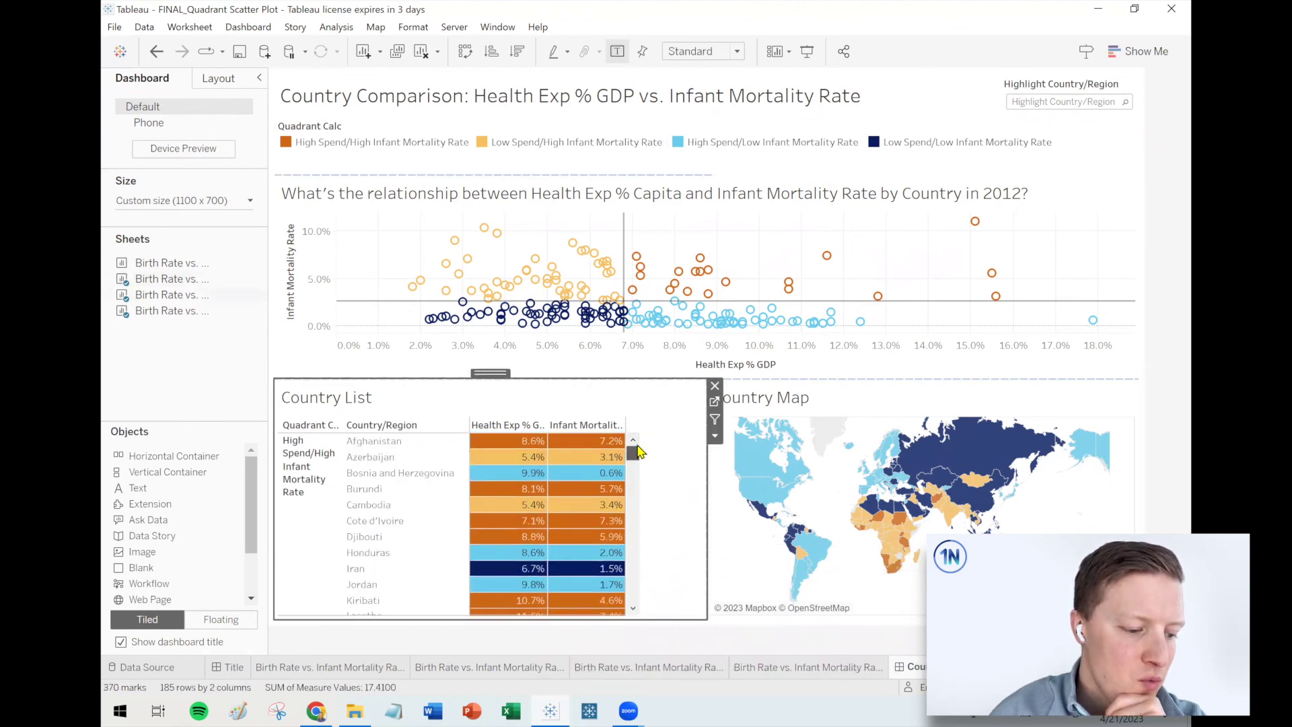